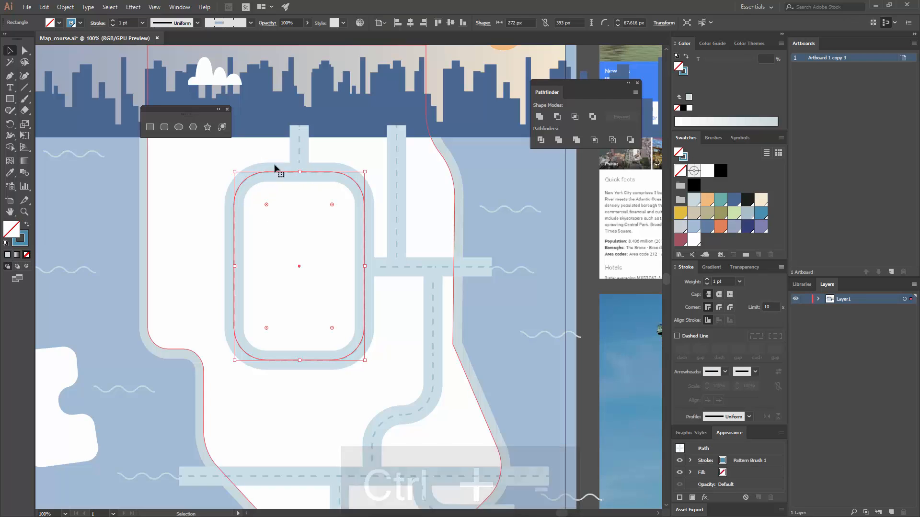
# Offset the rounded rectangular road loop's path by -40 px with Miter joins, previewing it before applying.
pyautogui.click(65, 6)
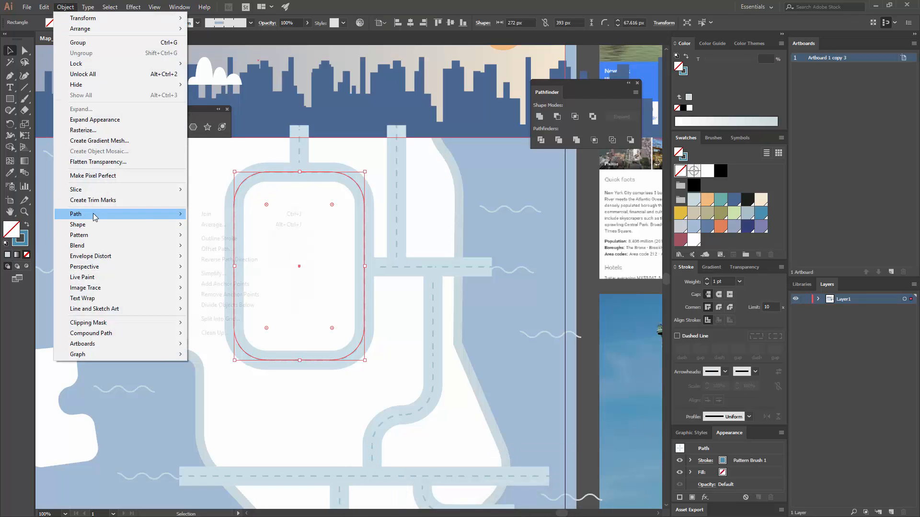
pyautogui.moveTo(96, 214)
pyautogui.click(252, 248)
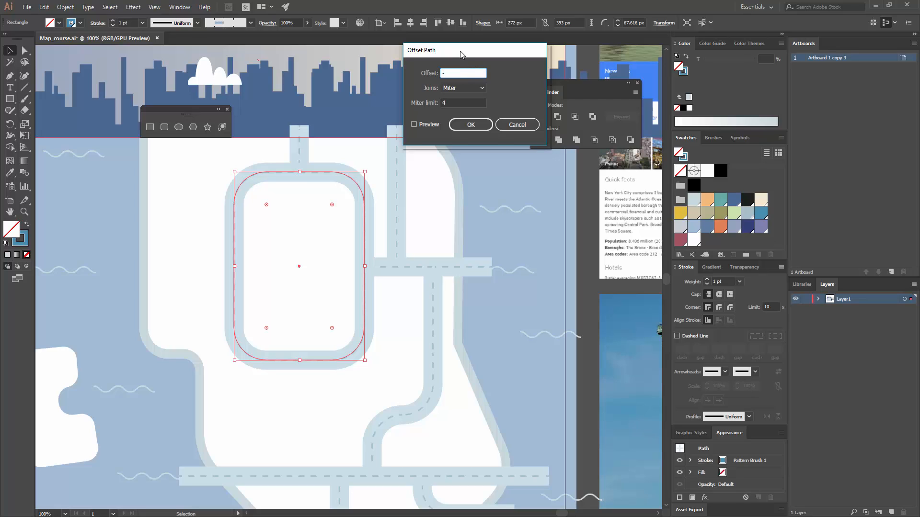
pyautogui.write('-40')
pyautogui.press('Tab')
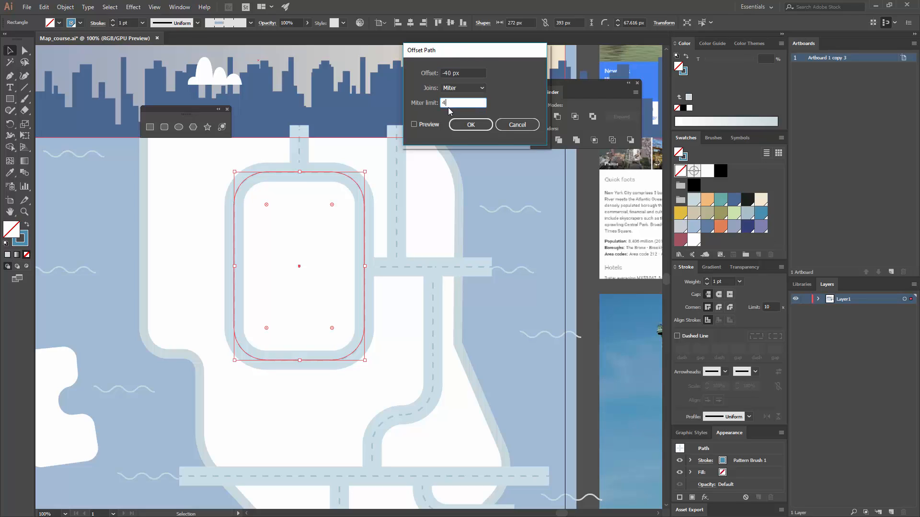
pyautogui.click(414, 124)
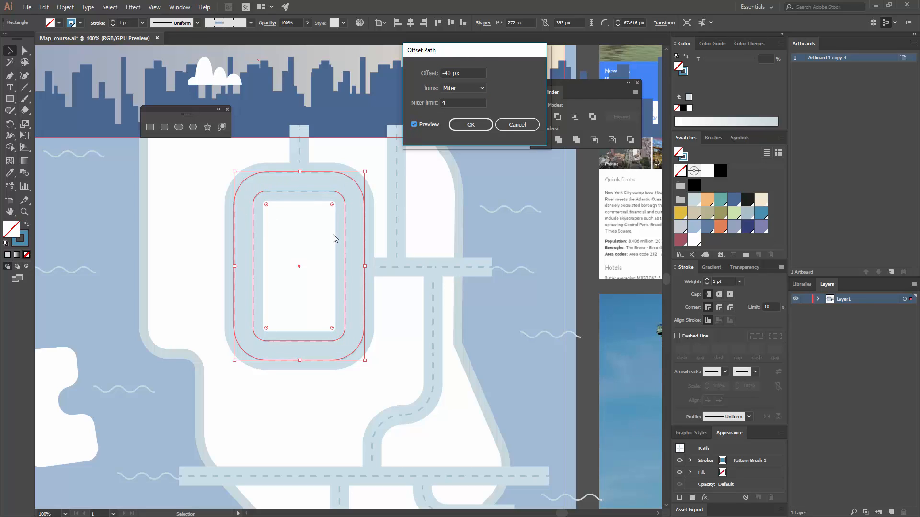
pyautogui.click(471, 125)
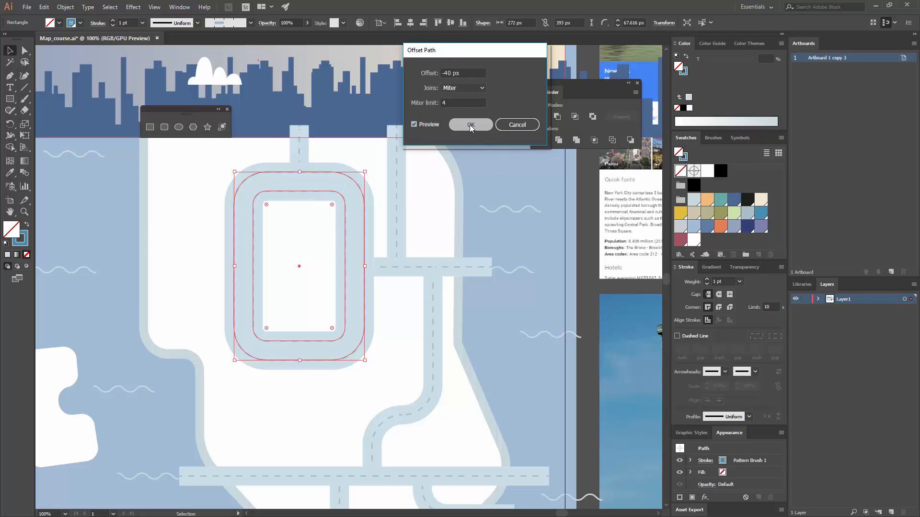
# Swap fill and stroke on the offset inner rectangle and fill it with light grey-blue, RGB 202, 218, 221.
pyautogui.click(27, 229)
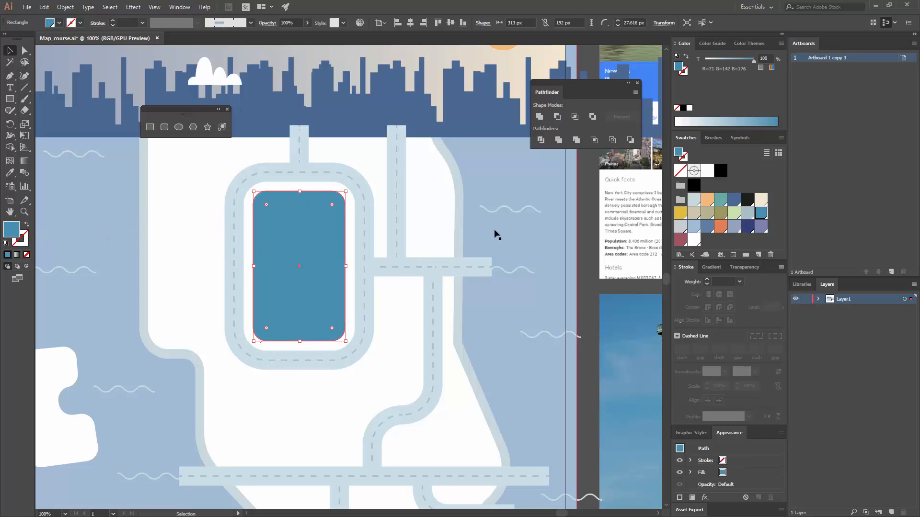
pyautogui.click(694, 201)
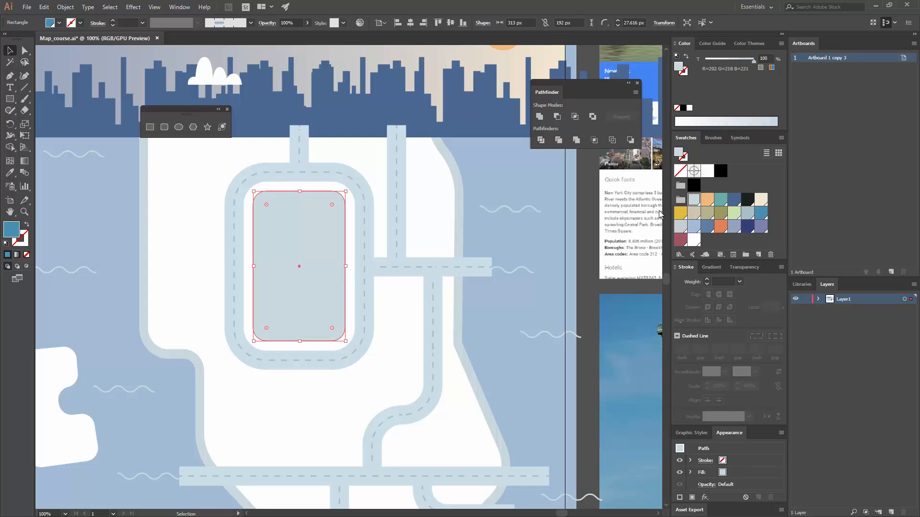
# Draw four overlapping rectangles in the water's blue in the lower part of the grey park area, the first about 80 by 47 px.
pyautogui.click(504, 195)
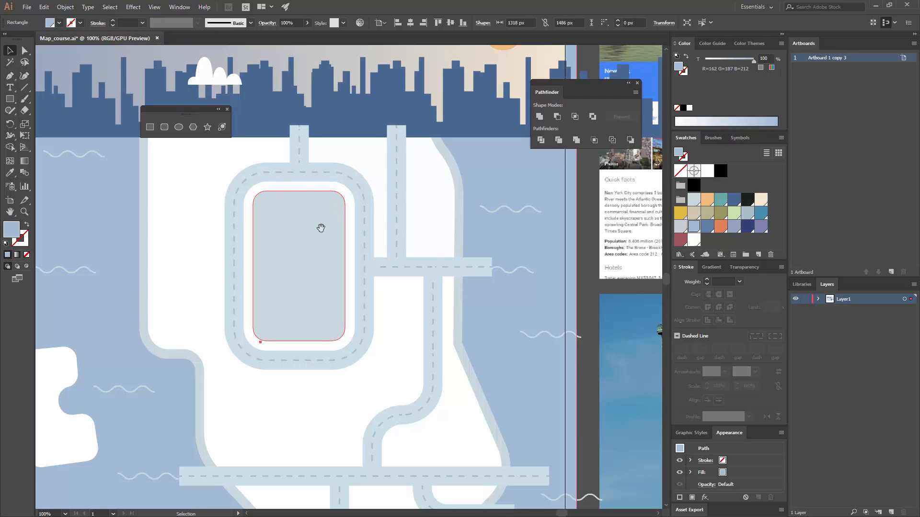
pyautogui.moveTo(318, 226); pyautogui.dragTo(353, 201)
pyautogui.hotkey('ctrl', '=')
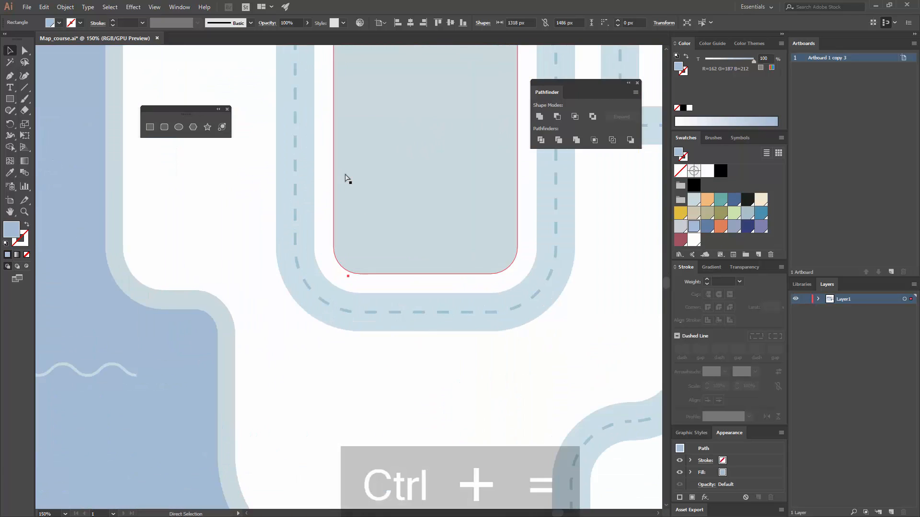
pyautogui.moveTo(402, 137); pyautogui.dragTo(300, 199)
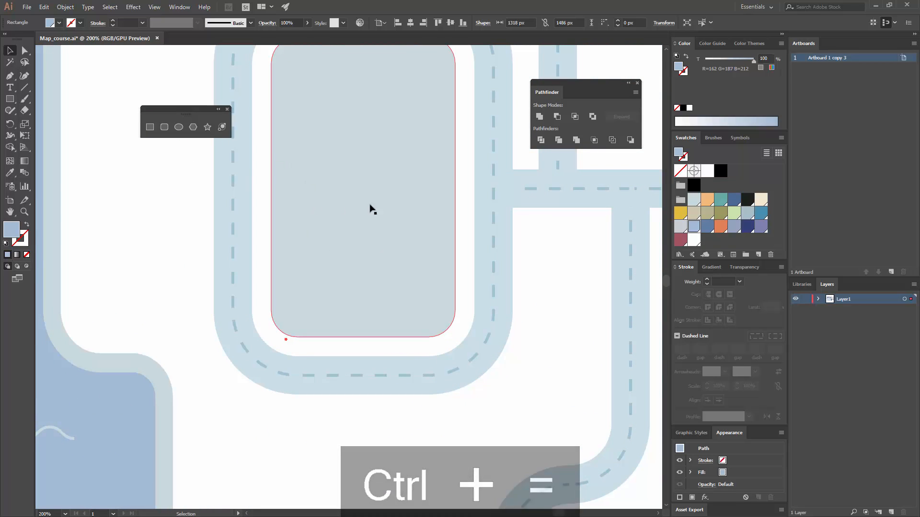
pyautogui.click(150, 127)
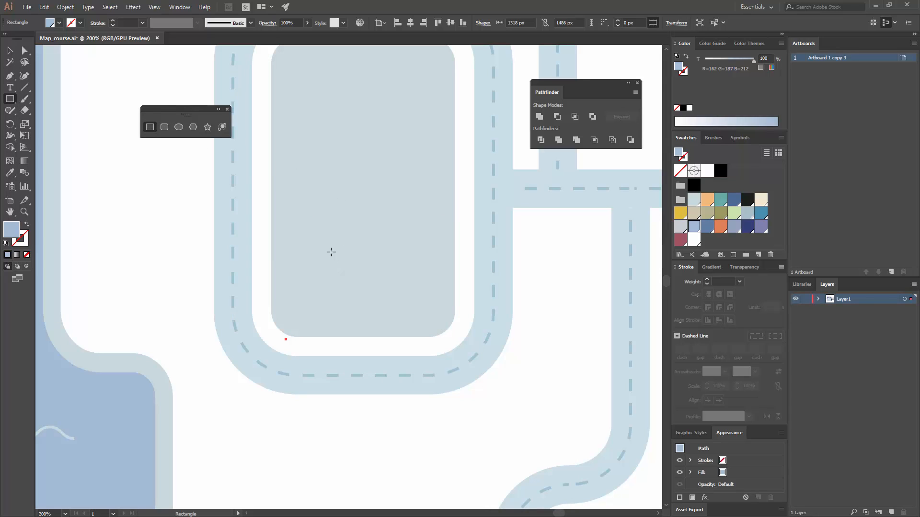
pyautogui.moveTo(314, 222); pyautogui.dragTo(391, 266)
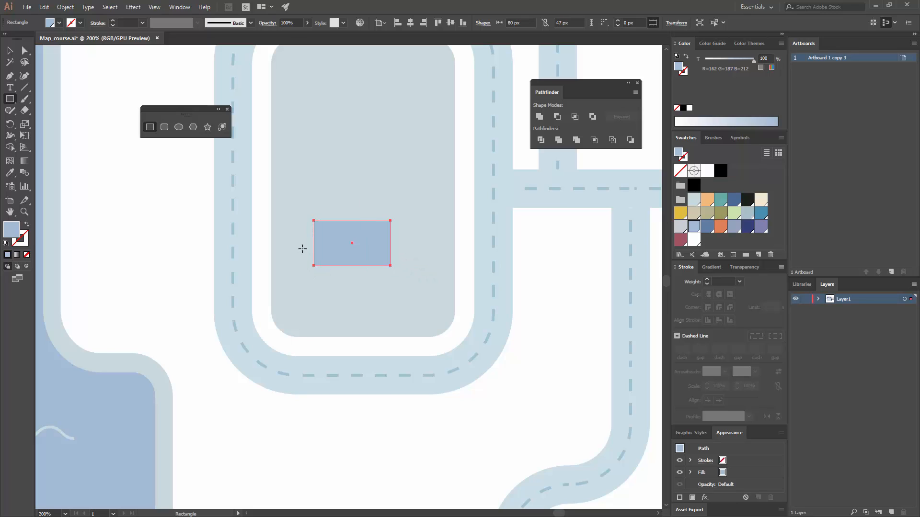
pyautogui.moveTo(299, 247); pyautogui.dragTo(391, 315)
pyautogui.moveTo(357, 237); pyautogui.dragTo(415, 291)
pyautogui.press('v')
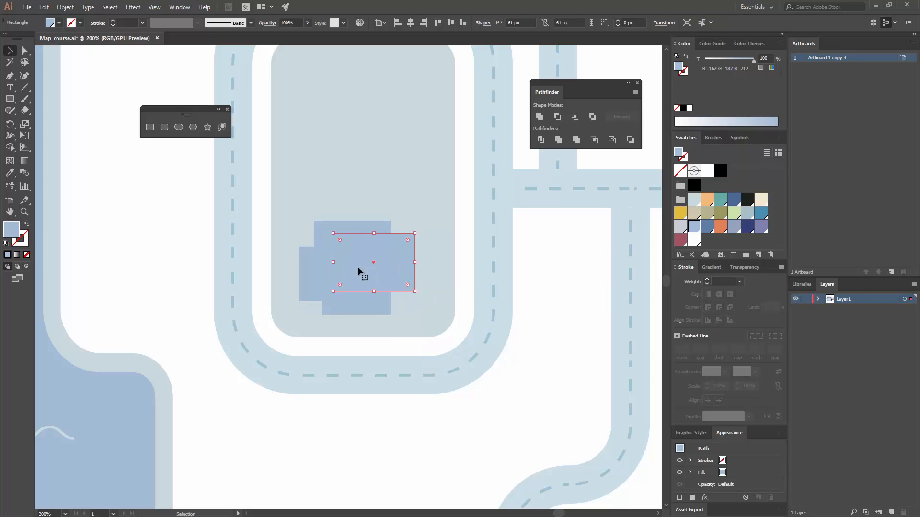
# Shift the rightmost pond rectangle slightly outward and widen it to about 95 px across its neighbours.
pyautogui.click(530, 298)
pyautogui.moveTo(401, 269); pyautogui.dragTo(407, 266)
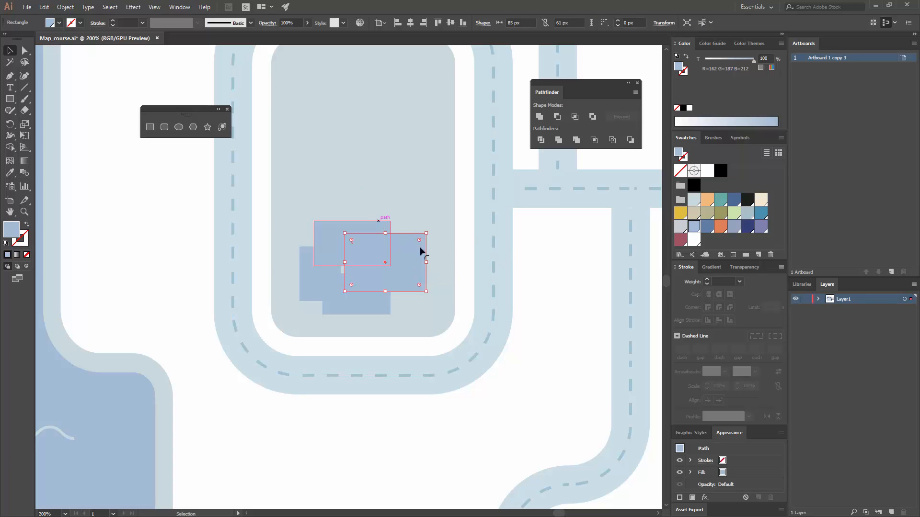
pyautogui.moveTo(346, 265); pyautogui.dragTo(335, 263)
pyautogui.click(535, 266)
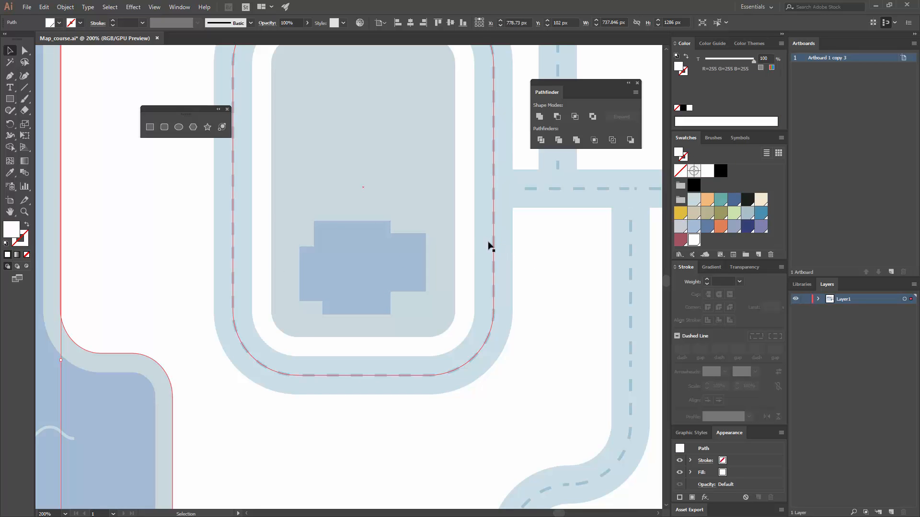
# Select the four overlapping pond rectangles and unite them into a single shape.
pyautogui.hotkey('ctrl', '-')
pyautogui.hotkey('ctrl', '-')
pyautogui.hotkey('ctrl', '-')
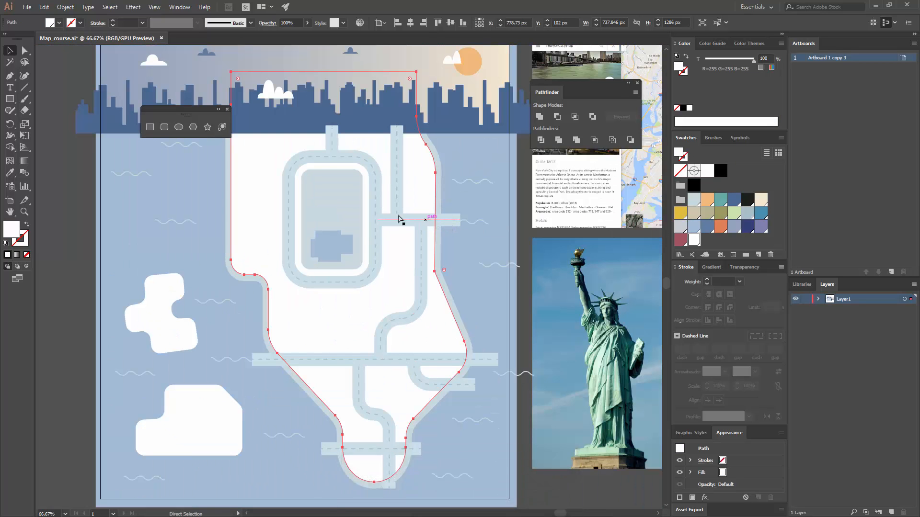
pyautogui.click(338, 237)
pyautogui.hotkey('ctrl', '=')
pyautogui.hotkey('ctrl', '=')
pyautogui.hotkey('ctrl', '=')
pyautogui.keyDown('shift'); pyautogui.click(261, 162); pyautogui.keyUp('shift')
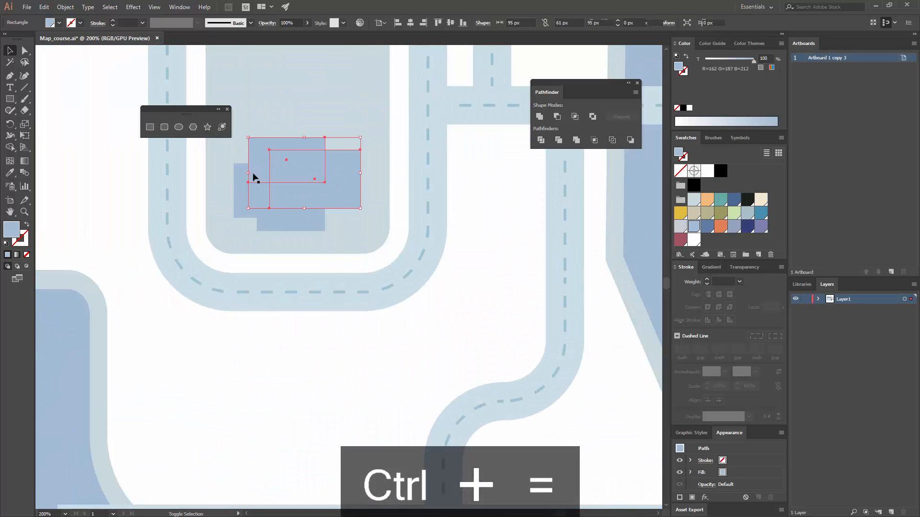
pyautogui.keyDown('shift'); pyautogui.click(253, 179); pyautogui.keyUp('shift')
pyautogui.keyDown('shift'); pyautogui.click(297, 225); pyautogui.keyUp('shift')
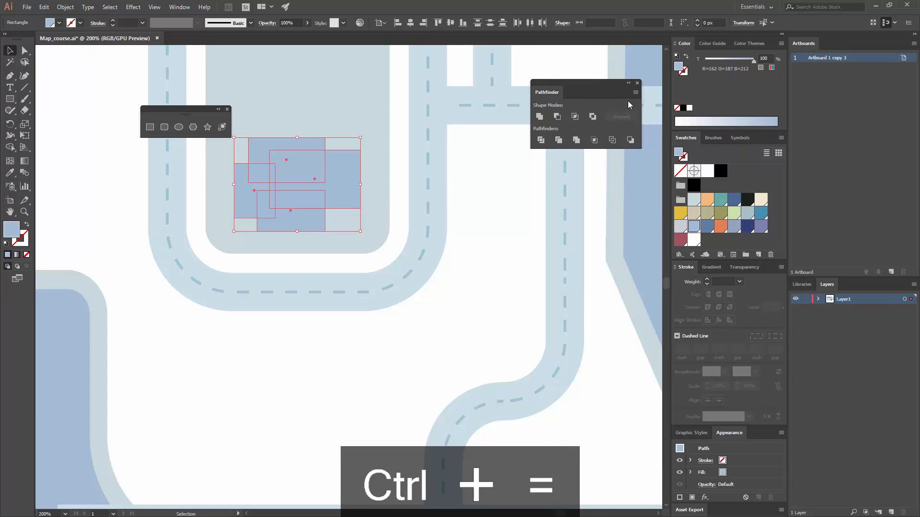
pyautogui.click(540, 117)
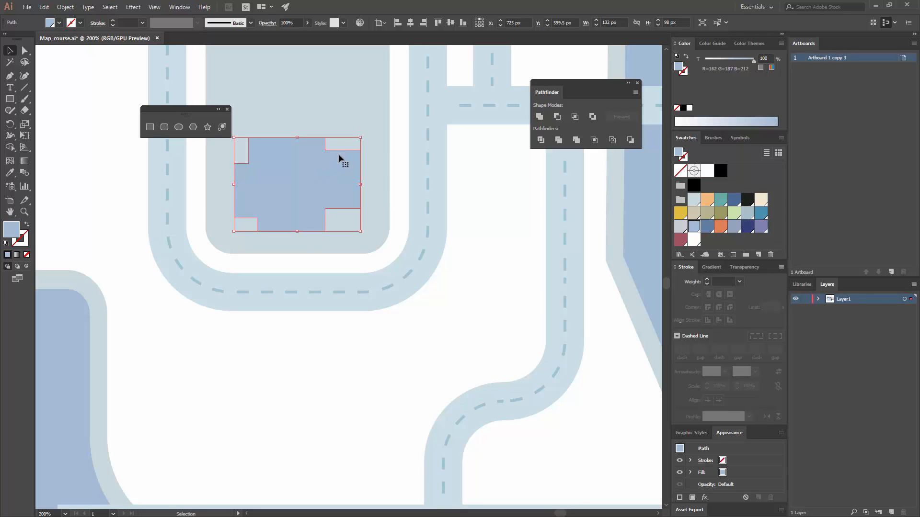
# Round all corners of the united pond shape slightly and deselect it.
pyautogui.click(25, 51)
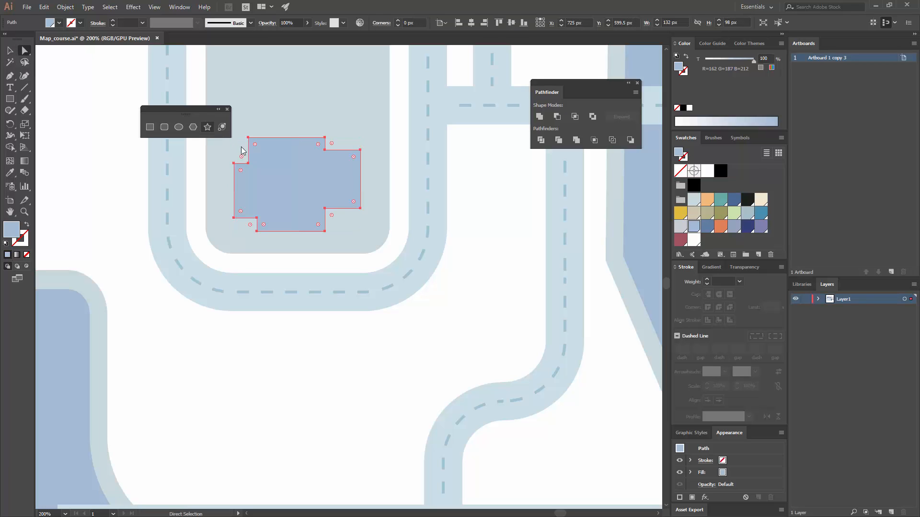
pyautogui.moveTo(242, 149); pyautogui.dragTo(227, 151)
pyautogui.click(496, 194)
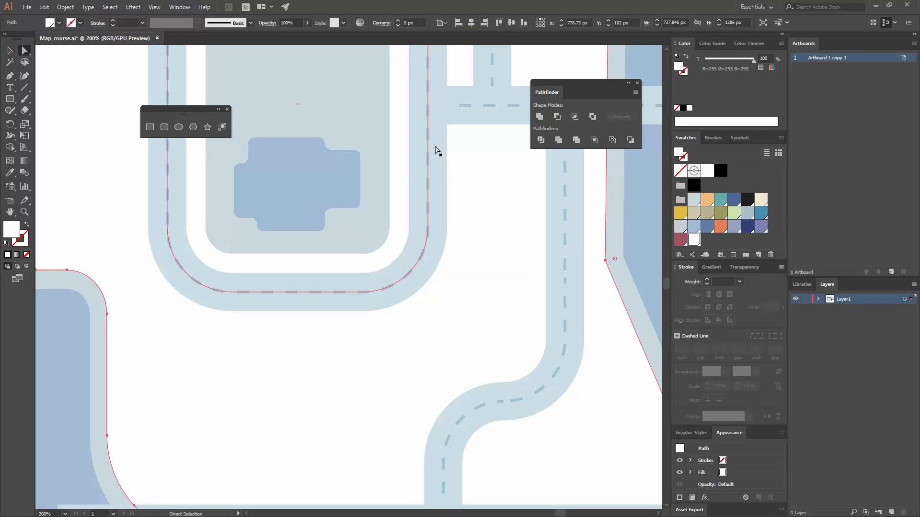
pyautogui.hotkey('ctrl', '-')
pyautogui.hotkey('ctrl', '-')
pyautogui.hotkey('ctrl', '-')
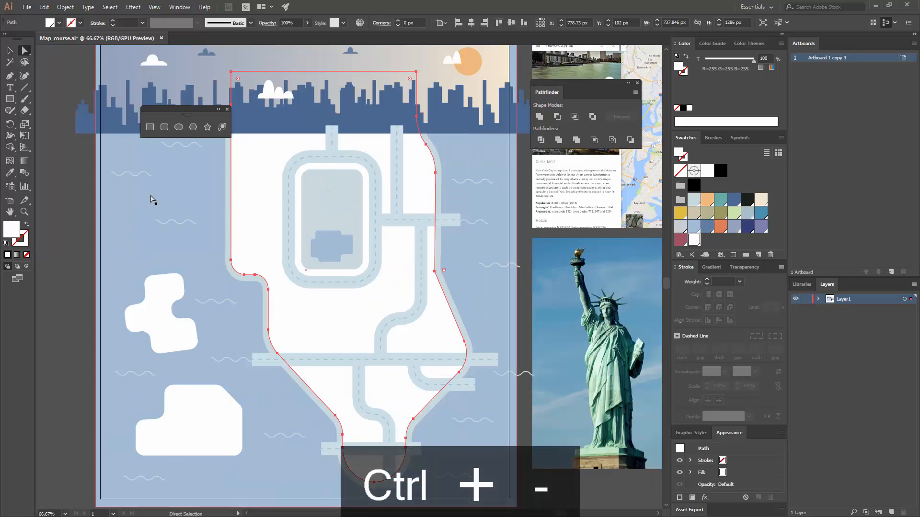
pyautogui.click(128, 234)
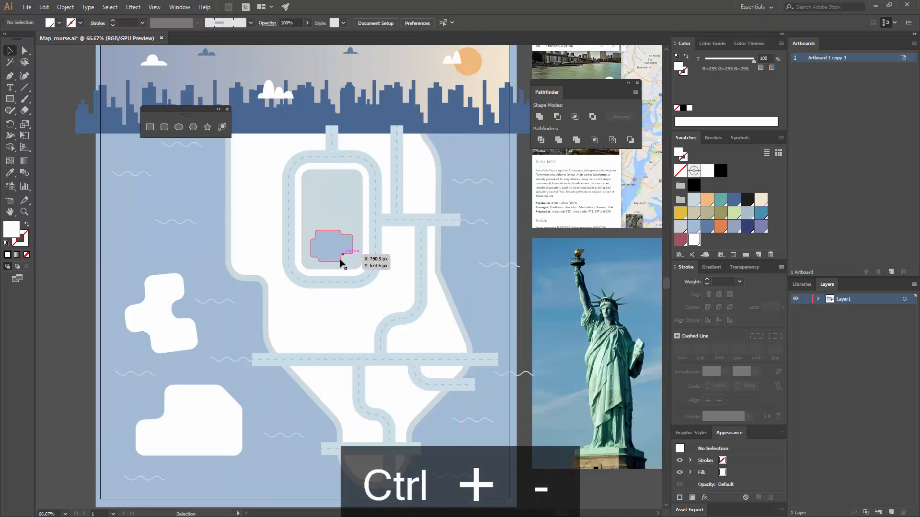
# Centre the pond horizontally on the grey park rectangle, using the park as the key object.
pyautogui.click(333, 242)
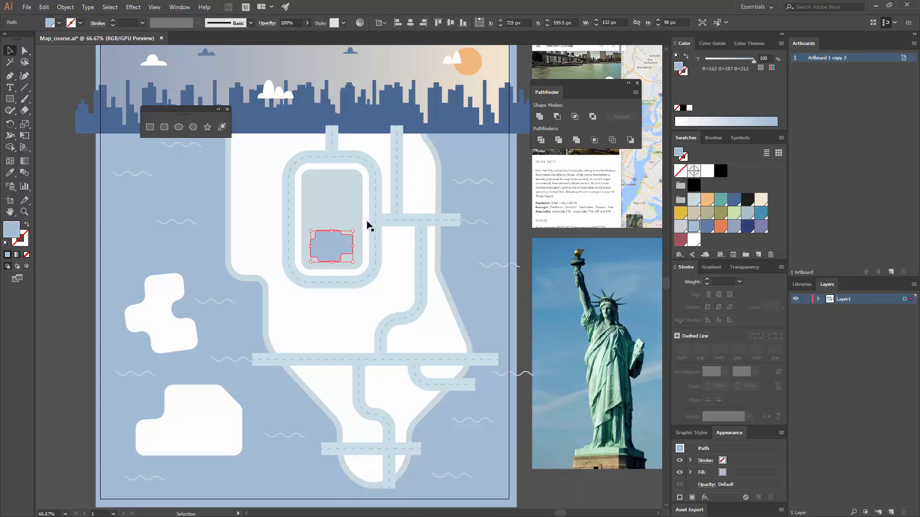
pyautogui.keyDown('shift'); pyautogui.click(347, 236); pyautogui.keyUp('shift')
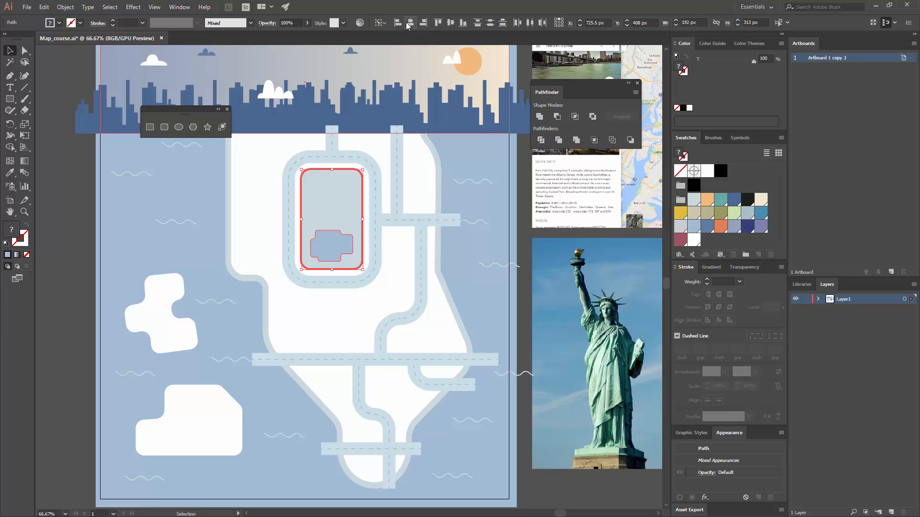
pyautogui.click(87, 214)
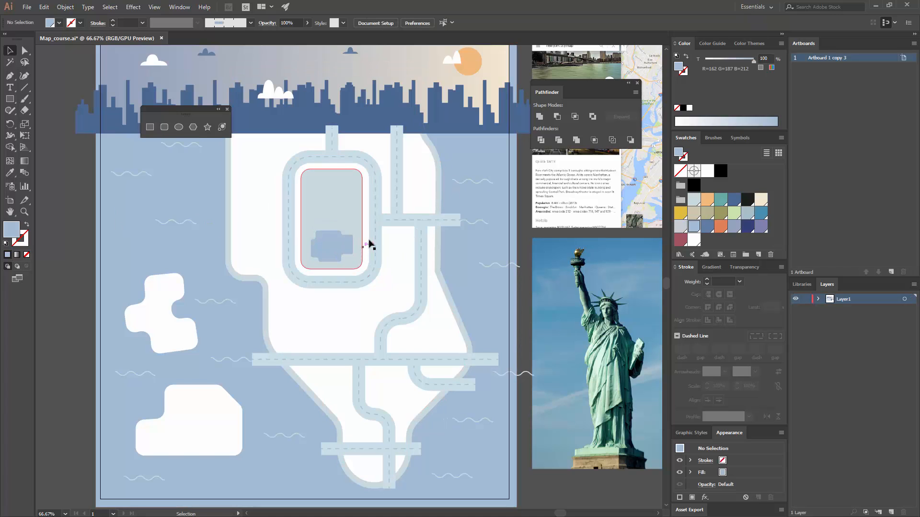
# Select all road paths on the island together with the park rectangle and pond, and cut them to the clipboard.
pyautogui.moveTo(378, 276); pyautogui.dragTo(349, 253)
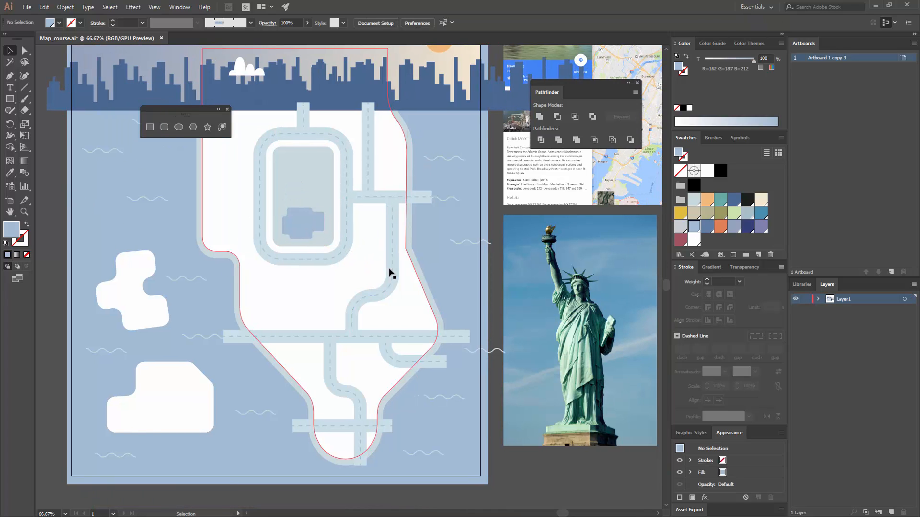
pyautogui.click(386, 242)
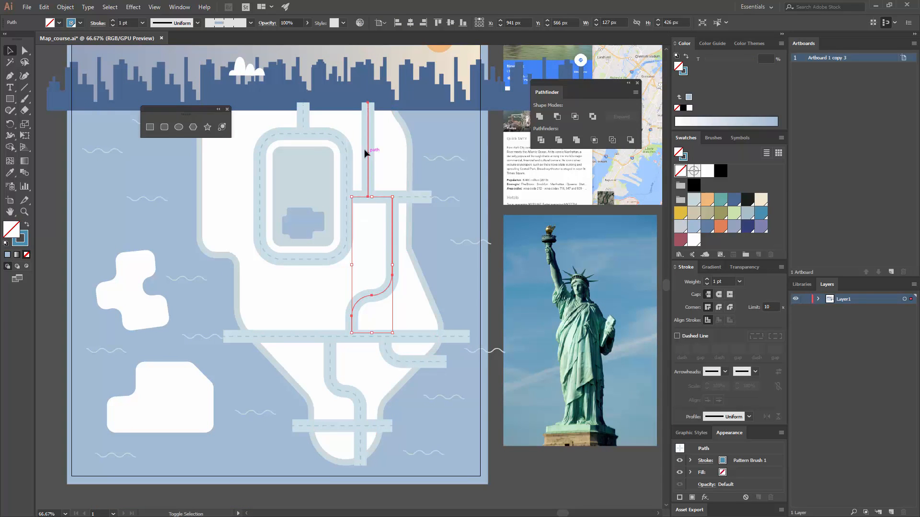
pyautogui.keyDown('shift'); pyautogui.click(305, 117); pyautogui.keyUp('shift')
pyautogui.keyDown('shift'); pyautogui.click(335, 138); pyautogui.keyUp('shift')
pyautogui.keyDown('shift'); pyautogui.click(332, 145); pyautogui.keyUp('shift')
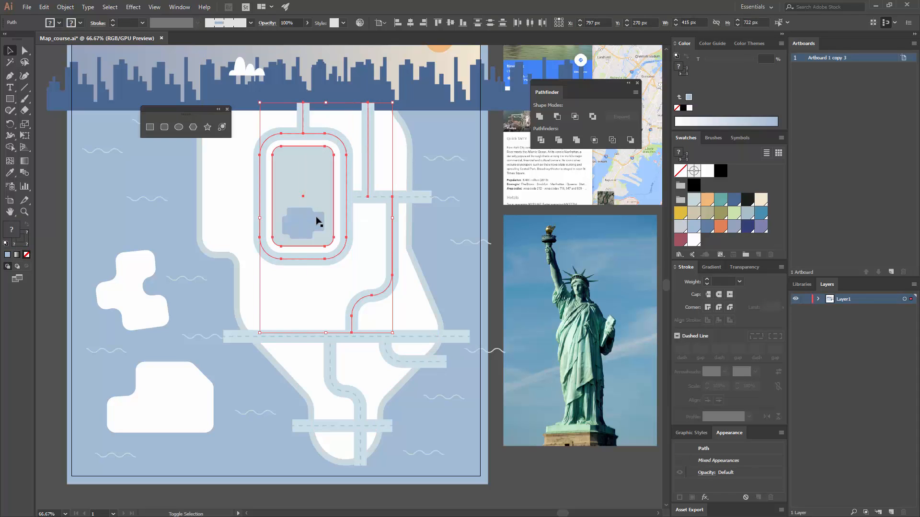
pyautogui.keyDown('shift'); pyautogui.click(317, 221); pyautogui.keyUp('shift')
pyautogui.keyDown('shift'); pyautogui.click(410, 198); pyautogui.keyUp('shift')
pyautogui.keyDown('shift'); pyautogui.click(404, 349); pyautogui.keyUp('shift')
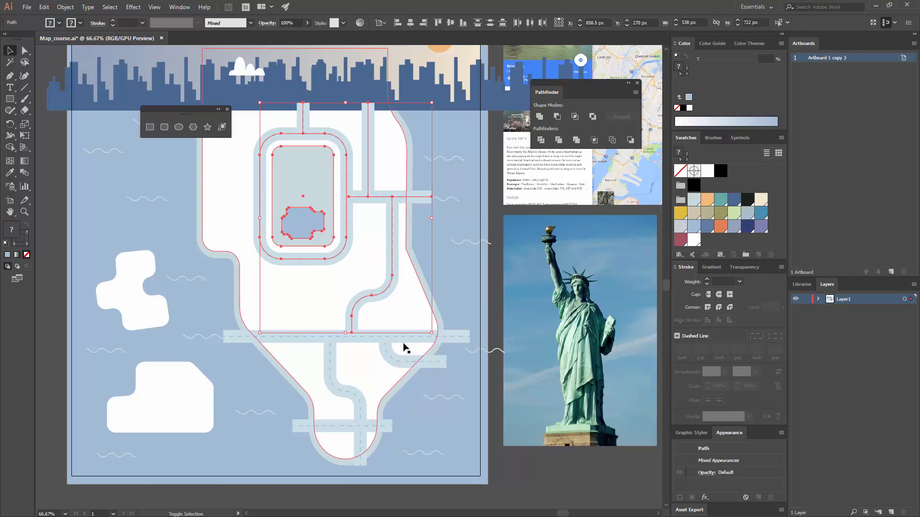
pyautogui.keyDown('shift'); pyautogui.click(402, 337); pyautogui.keyUp('shift')
pyautogui.keyDown('shift'); pyautogui.click(394, 354); pyautogui.keyUp('shift')
pyautogui.keyDown('shift'); pyautogui.click(334, 388); pyautogui.keyUp('shift')
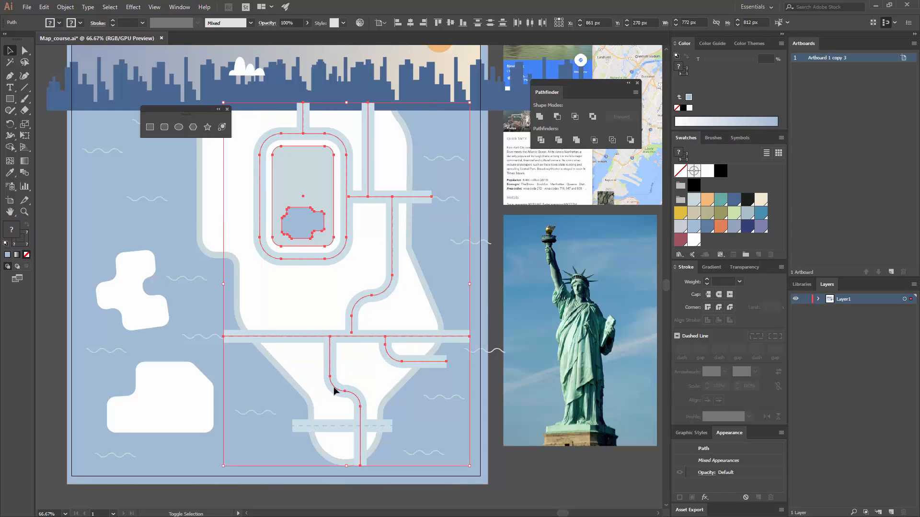
pyautogui.keyDown('shift'); pyautogui.click(332, 424); pyautogui.keyUp('shift')
pyautogui.moveTo(370, 288); pyautogui.dragTo(439, 294)
pyautogui.click(65, 7)
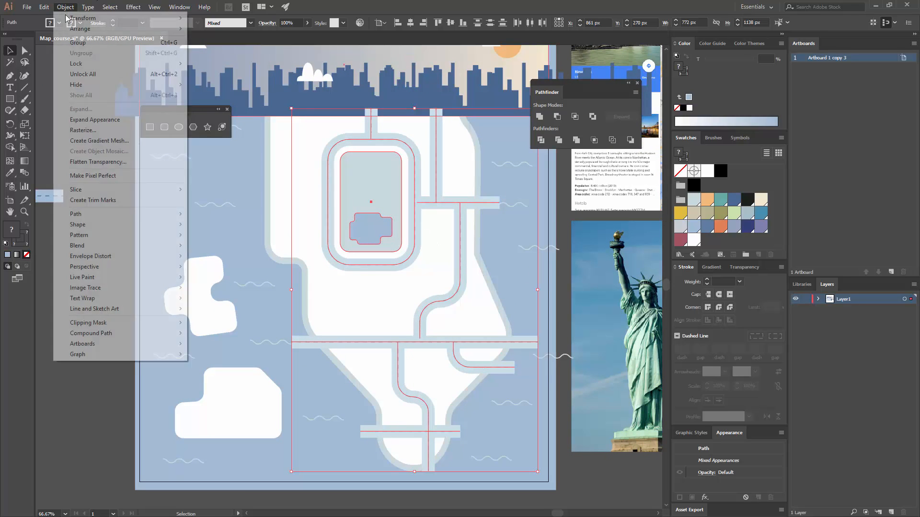
pyautogui.moveTo(95, 64)
pyautogui.click(43, 7)
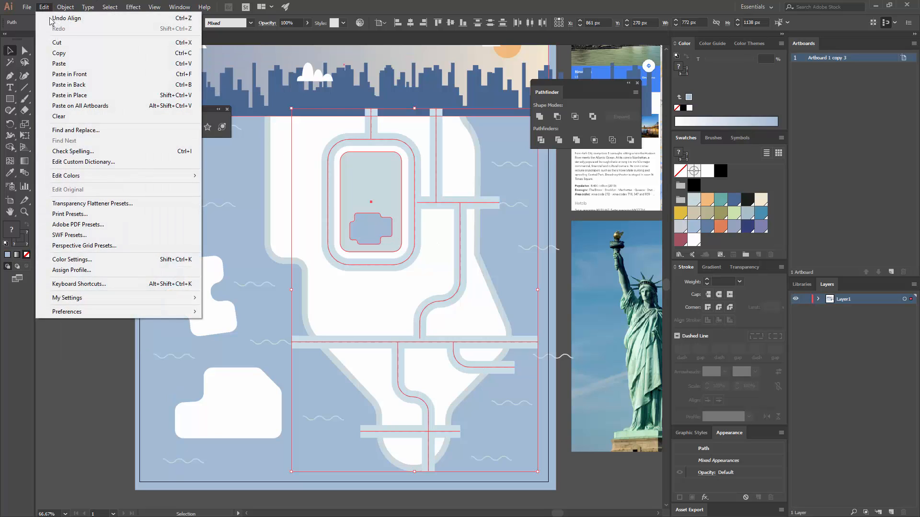
pyautogui.click(66, 45)
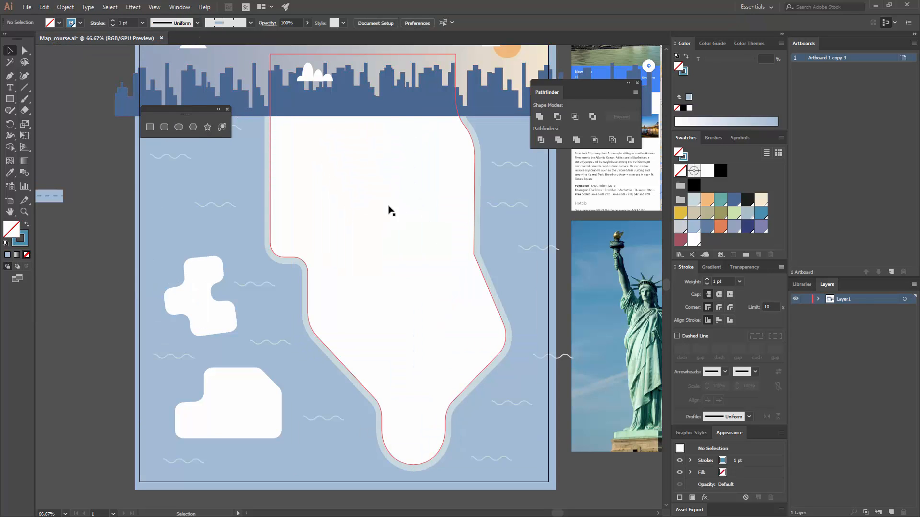
# Paste the cut roads, park and pond in place inside the white island shape using Draw Inside mode, then deselect.
pyautogui.click(365, 155)
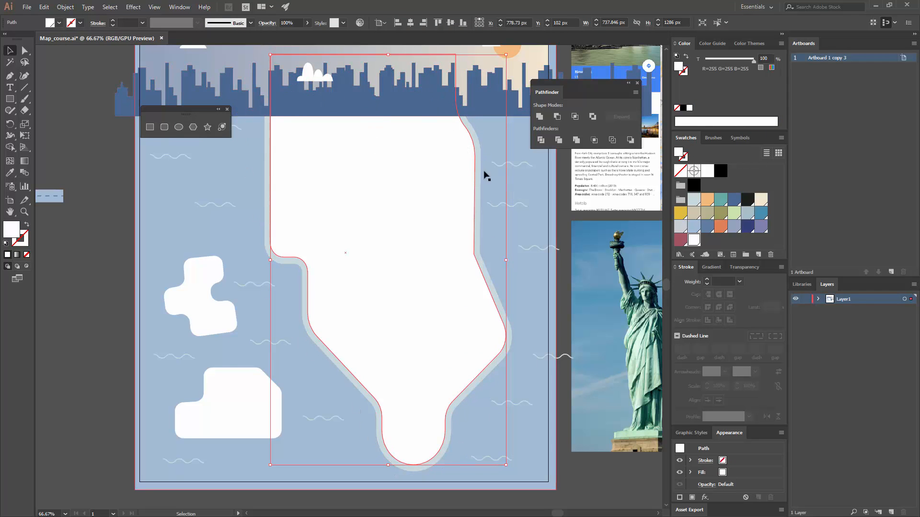
pyautogui.click(27, 267)
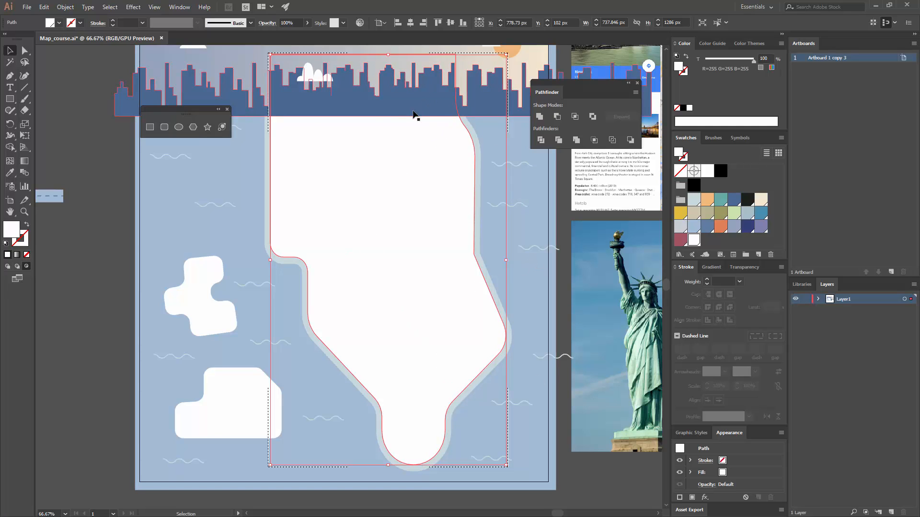
pyautogui.click(44, 7)
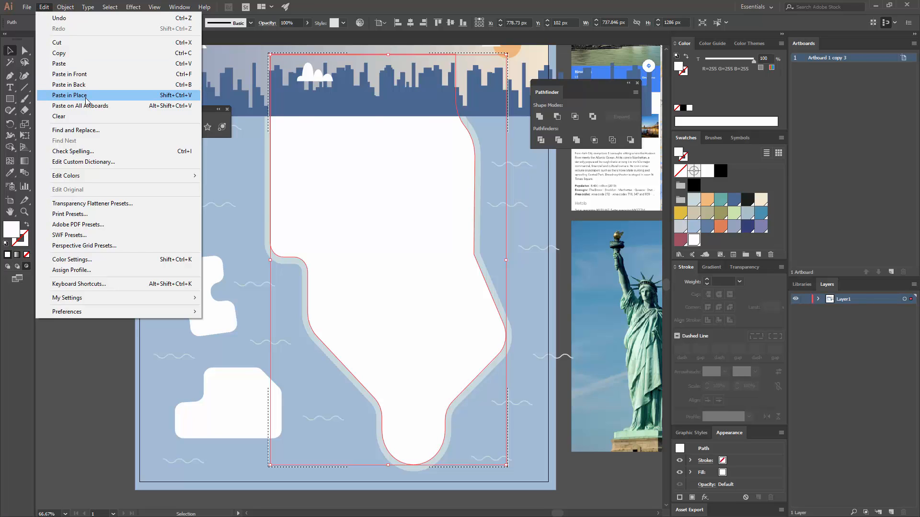
pyautogui.click(69, 95)
pyautogui.click(89, 122)
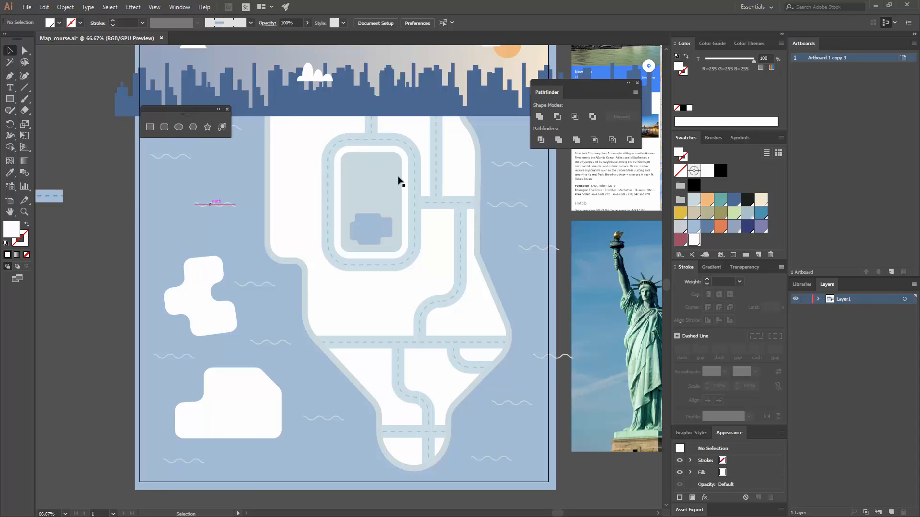
# Draw two stacked, overlapping rectangles below the skyline photo: a base about 203 × 39 px and a narrower one about 172 × 75 px.
pyautogui.hotkey('ctrl', '-')
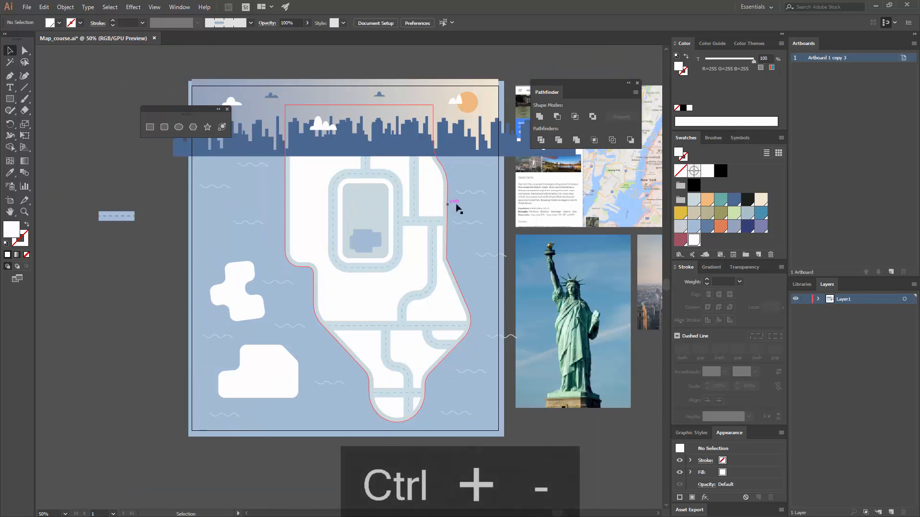
pyautogui.moveTo(389, 221); pyautogui.dragTo(405, 211)
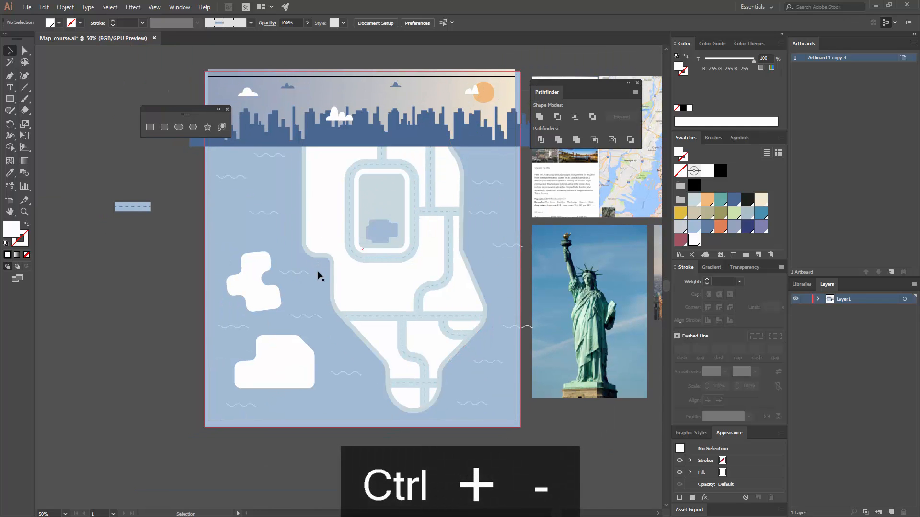
pyautogui.moveTo(569, 317); pyautogui.dragTo(275, 326)
pyautogui.hotkey('ctrl', '=')
pyautogui.hotkey('ctrl', '=')
pyautogui.moveTo(353, 258); pyautogui.dragTo(307, 229)
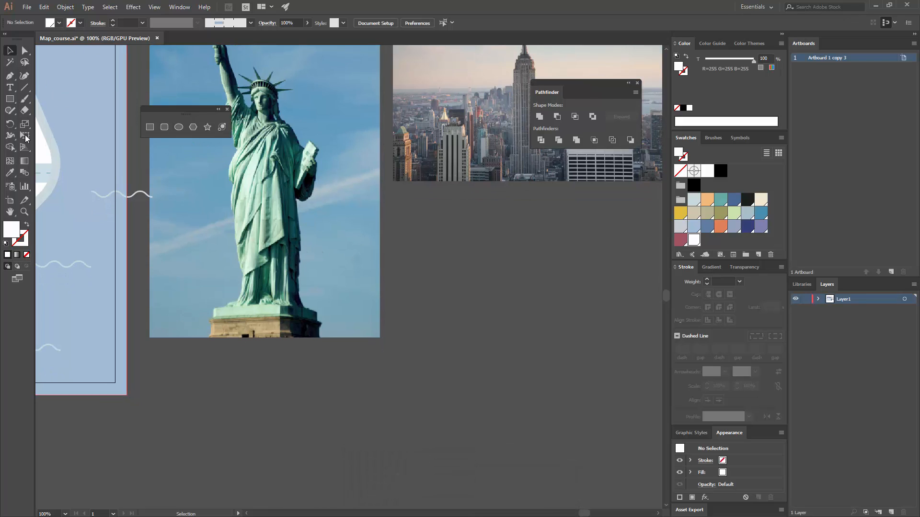
pyautogui.click(10, 99)
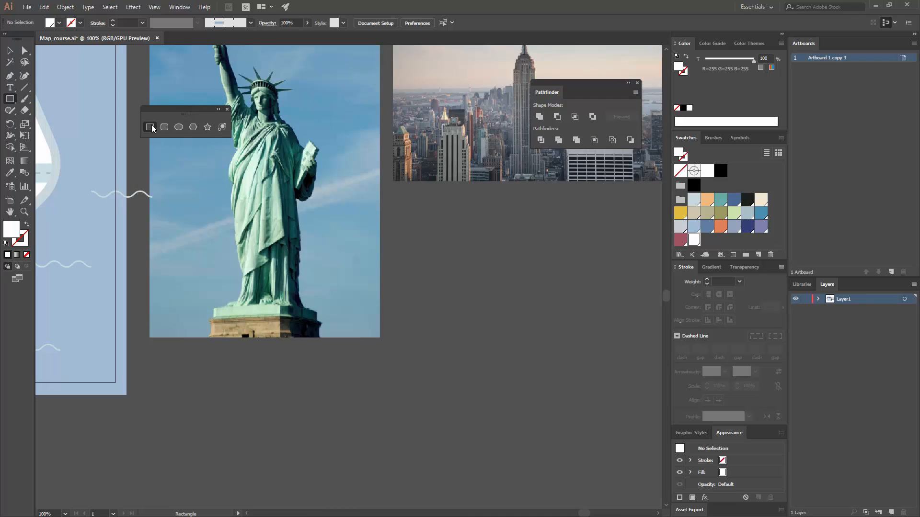
pyautogui.moveTo(428, 364); pyautogui.dragTo(524, 382)
pyautogui.moveTo(434, 334); pyautogui.dragTo(517, 369)
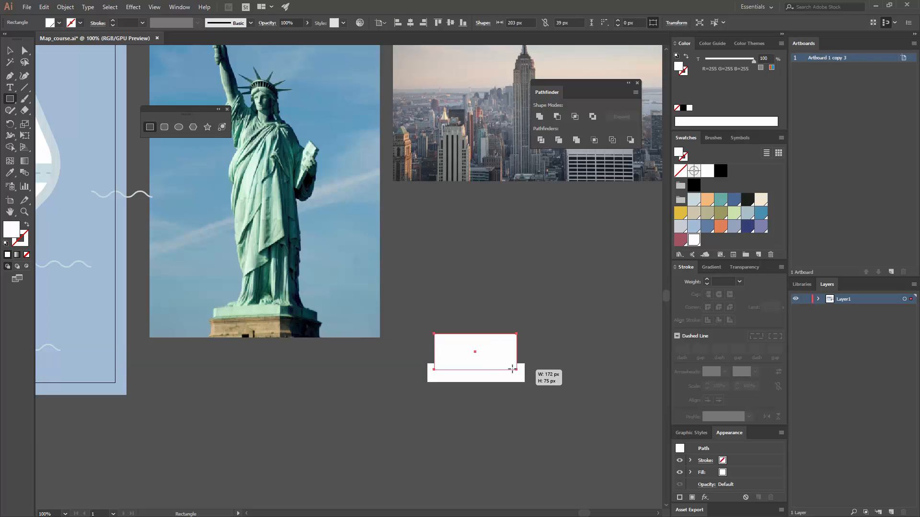
# Swap the fill and stroke of both pedestal rectangles so they are white outlines without fill.
pyautogui.press('v')
pyautogui.click(548, 387)
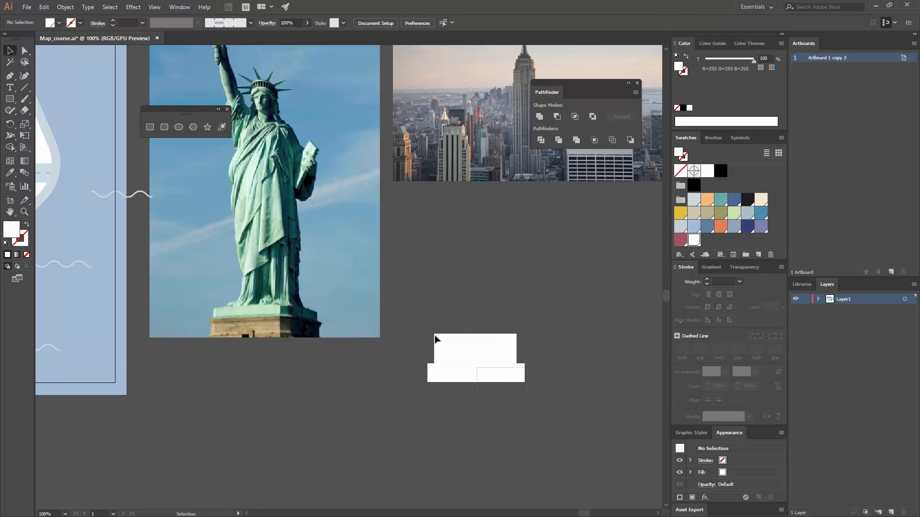
pyautogui.moveTo(432, 332); pyautogui.dragTo(528, 386)
pyautogui.click(27, 225)
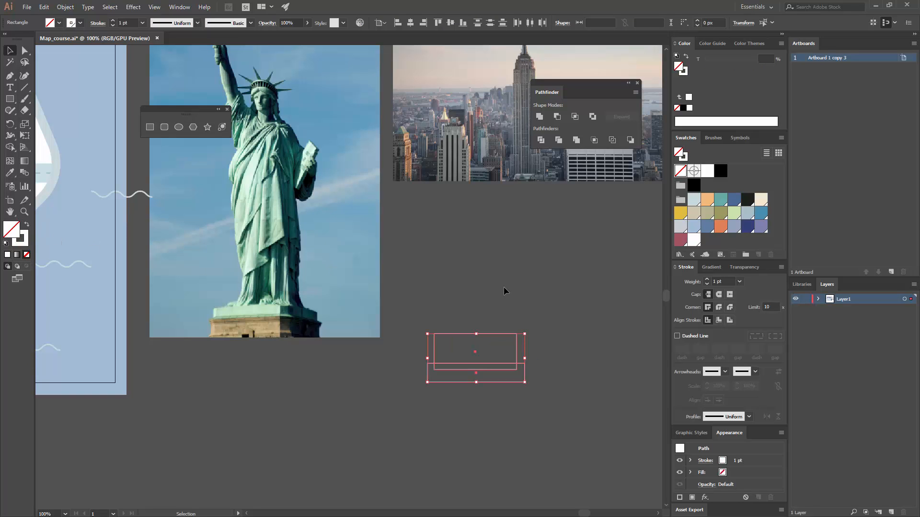
pyautogui.click(504, 286)
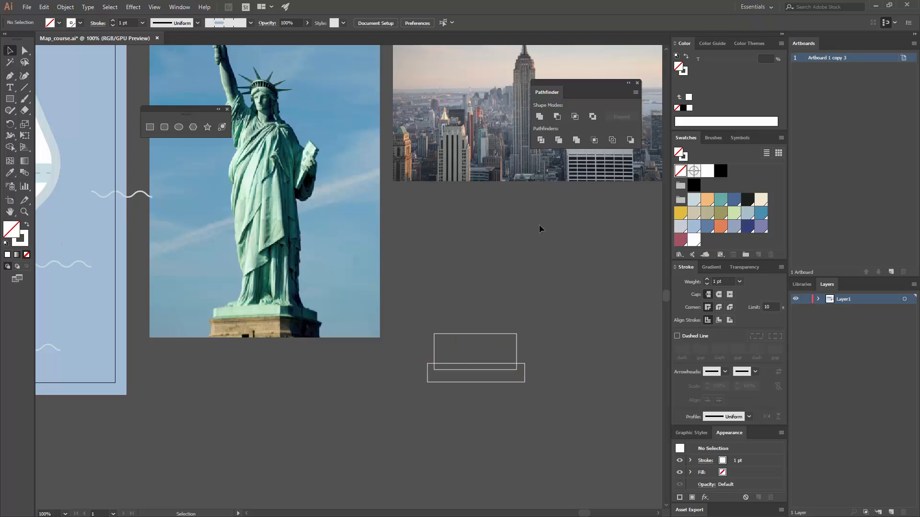
# Centre the two pedestal rectangles horizontally on each other, aligning to the selection.
pyautogui.moveTo(472, 329); pyautogui.dragTo(527, 385)
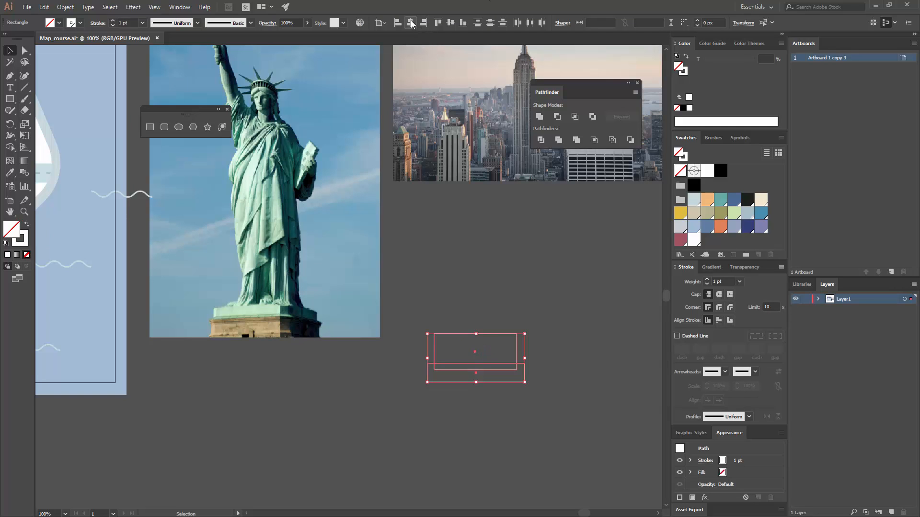
pyautogui.click(386, 23)
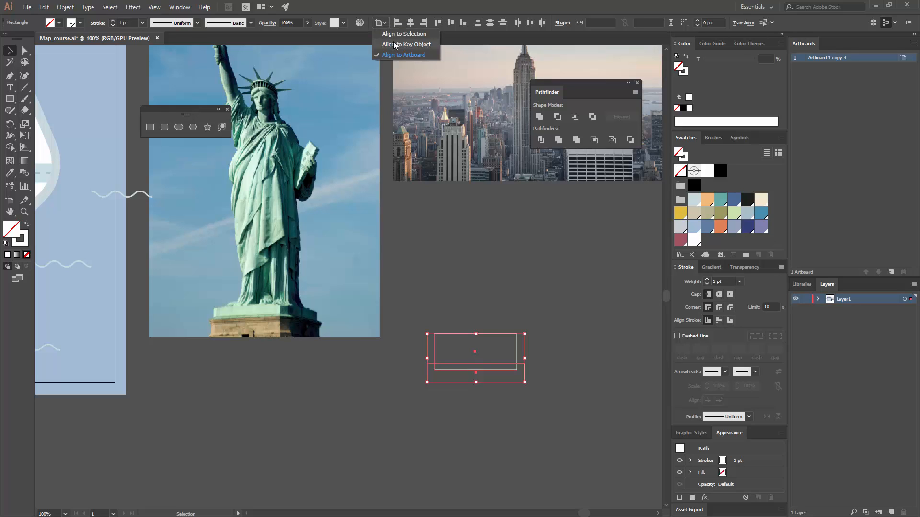
pyautogui.click(390, 34)
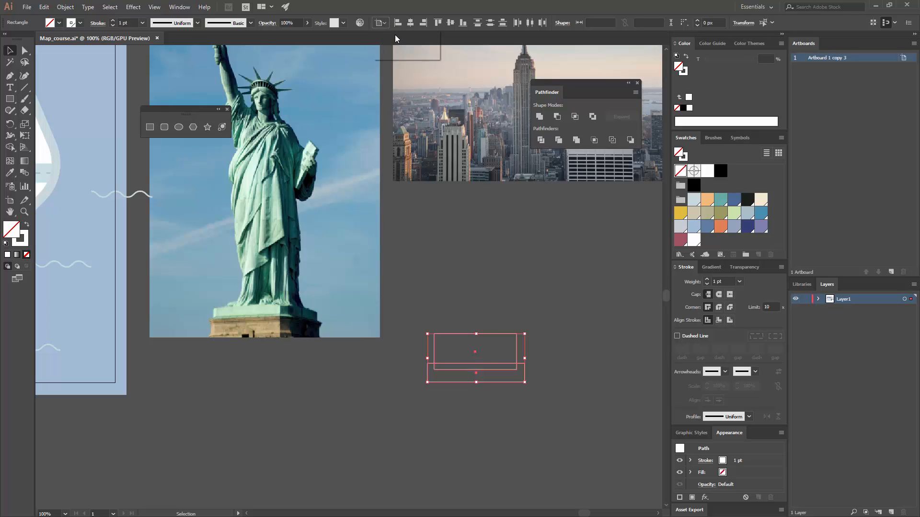
pyautogui.click(410, 24)
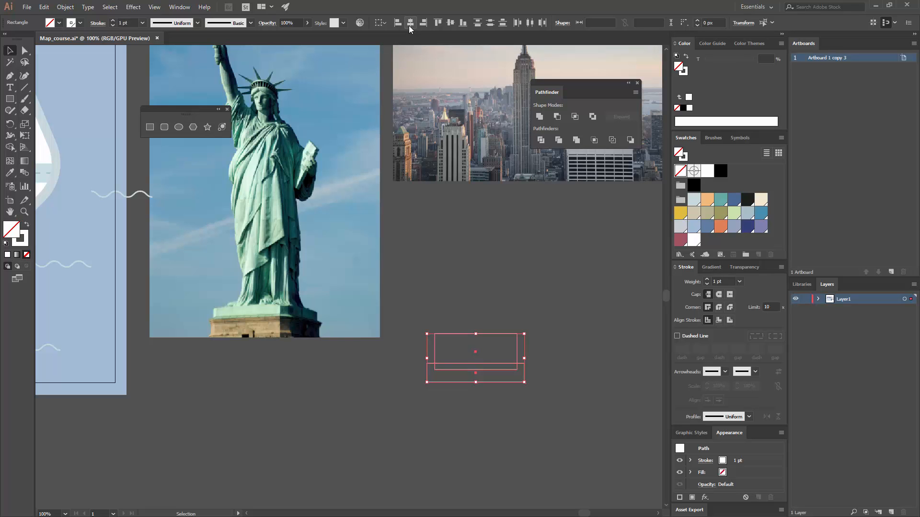
pyautogui.click(437, 287)
# Shorten the pedestal's second rectangle to about 50 px high and place a copy of it above as a third tier.
pyautogui.hotkey('ctrl', '=')
pyautogui.hotkey('ctrl', '=')
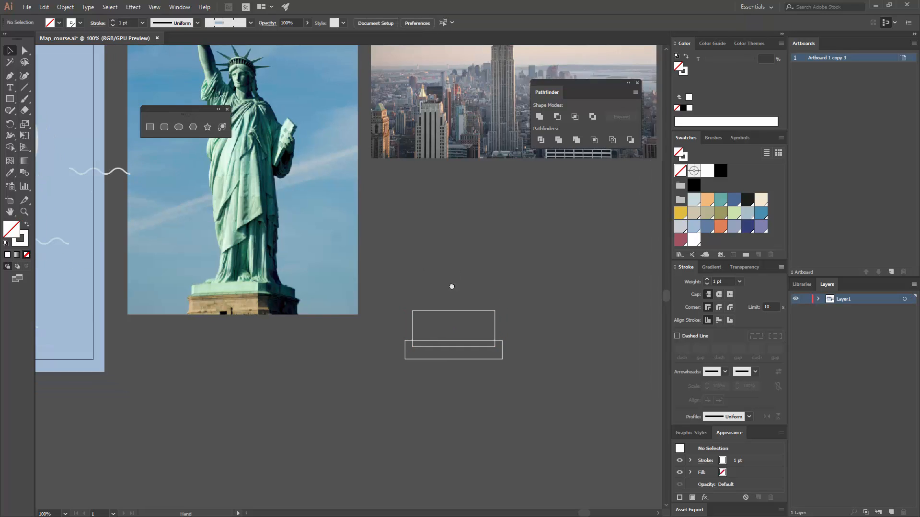
pyautogui.moveTo(430, 275)
pyautogui.mouseDown()
pyautogui.moveTo(344, 258)
pyautogui.moveTo(347, 288)
pyautogui.moveTo(379, 247)
pyautogui.mouseUp()
pyautogui.click(349, 265)
pyautogui.click(393, 249)
pyautogui.click(347, 280)
pyautogui.click(384, 281)
# Narrow the third tier slightly on both sides and extend its upper edge upward to make it taller.
pyautogui.moveTo(265, 269); pyautogui.dragTo(274, 270)
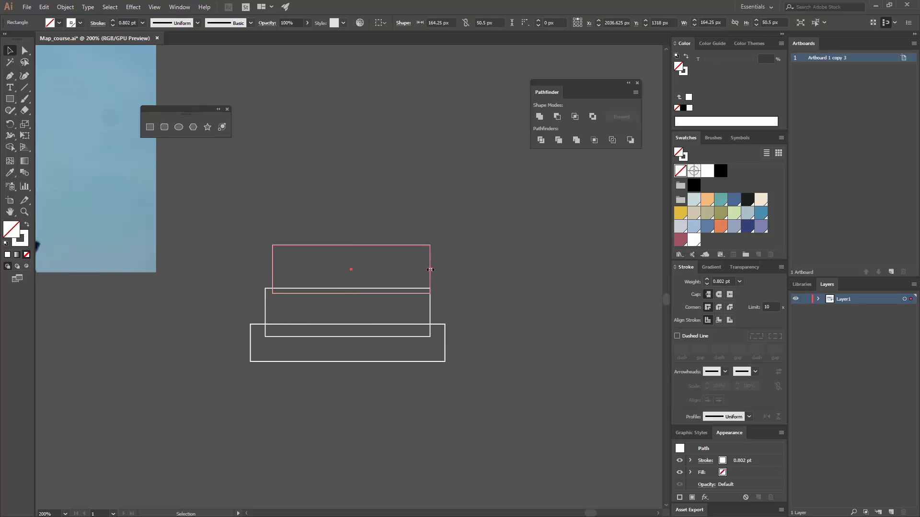
pyautogui.moveTo(430, 270); pyautogui.dragTo(422, 270)
pyautogui.moveTo(347, 247); pyautogui.dragTo(347, 199)
pyautogui.click(436, 174)
# Draw an upright window rectangle about 33 × 70 px inside the left part of the pedestal's third tier.
pyautogui.hotkey('ctrl', '-')
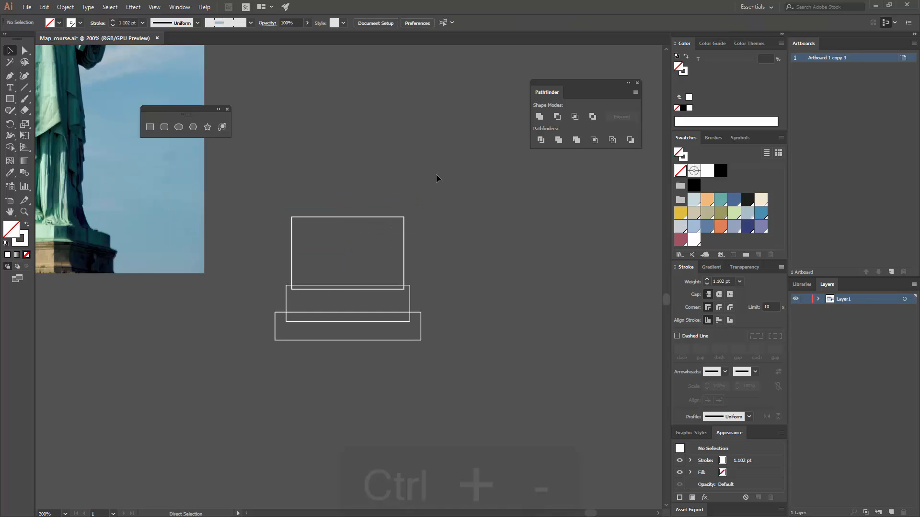
pyautogui.hotkey('ctrl', '-')
pyautogui.hotkey('ctrl', '-')
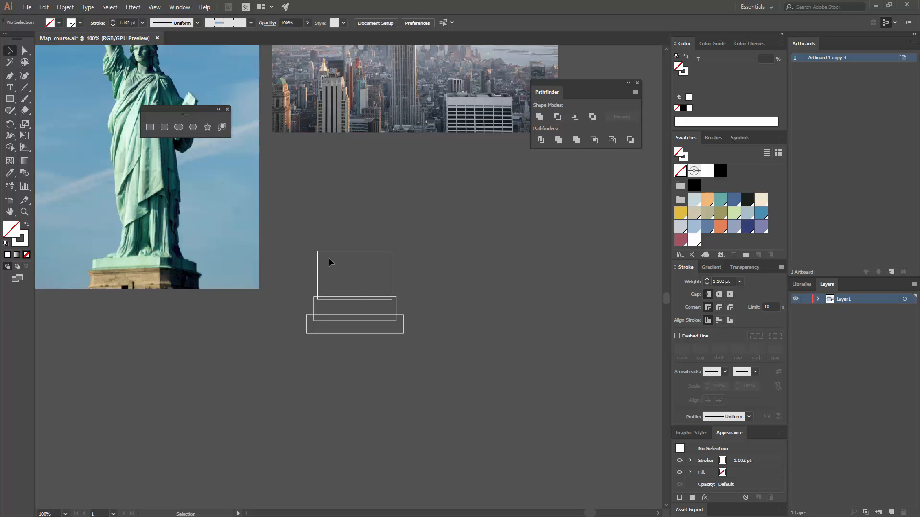
pyautogui.hotkey('ctrl', '=')
pyautogui.hotkey('ctrl', '=')
pyautogui.hotkey('ctrl', '=')
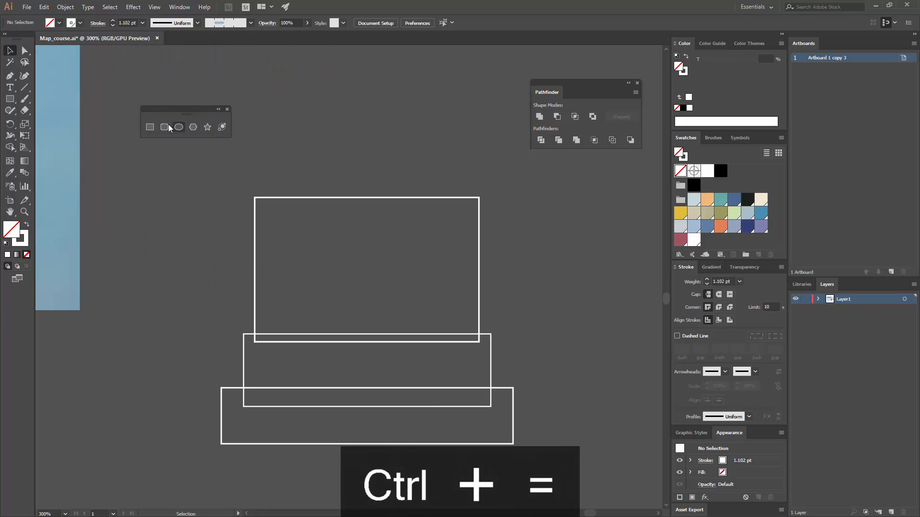
pyautogui.press('m')
pyautogui.moveTo(269, 213); pyautogui.dragTo(317, 314)
pyautogui.press('v')
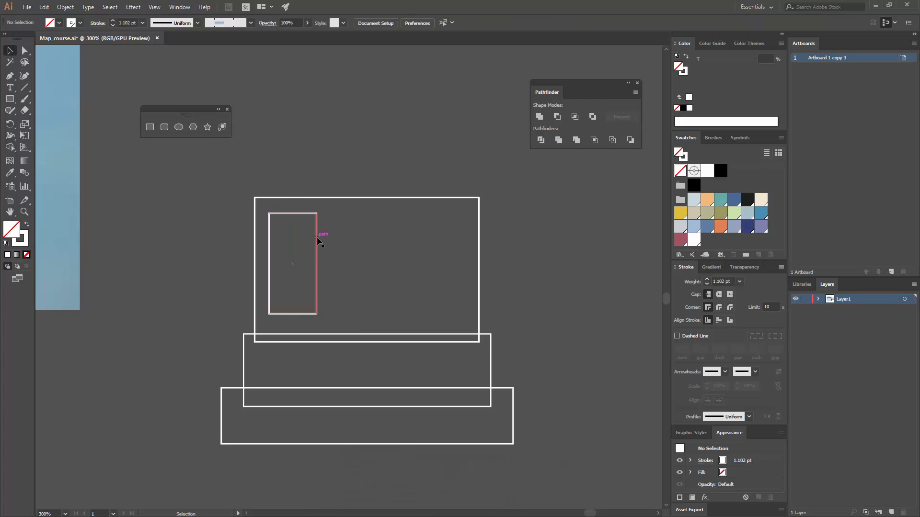
# Duplicate the window rectangle twice to the right at equal spacing to form a row of three.
pyautogui.moveTo(317, 238); pyautogui.dragTo(386, 214)
pyautogui.press('a')
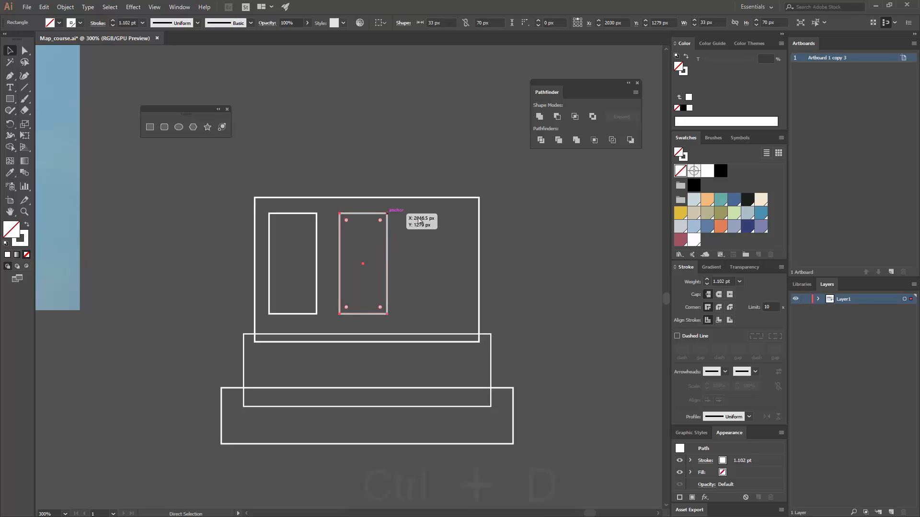
pyautogui.hotkey('ctrl', 'd')
# Group the three window rectangles and centre the group horizontally on the third tier, using the tier as the key object.
pyautogui.moveTo(494, 239); pyautogui.dragTo(263, 237)
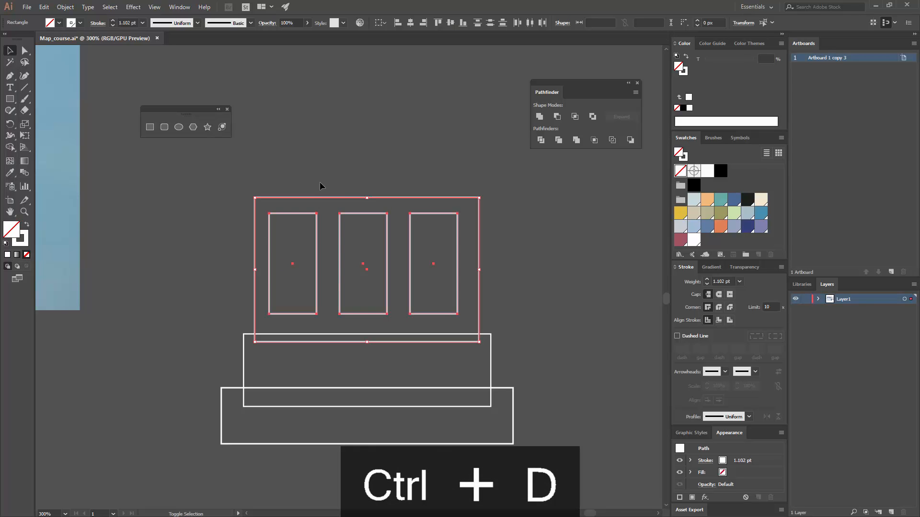
pyautogui.keyDown('shift'); pyautogui.click(327, 197); pyautogui.keyUp('shift')
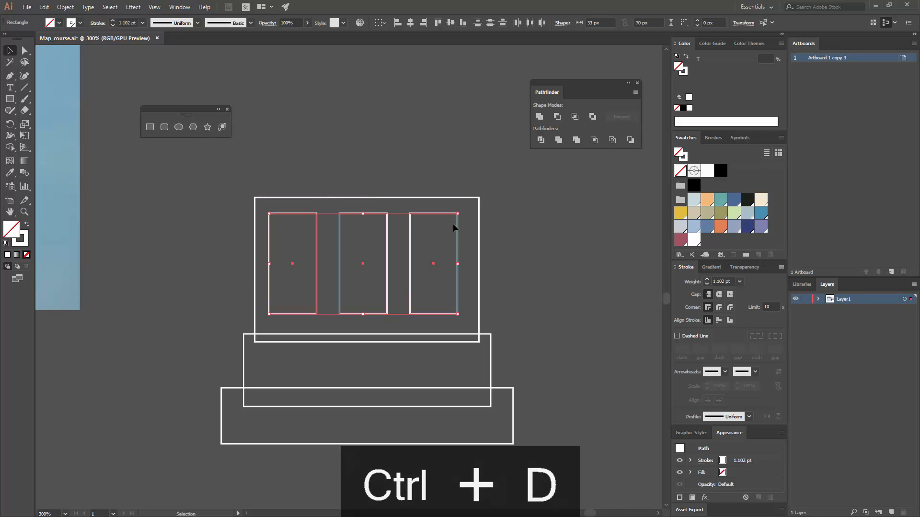
pyautogui.hotkey('ctrl', 'g')
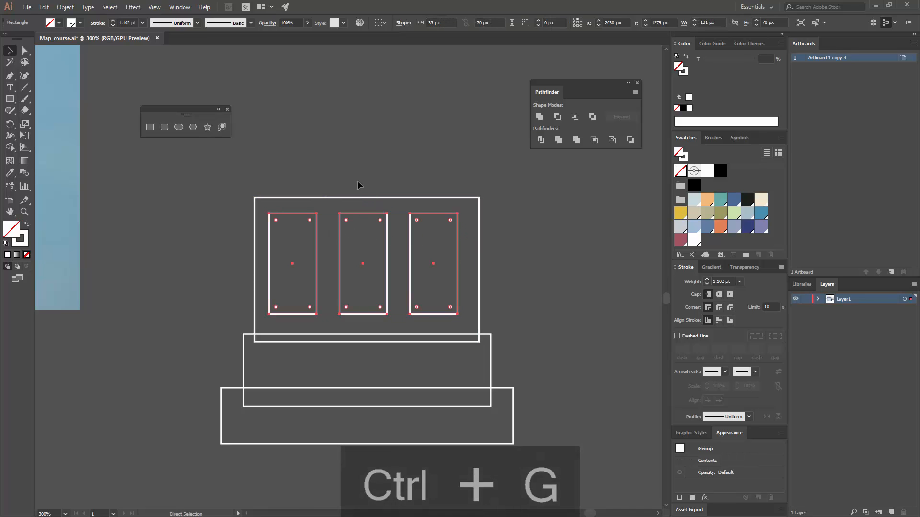
pyautogui.keyDown('shift'); pyautogui.click(398, 197); pyautogui.keyUp('shift')
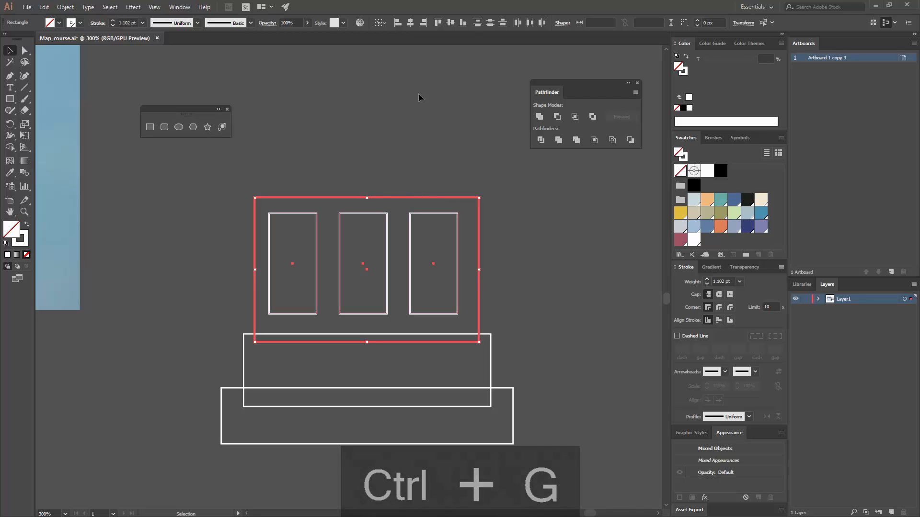
pyautogui.click(411, 23)
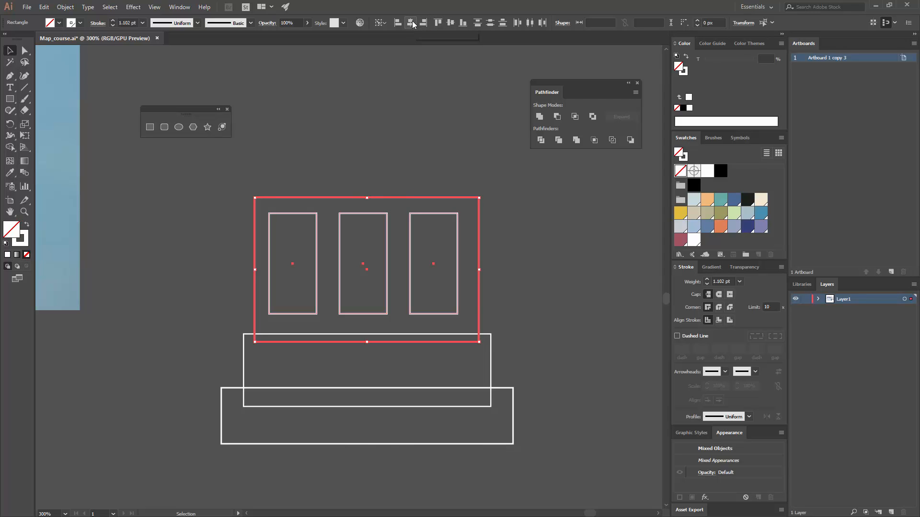
pyautogui.click(411, 119)
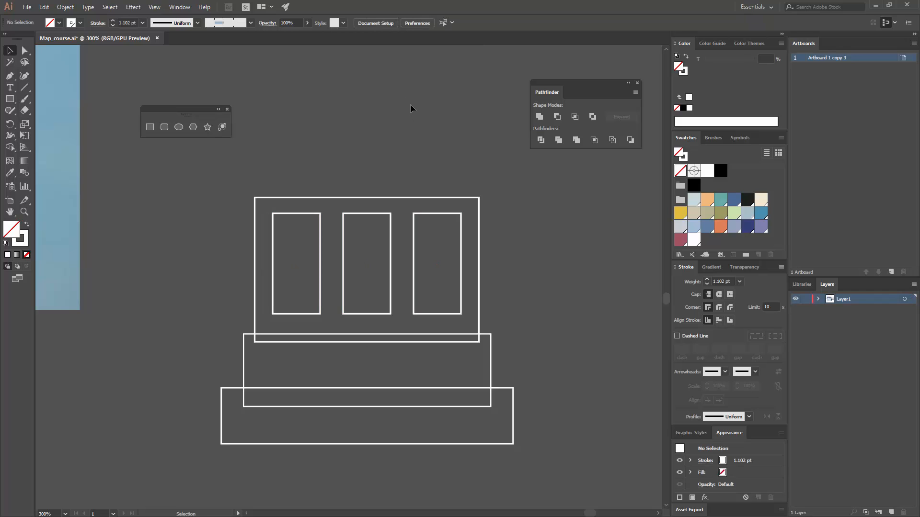
# Draw a straight, slightly inward-leaning line about 30 px wide and 297 px tall up from the right end of the pedestal's upper edge, and select it.
pyautogui.hotkey('ctrl', '-')
pyautogui.hotkey('ctrl', '-')
pyautogui.hotkey('ctrl', '-')
pyautogui.moveTo(304, 247); pyautogui.dragTo(295, 290)
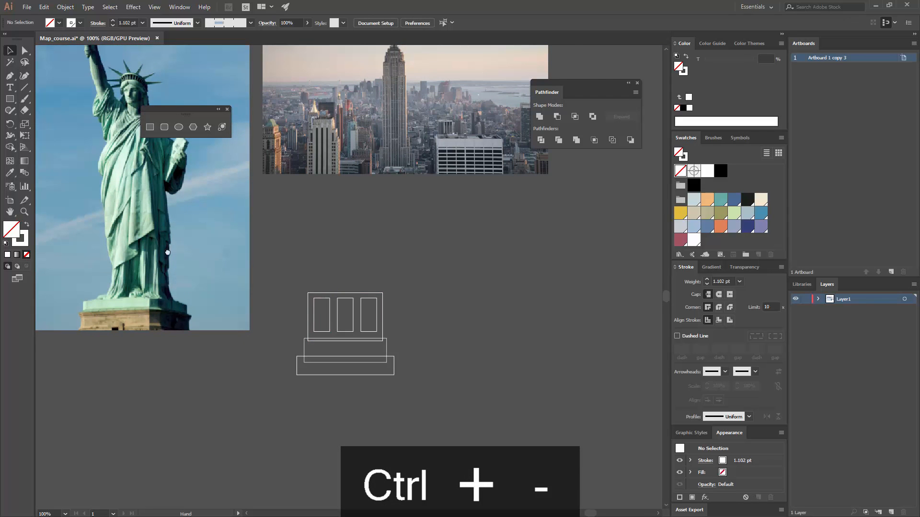
pyautogui.moveTo(139, 205); pyautogui.dragTo(168, 270)
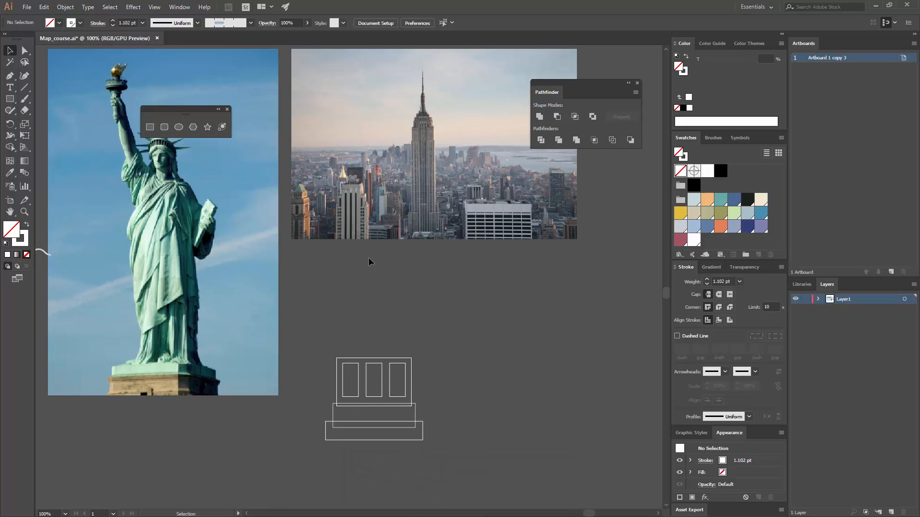
pyautogui.hotkey('ctrl', '=')
pyautogui.moveTo(257, 255); pyautogui.dragTo(323, 232)
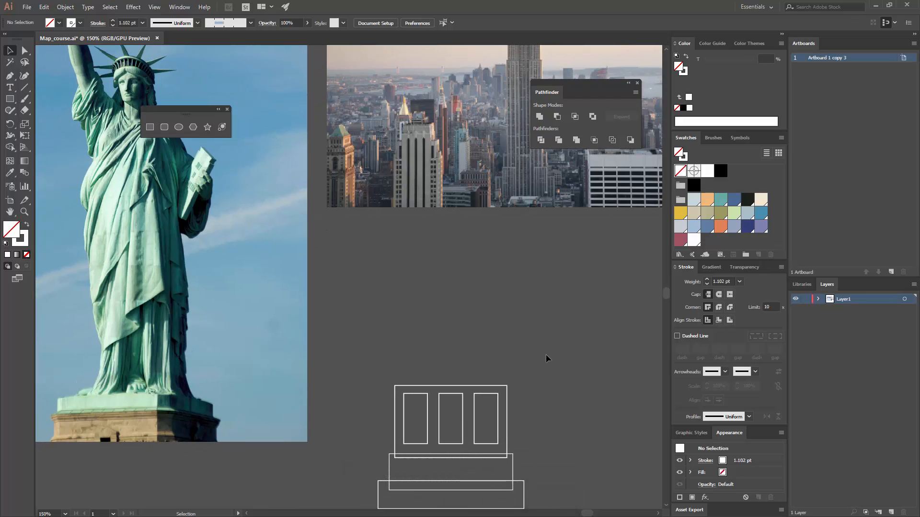
pyautogui.press('p')
pyautogui.click(501, 389)
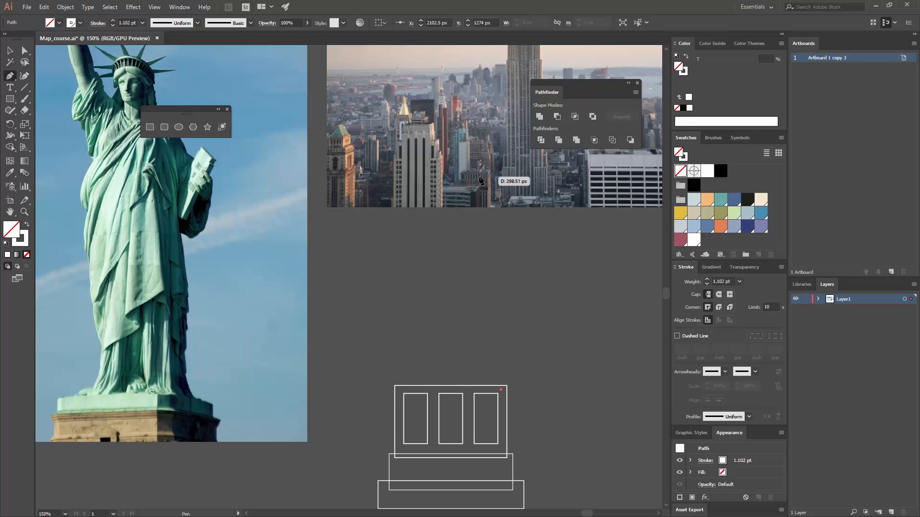
pyautogui.click(479, 177)
pyautogui.press('v')
pyautogui.click(513, 282)
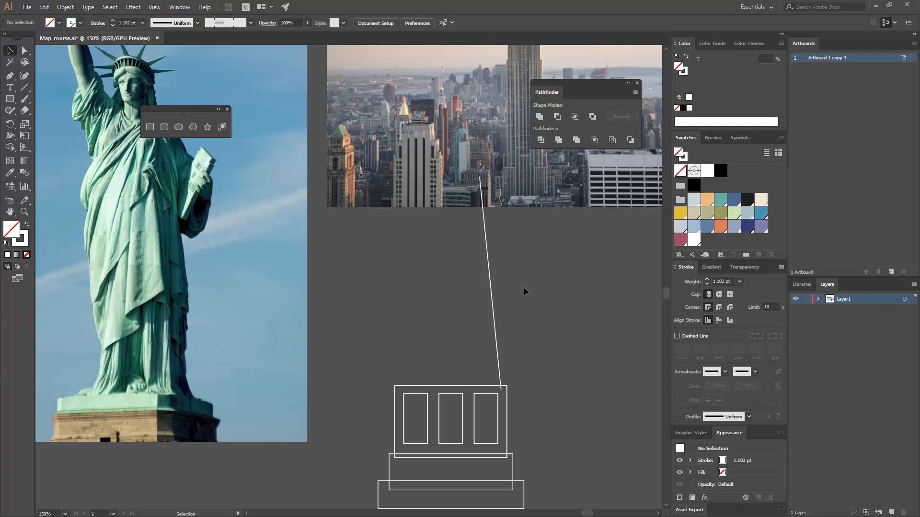
pyautogui.click(490, 264)
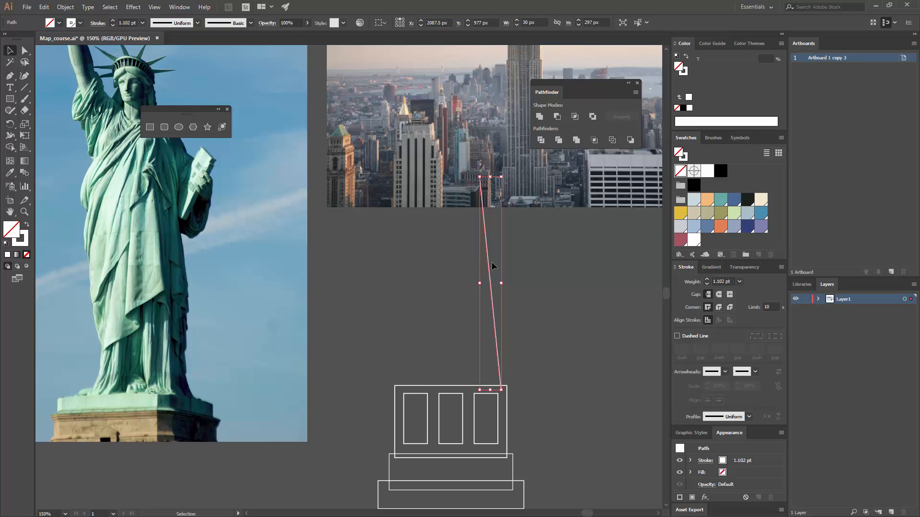
# Make a copy of the slanted line reflected about the vertical axis and place it at the left end of the pedestal's upper edge.
pyautogui.rightClick(487, 253)
pyautogui.moveTo(529, 395)
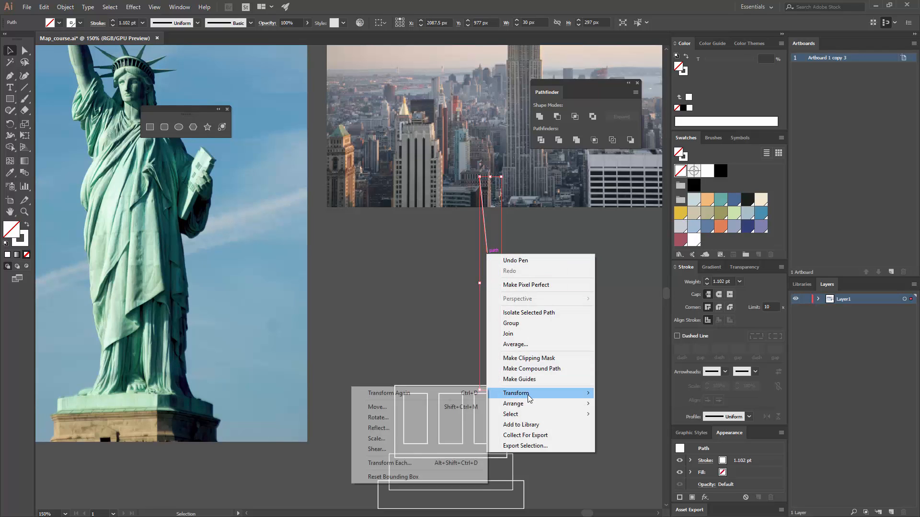
pyautogui.click(392, 431)
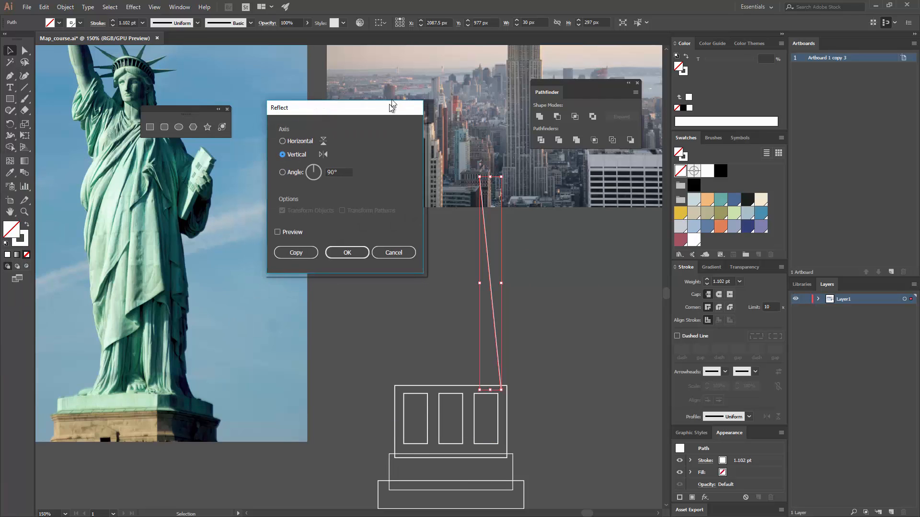
pyautogui.click(281, 226)
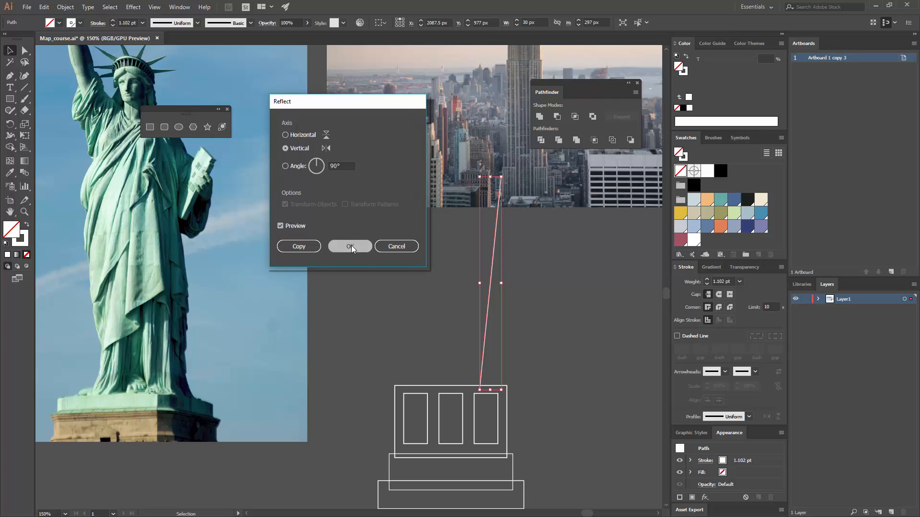
pyautogui.click(303, 247)
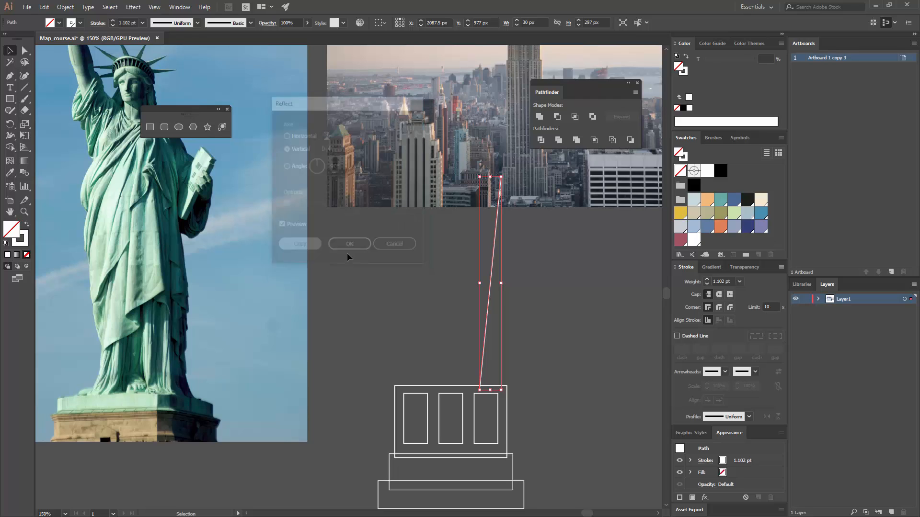
pyautogui.click(566, 283)
pyautogui.moveTo(499, 242); pyautogui.dragTo(415, 251)
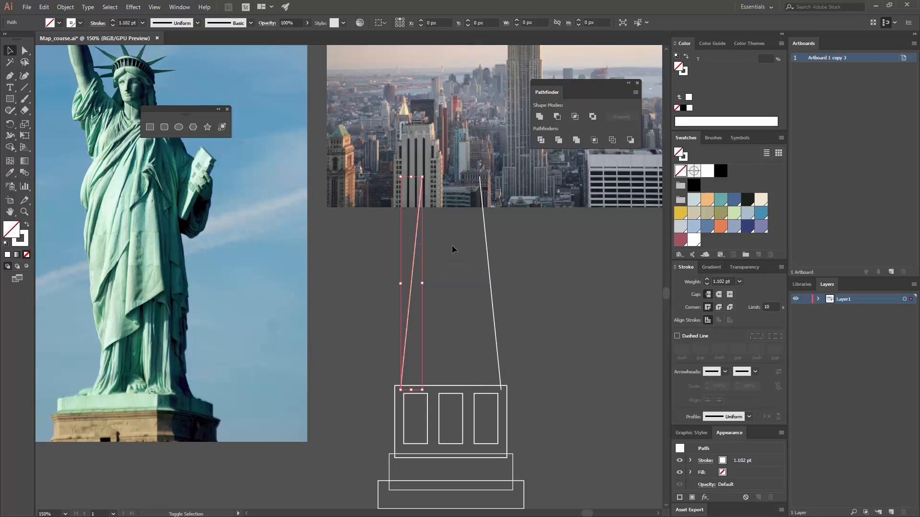
pyautogui.click(507, 256)
# Connect the upper endpoints and the lower endpoints of the two slanted lines to form a closed tapering body shape.
pyautogui.press('space')
pyautogui.moveTo(484, 238); pyautogui.dragTo(398, 255)
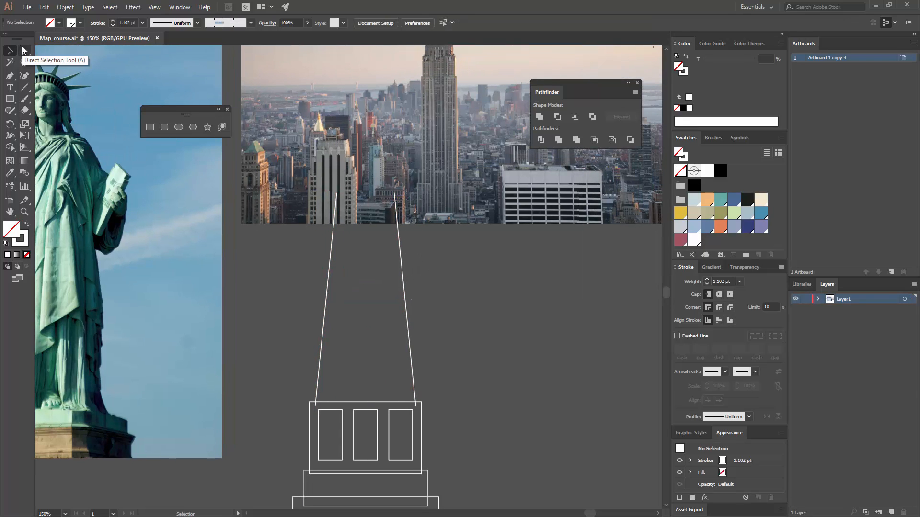
pyautogui.click(24, 50)
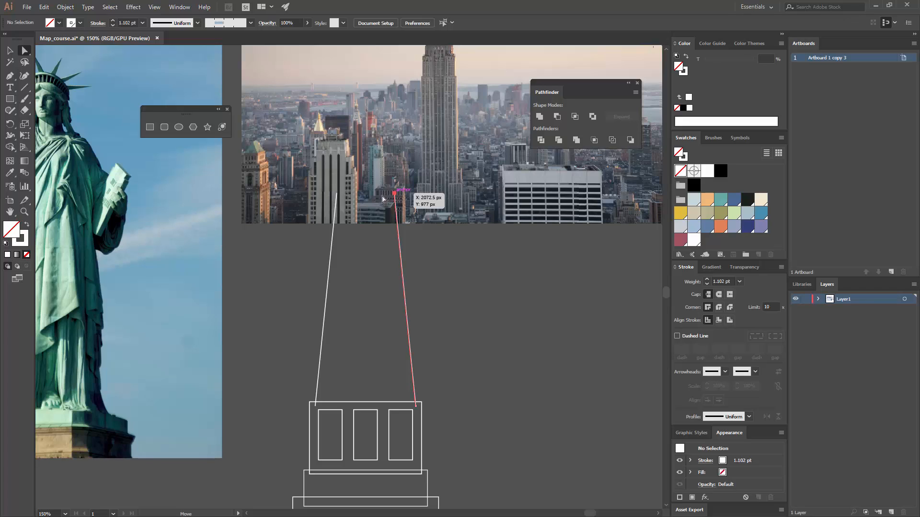
pyautogui.click(394, 193)
pyautogui.keyDown('shift'); pyautogui.click(337, 193); pyautogui.keyUp('shift')
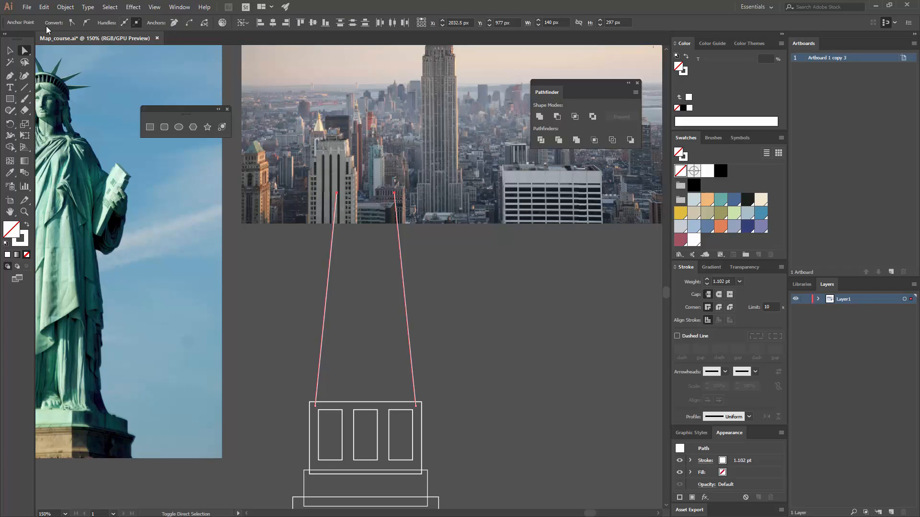
pyautogui.click(190, 23)
pyautogui.click(315, 406)
pyautogui.keyDown('shift'); pyautogui.click(415, 410); pyautogui.keyUp('shift')
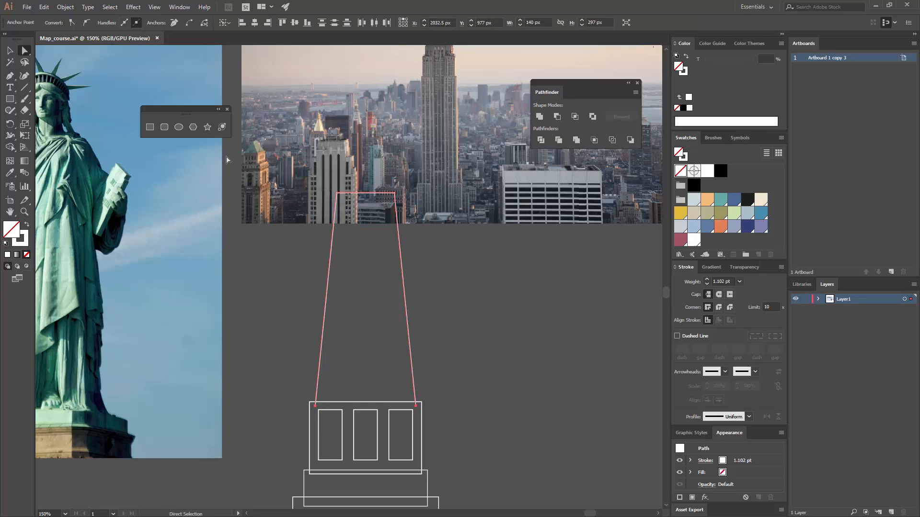
pyautogui.click(189, 23)
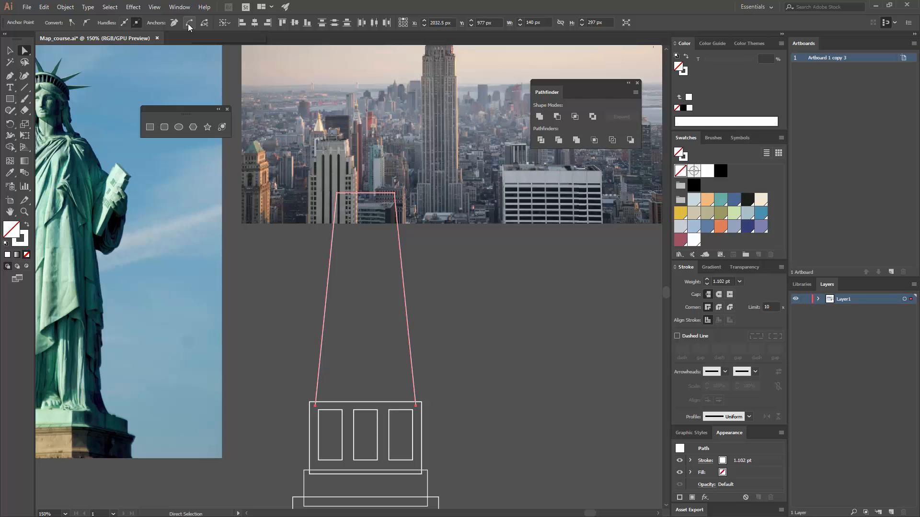
pyautogui.click(455, 281)
# Lower the top edge of the tapering body so that the shape is about 246 px tall.
pyautogui.moveTo(219, 228)
pyautogui.mouseDown()
pyautogui.moveTo(287, 202)
pyautogui.moveTo(318, 156)
pyautogui.moveTo(207, 236)
pyautogui.mouseUp()
pyautogui.click(378, 202)
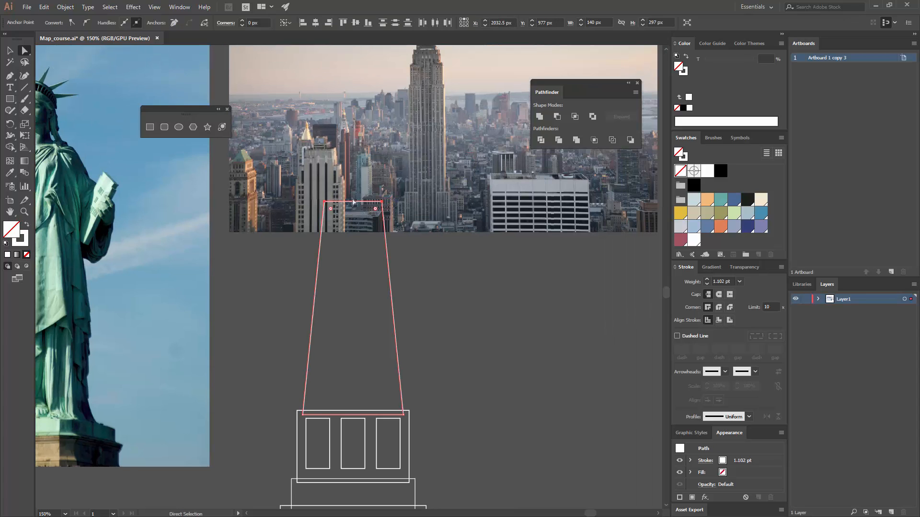
pyautogui.moveTo(383, 206); pyautogui.dragTo(381, 240)
pyautogui.moveTo(422, 285); pyautogui.dragTo(513, 277)
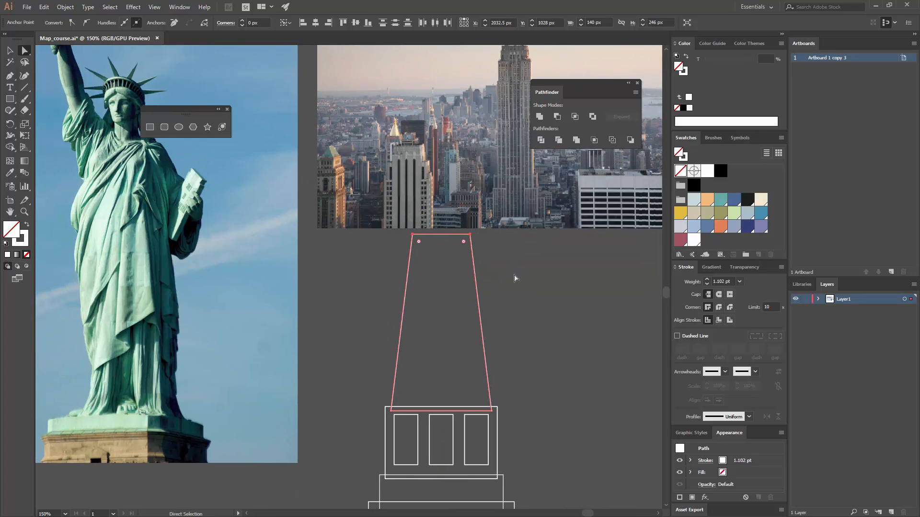
pyautogui.press('v')
pyautogui.click(514, 276)
# Draw an upright head rectangle about 55 × 85 px just above the tapering body.
pyautogui.moveTo(414, 214); pyautogui.dragTo(332, 226)
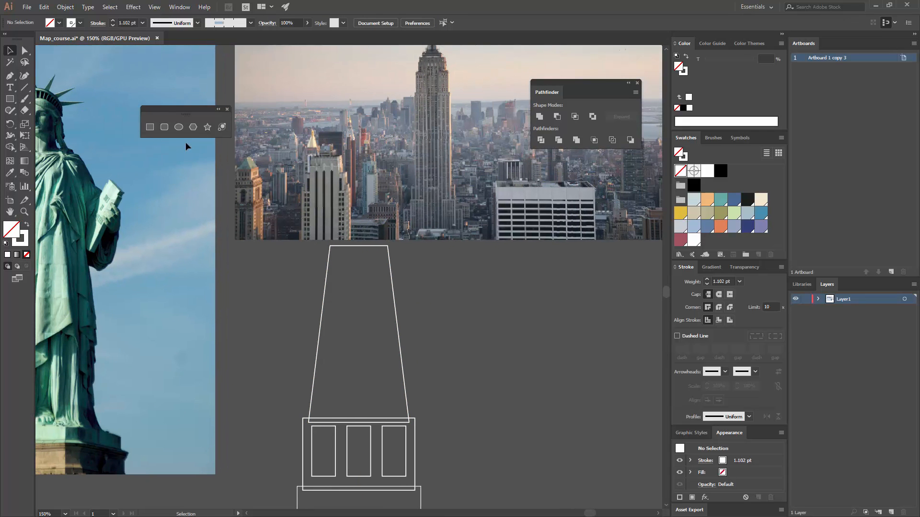
pyautogui.click(149, 127)
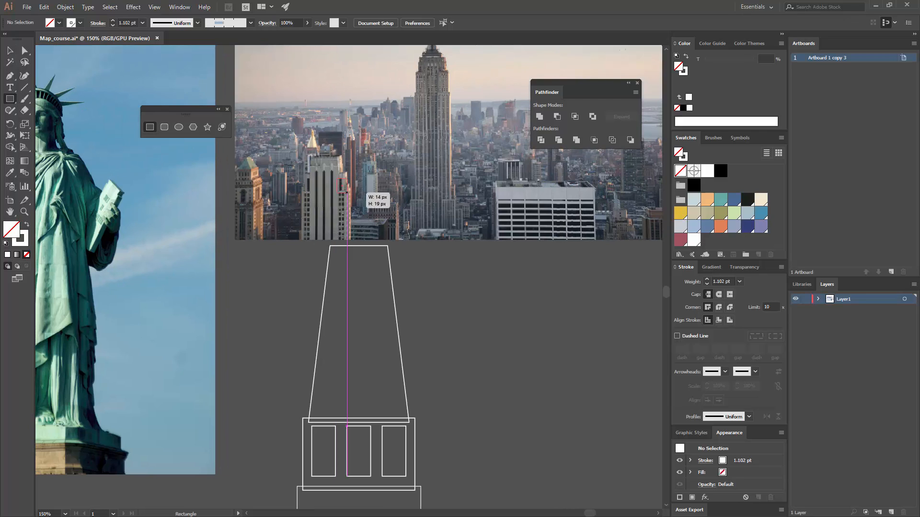
pyautogui.moveTo(337, 180); pyautogui.dragTo(376, 240)
pyautogui.press('v')
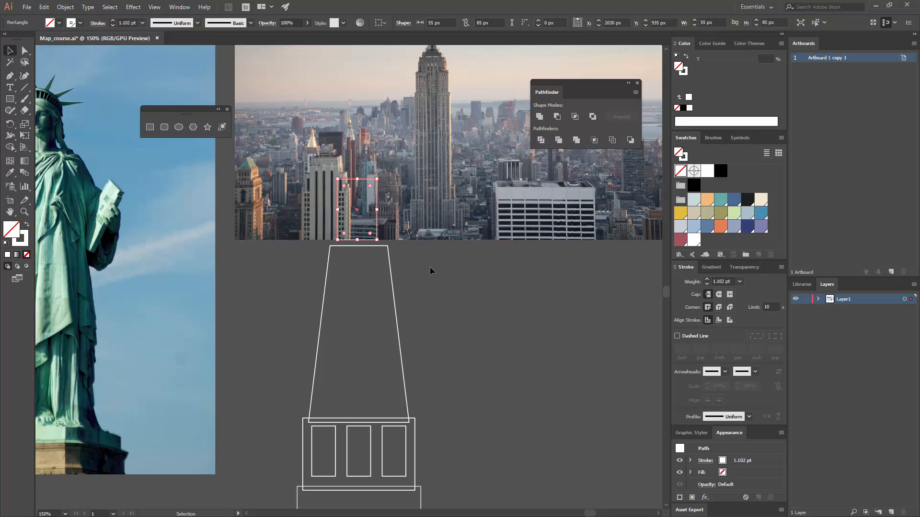
pyautogui.click(425, 293)
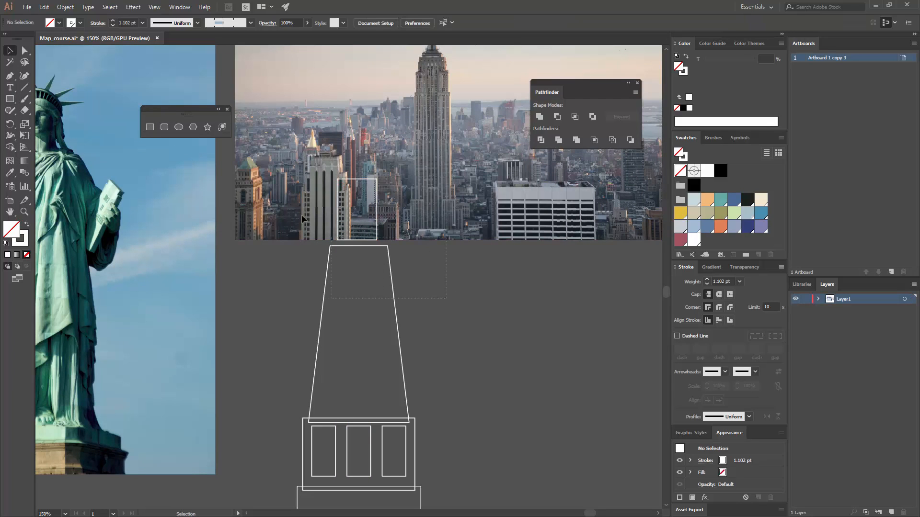
# Centre the head rectangle horizontally over the tapering body, using the body as the key object.
pyautogui.moveTo(302, 219)
pyautogui.mouseDown()
pyautogui.moveTo(290, 200)
pyautogui.moveTo(294, 219)
pyautogui.mouseUp()
pyautogui.click(392, 269)
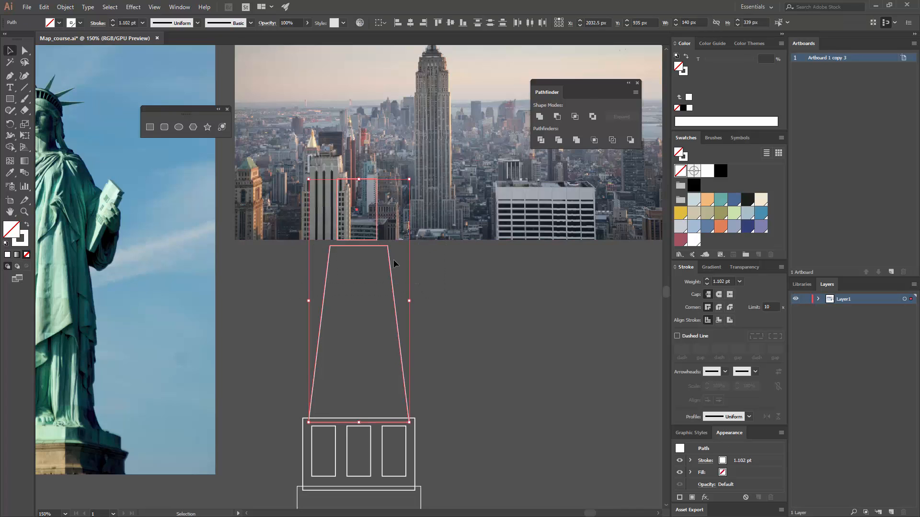
pyautogui.click(408, 21)
pyautogui.click(459, 263)
# Draw the left half of a spiked crown, about 59 × 55 px, with the Pen tool from the head rectangle's upper left corner.
pyautogui.moveTo(419, 340); pyautogui.dragTo(358, 280)
pyautogui.moveTo(287, 294); pyautogui.dragTo(308, 276)
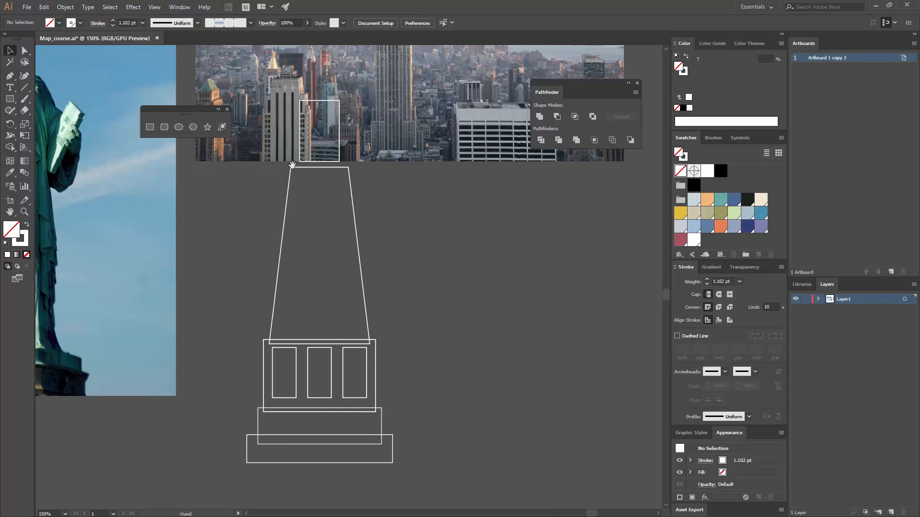
pyautogui.moveTo(316, 200); pyautogui.dragTo(323, 264)
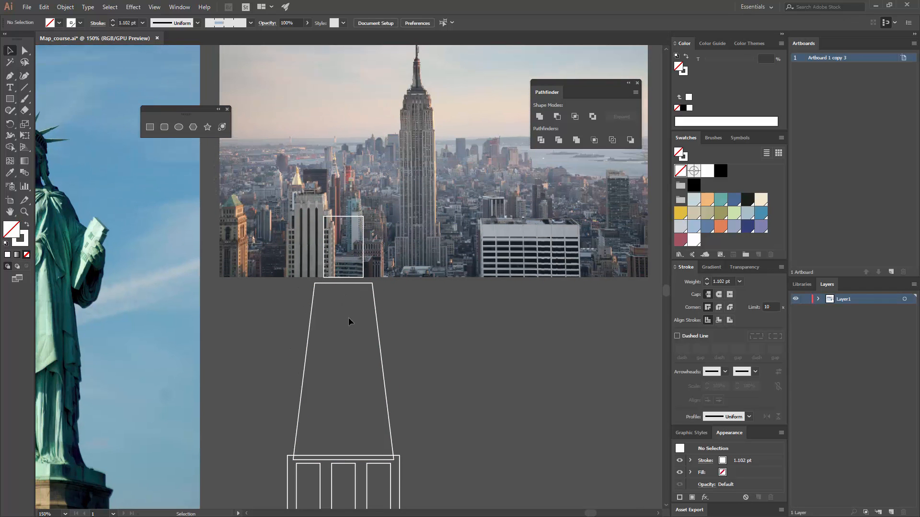
pyautogui.moveTo(398, 350); pyautogui.dragTo(402, 344)
pyautogui.moveTo(285, 267); pyautogui.dragTo(294, 309)
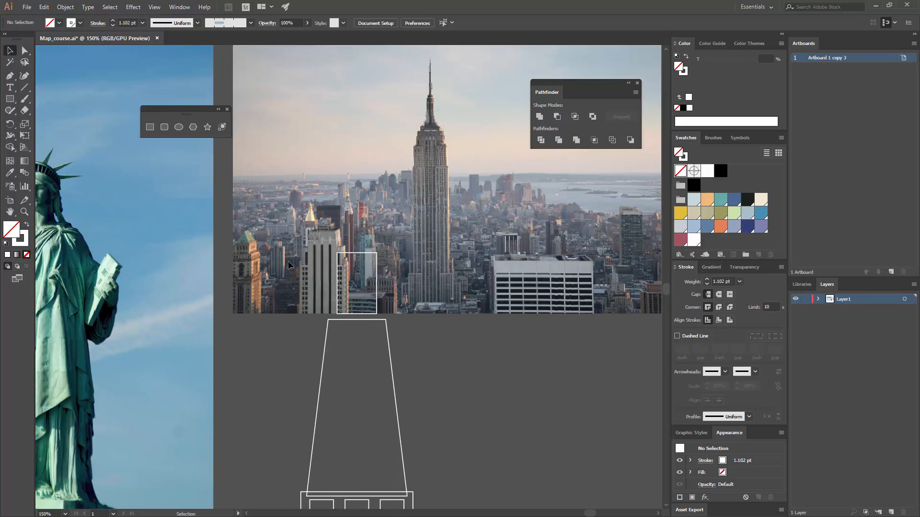
pyautogui.hotkey('ctrl', '=')
pyautogui.hotkey('ctrl', '=')
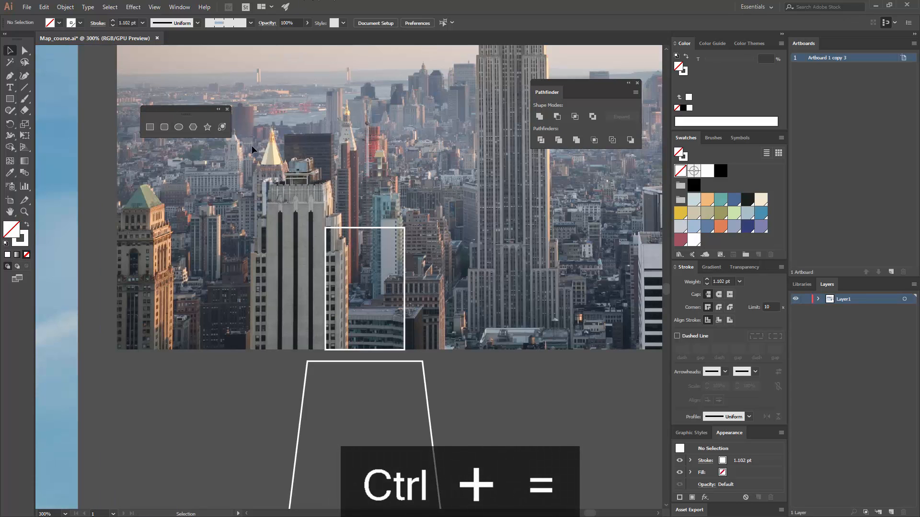
pyautogui.press('p')
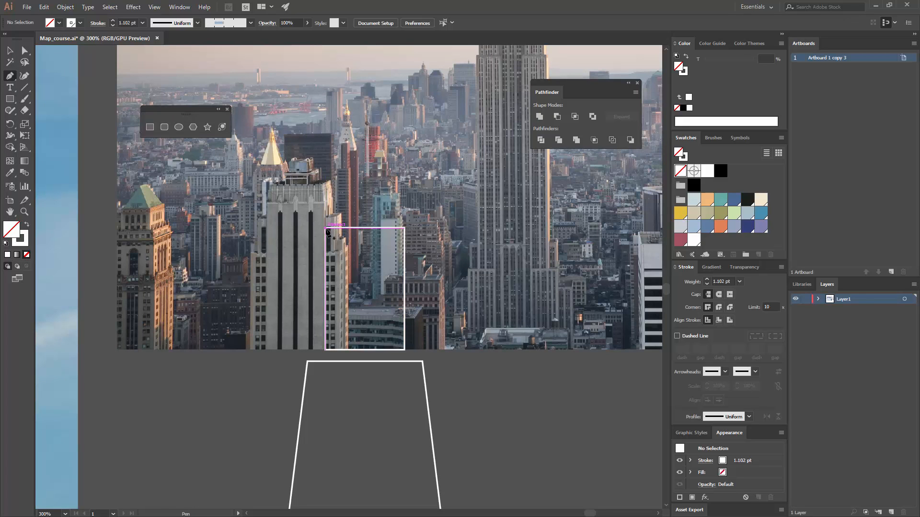
pyautogui.click(325, 228)
pyautogui.click(279, 191)
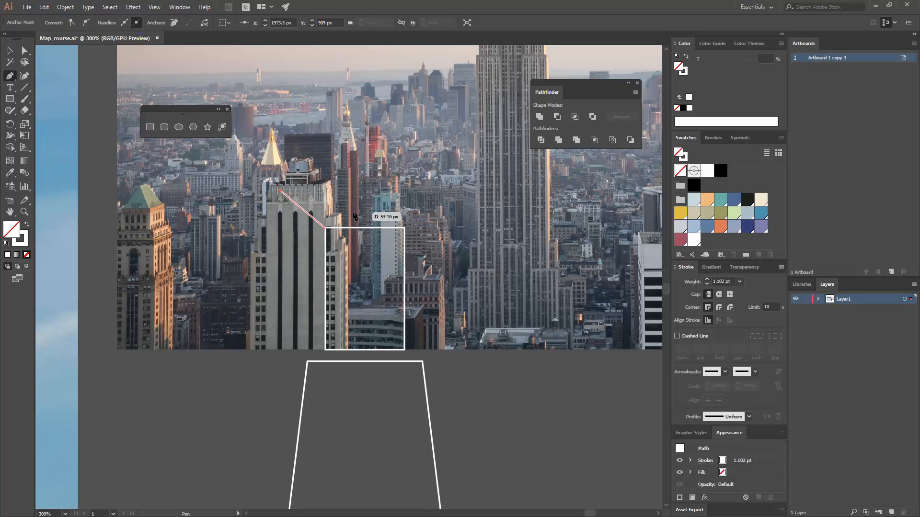
pyautogui.hotkey('ctrl', 'z')
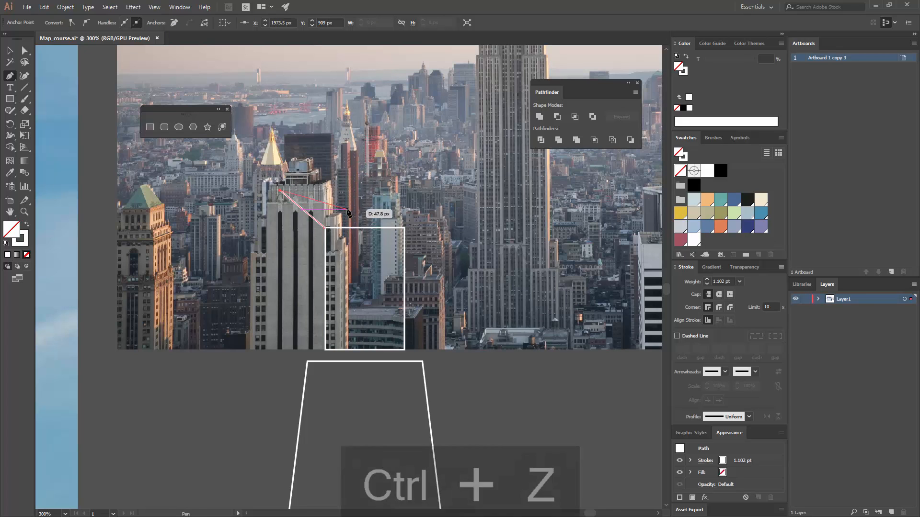
pyautogui.click(346, 209)
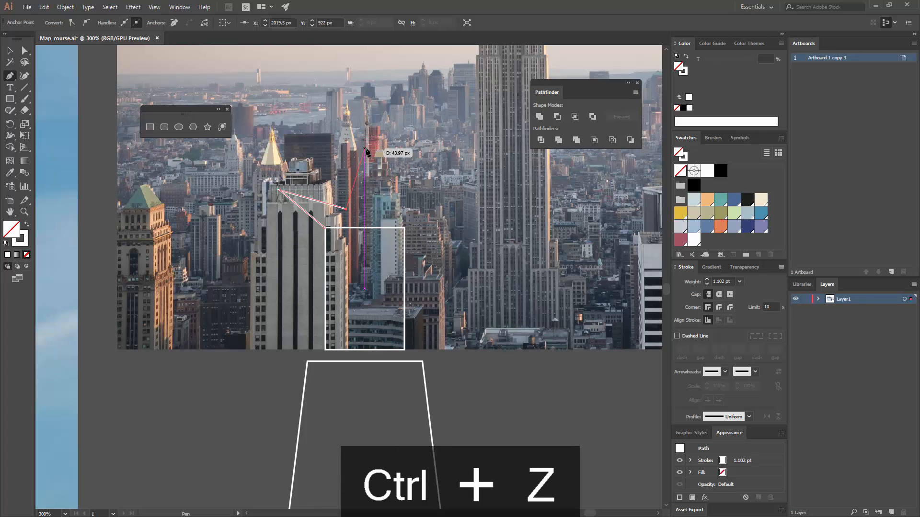
pyautogui.click(365, 148)
pyautogui.press('v')
pyautogui.click(410, 195)
# Create a mirrored copy of the crown half with the Reflect tool, about a vertical axis through its central peak.
pyautogui.moveTo(408, 222); pyautogui.dragTo(406, 241)
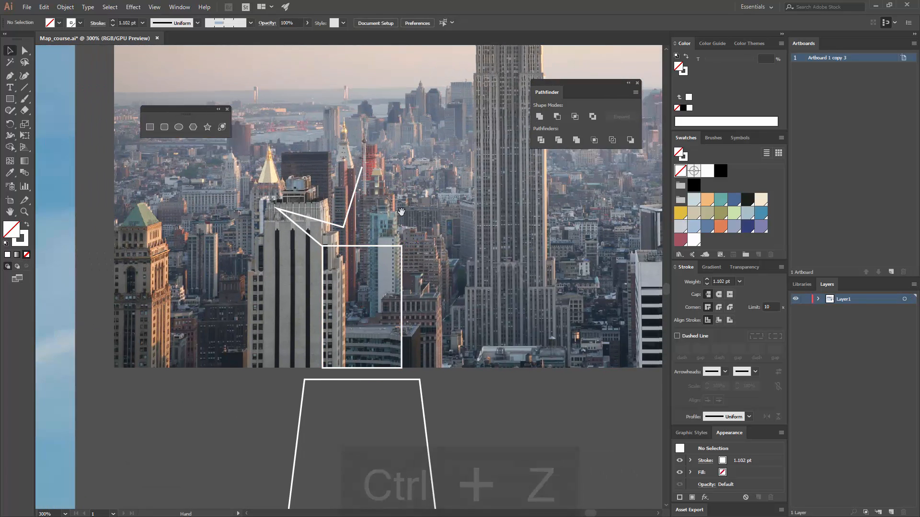
pyautogui.click(350, 221)
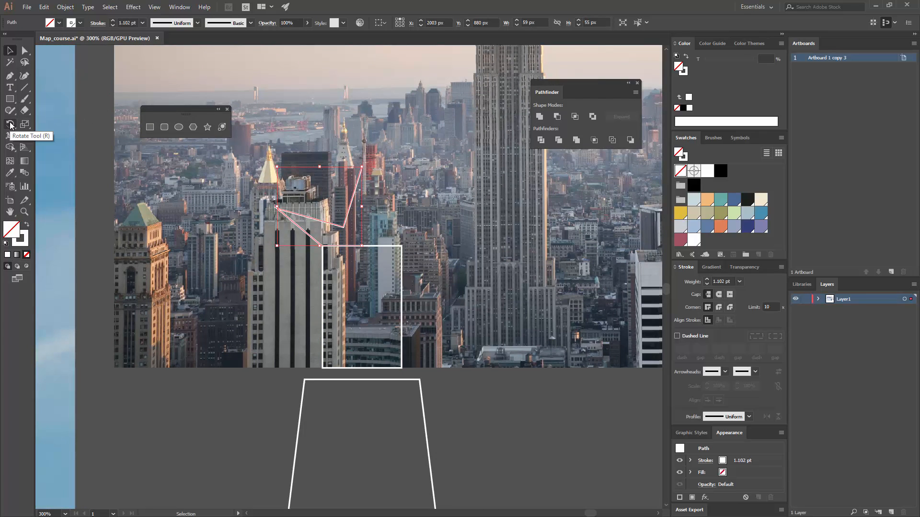
pyautogui.moveTo(11, 126); pyautogui.dragTo(68, 137)
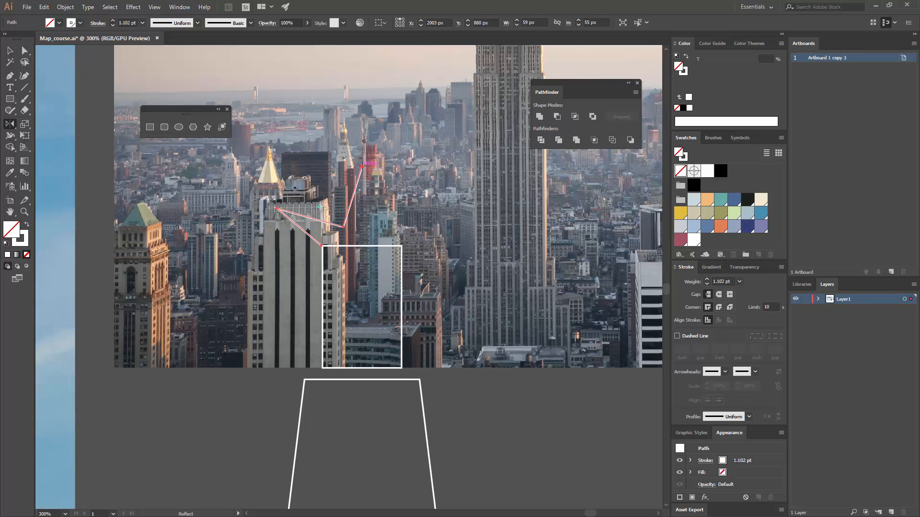
pyautogui.moveTo(356, 192); pyautogui.dragTo(377, 205)
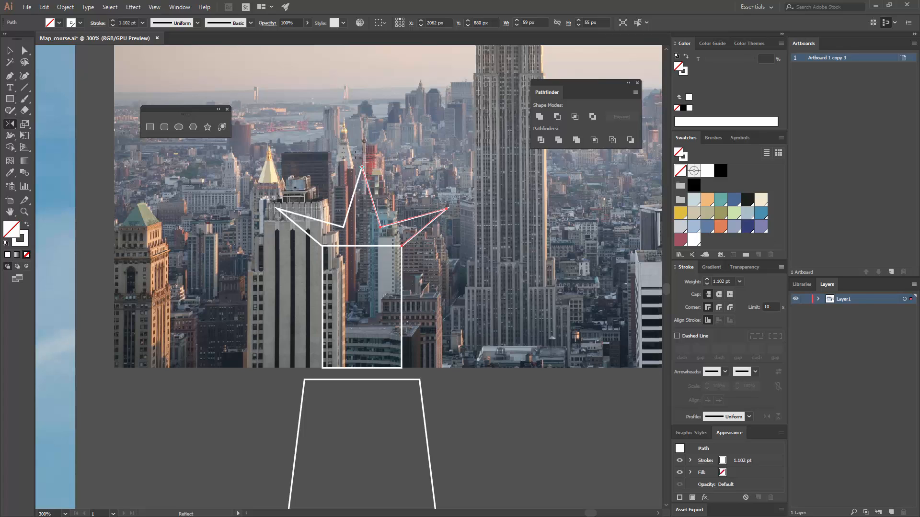
# Join the two crown halves at the central peak and close the outline between their lower endpoints.
pyautogui.press('a')
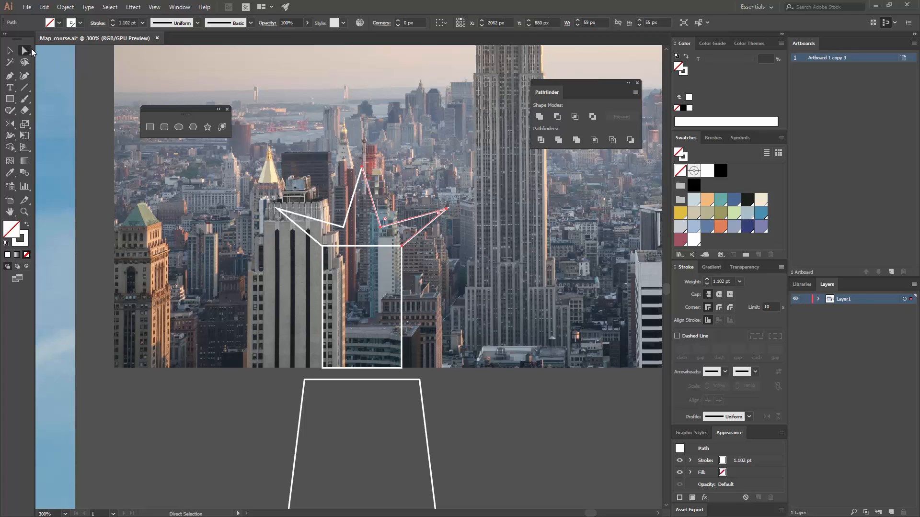
pyautogui.moveTo(385, 182); pyautogui.dragTo(351, 155)
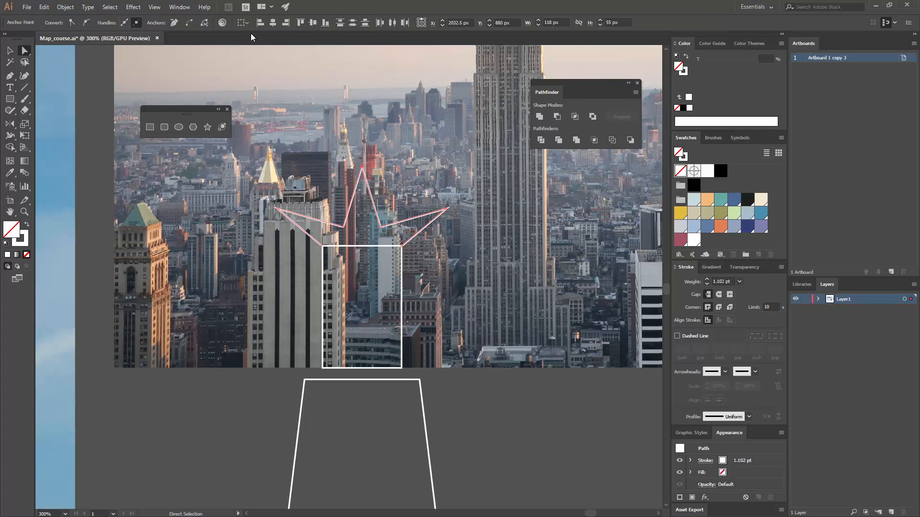
pyautogui.click(189, 23)
pyautogui.press('p')
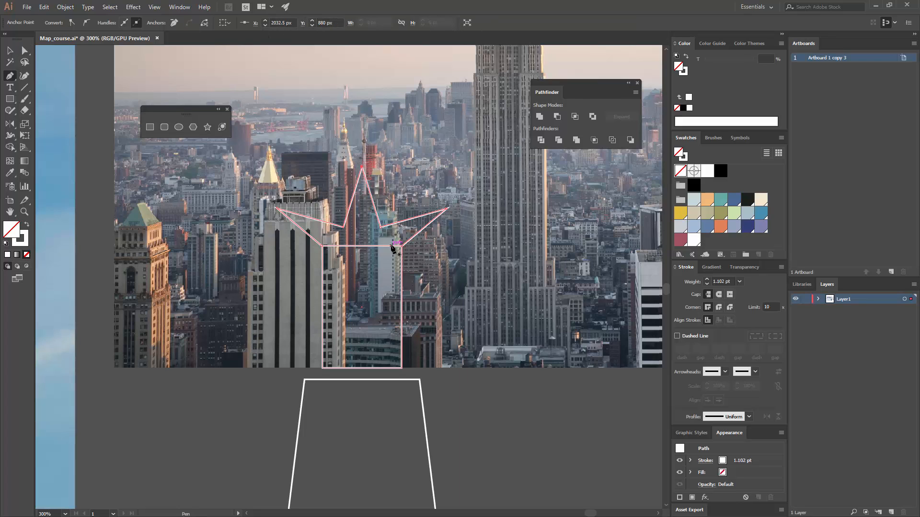
pyautogui.press('a')
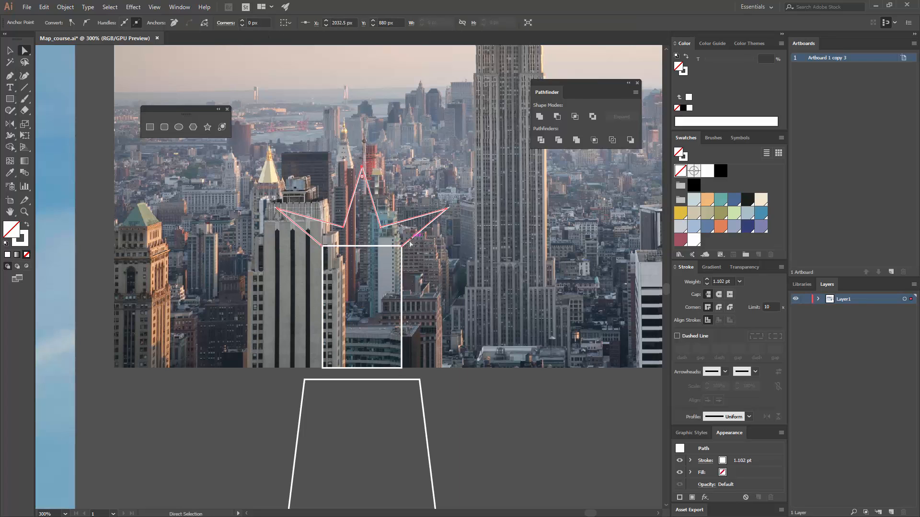
pyautogui.click(402, 247)
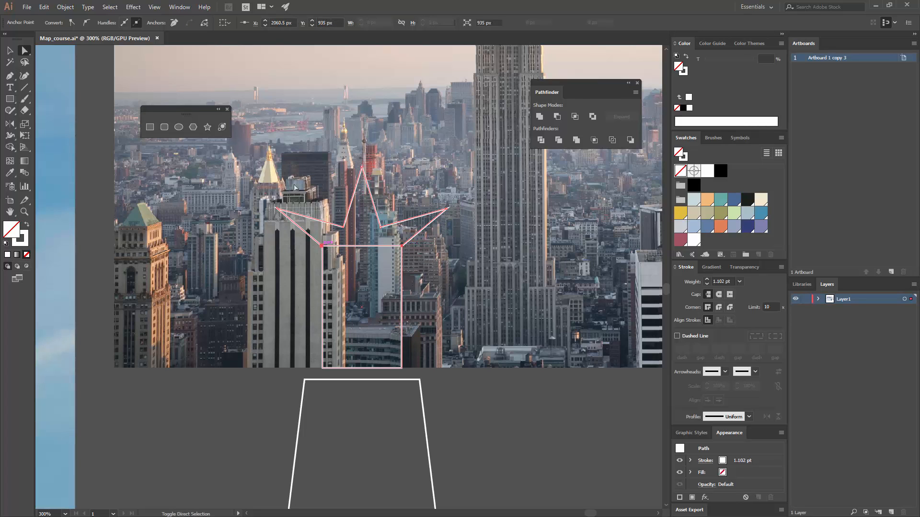
pyautogui.click(189, 23)
pyautogui.press('v')
pyautogui.click(404, 144)
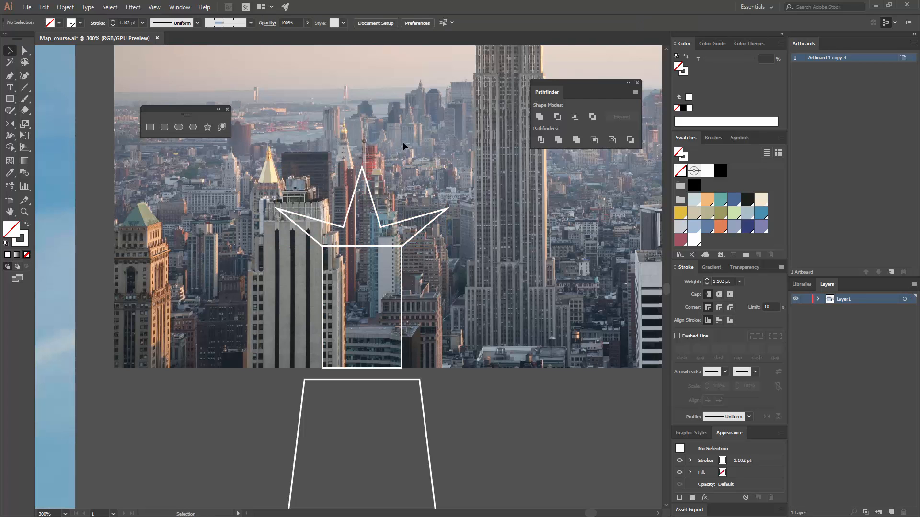
# Round the head rectangle's two lower corners and the tapering body's two upper corners together.
pyautogui.scroll(5, 383, 116)
pyautogui.press('+')
pyautogui.hotkey('ctrl', '-')
pyautogui.hotkey('ctrl', '-')
pyautogui.hotkey('ctrl', '-')
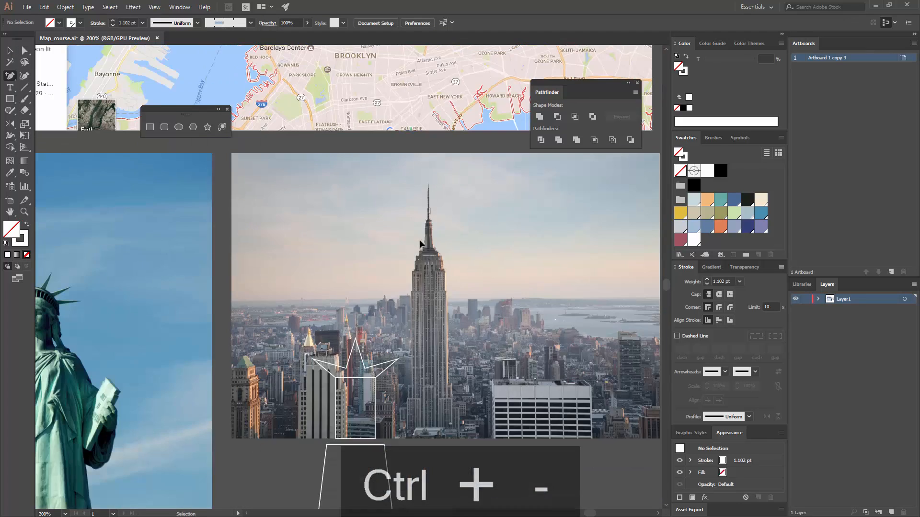
pyautogui.moveTo(389, 322); pyautogui.dragTo(351, 215)
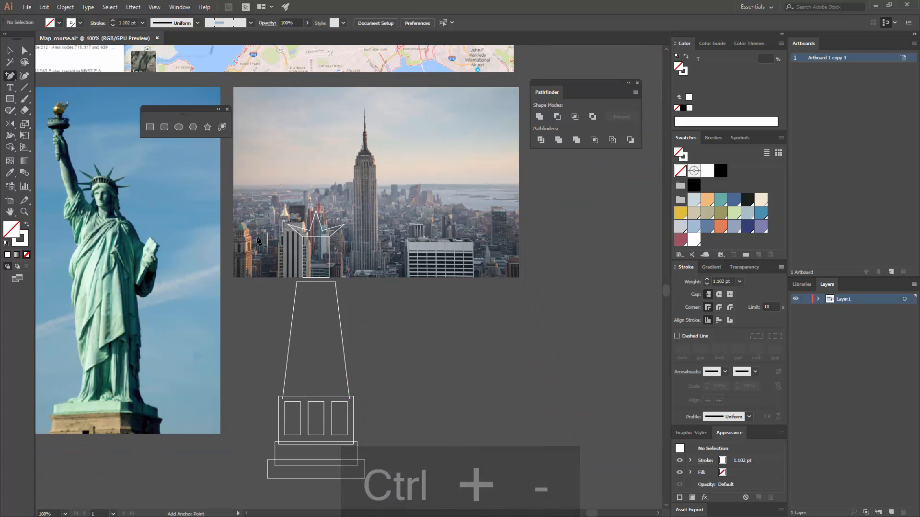
pyautogui.press('space')
pyautogui.moveTo(265, 262); pyautogui.dragTo(287, 247)
pyautogui.hotkey('ctrl', '=')
pyautogui.hotkey('ctrl', '=')
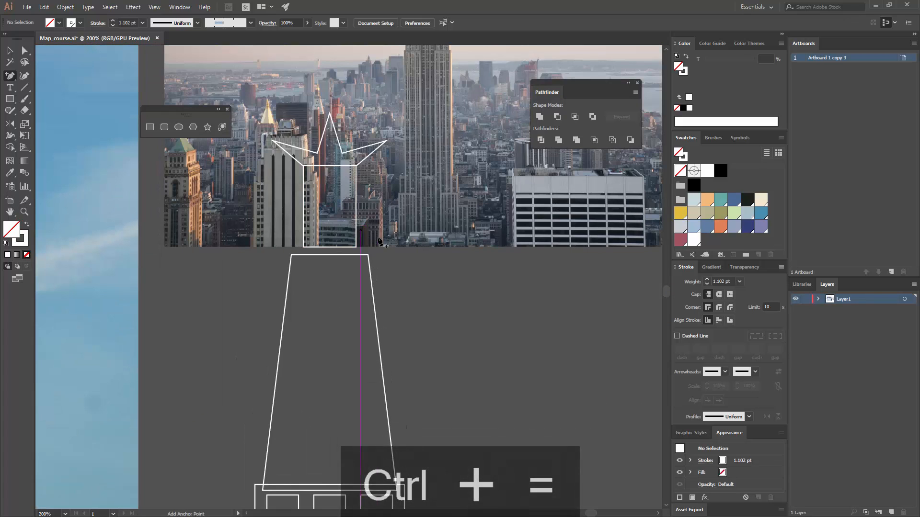
pyautogui.press('a')
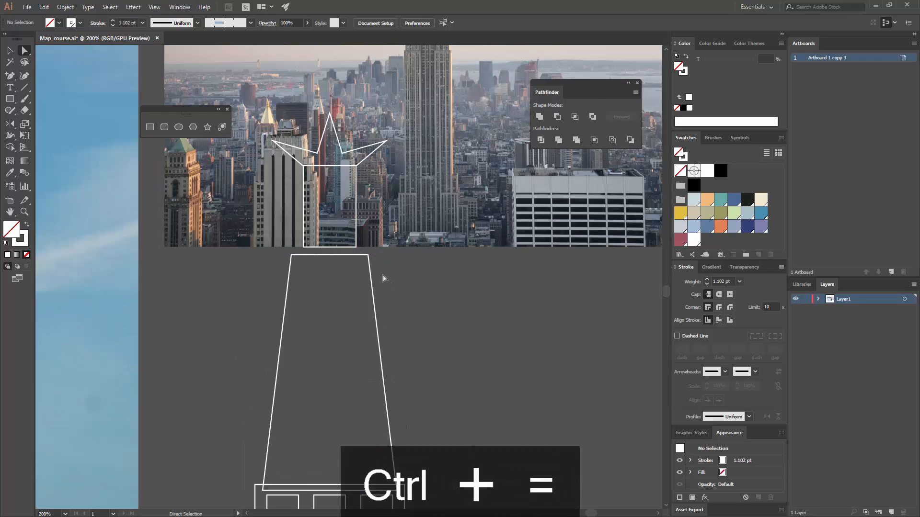
pyautogui.moveTo(248, 237); pyautogui.dragTo(248, 236)
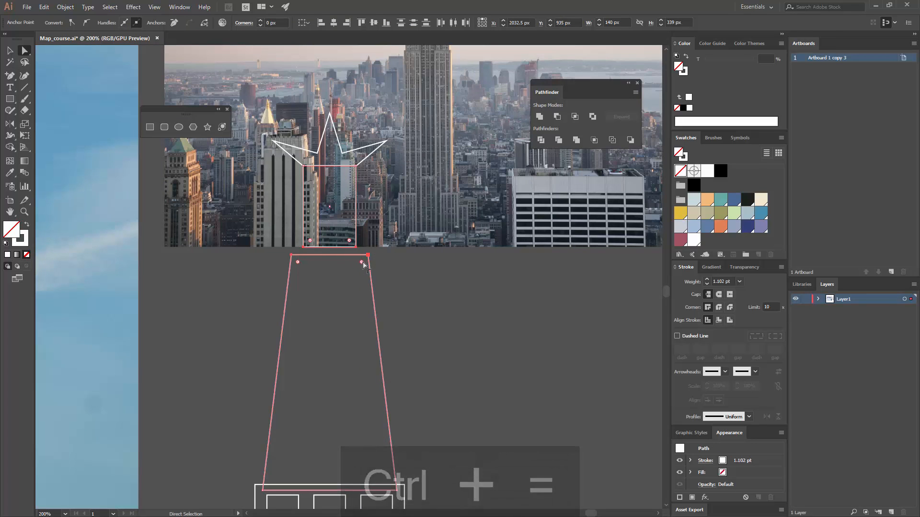
pyautogui.moveTo(359, 265); pyautogui.dragTo(360, 270)
pyautogui.click(427, 287)
# Draw an upright rectangle beside the body for the tablet and a hand rectangle about 20 × 23 px across its outer edge.
pyautogui.moveTo(427, 288); pyautogui.dragTo(363, 281)
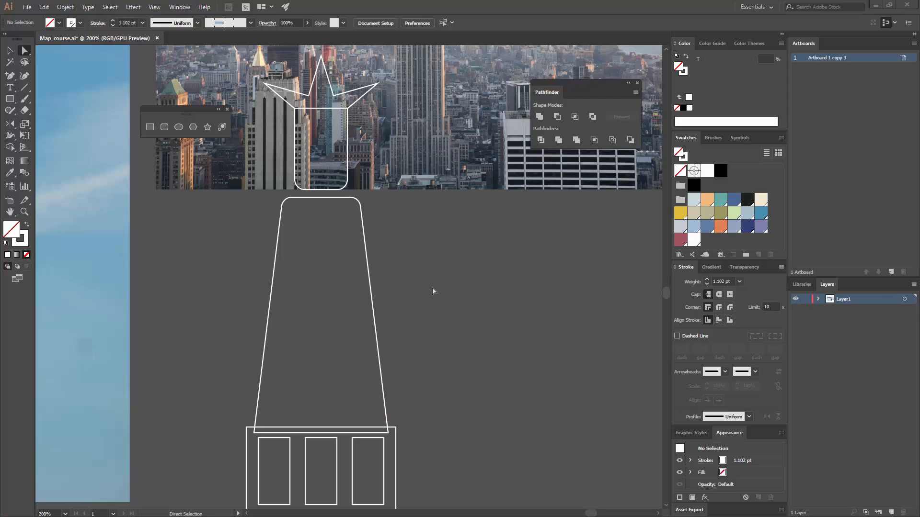
pyautogui.moveTo(323, 278); pyautogui.dragTo(441, 254)
pyautogui.moveTo(263, 293); pyautogui.dragTo(397, 365)
pyautogui.moveTo(537, 300); pyautogui.dragTo(351, 273)
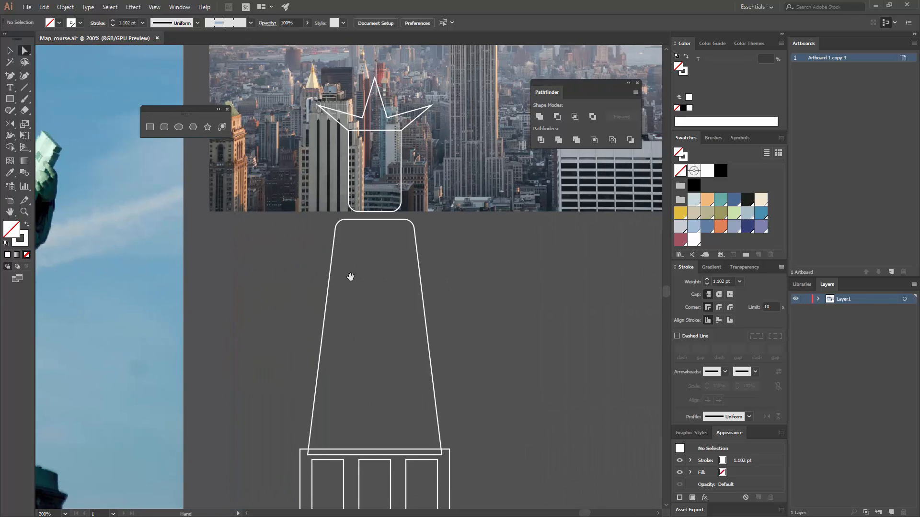
pyautogui.moveTo(472, 302); pyautogui.dragTo(365, 279)
pyautogui.moveTo(274, 333); pyautogui.dragTo(309, 266)
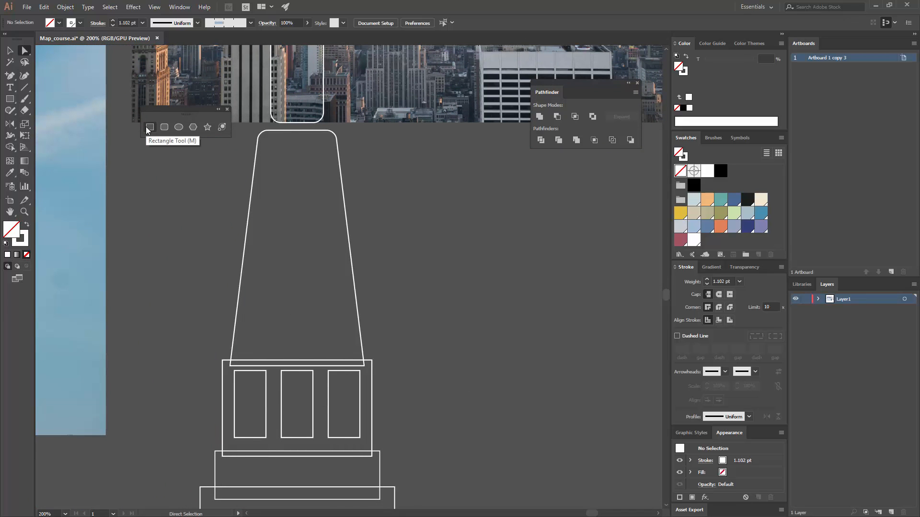
pyautogui.click(148, 129)
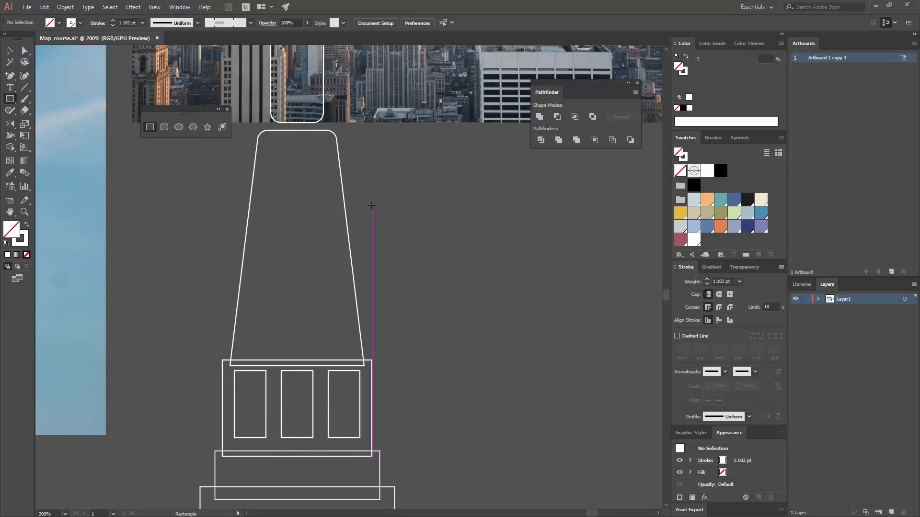
pyautogui.moveTo(372, 203); pyautogui.dragTo(417, 275)
pyautogui.moveTo(408, 228); pyautogui.dragTo(427, 250)
pyautogui.press('v')
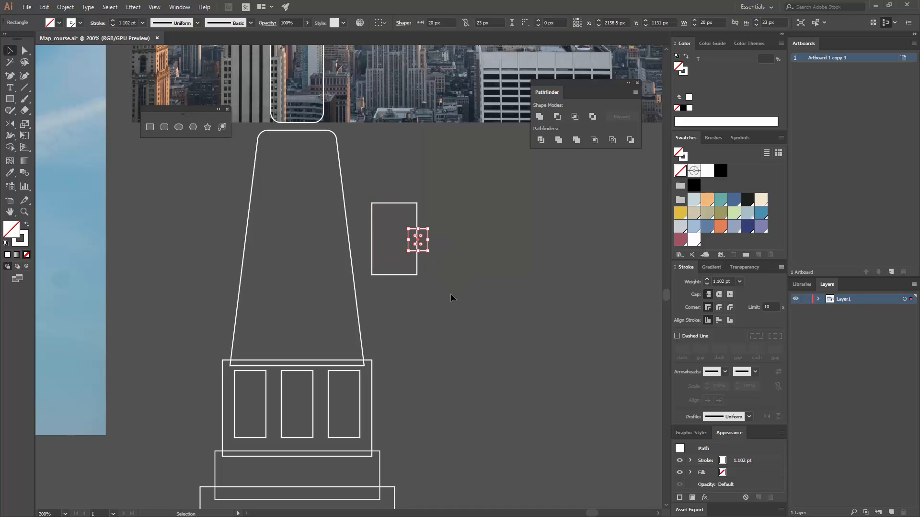
# Rotate the tablet and hand rectangles together clockwise and place them overlapping the body's right edge.
pyautogui.moveTo(450, 293); pyautogui.dragTo(402, 245)
pyautogui.moveTo(433, 200); pyautogui.dragTo(399, 235)
pyautogui.press('space')
pyautogui.moveTo(280, 201); pyautogui.dragTo(581, 301)
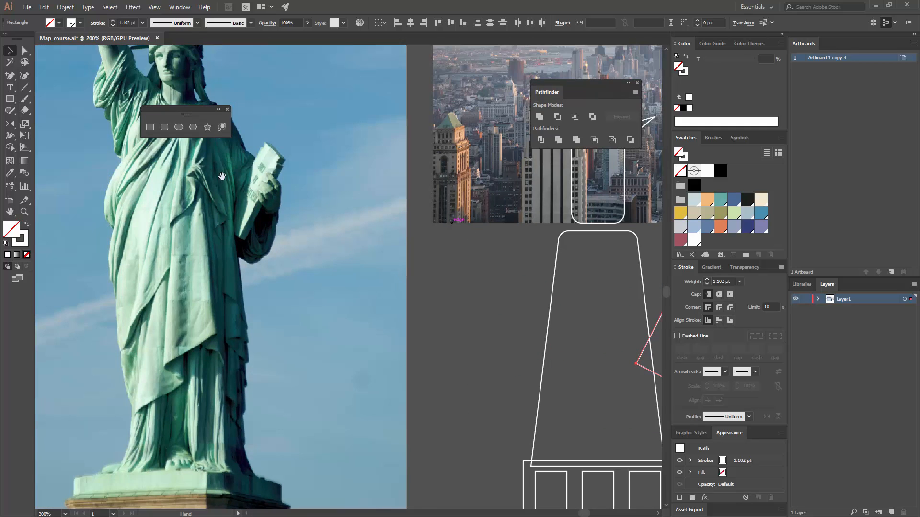
pyautogui.hotkey('ctrl', '-')
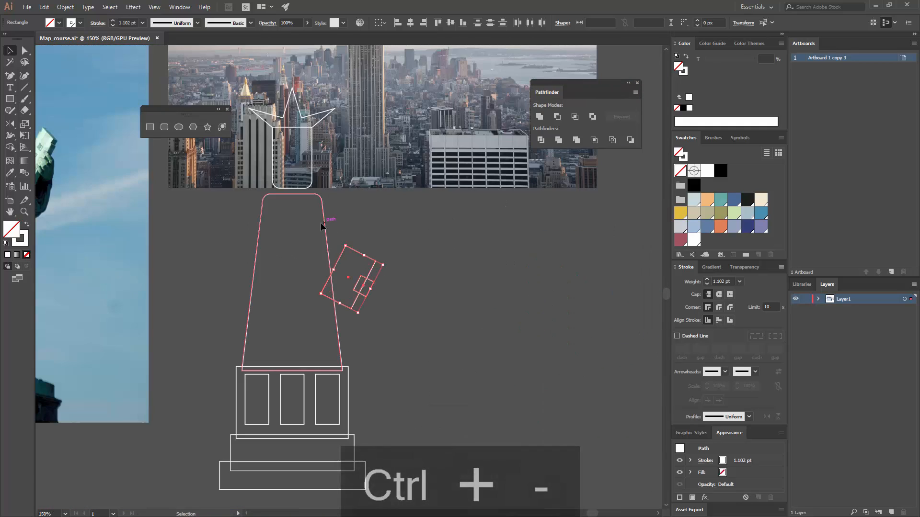
pyautogui.press('space')
pyautogui.moveTo(313, 225); pyautogui.dragTo(485, 281)
pyautogui.moveTo(382, 280); pyautogui.dragTo(392, 285)
pyautogui.click(533, 278)
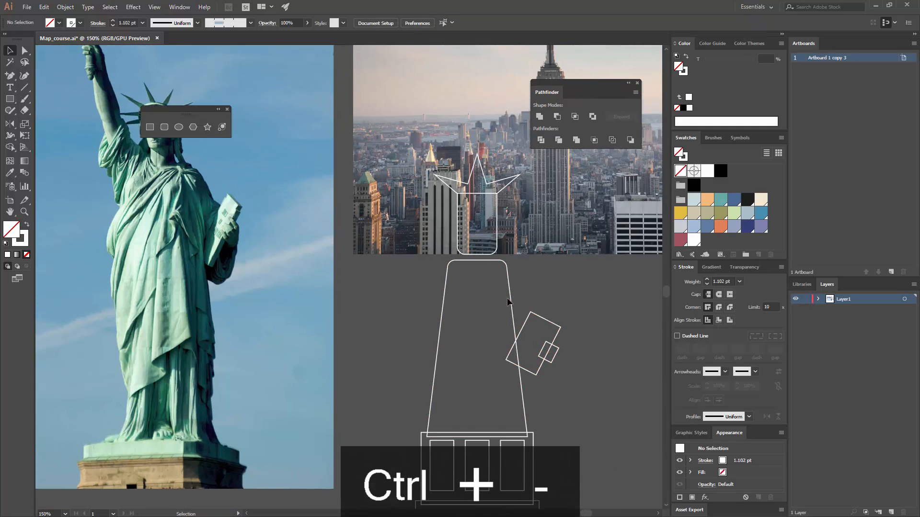
# Draw a closed four-sided arm with the Pen tool, running from inside the body's upper right to the tablet.
pyautogui.press('space')
pyautogui.moveTo(508, 302); pyautogui.dragTo(481, 303)
pyautogui.press('p')
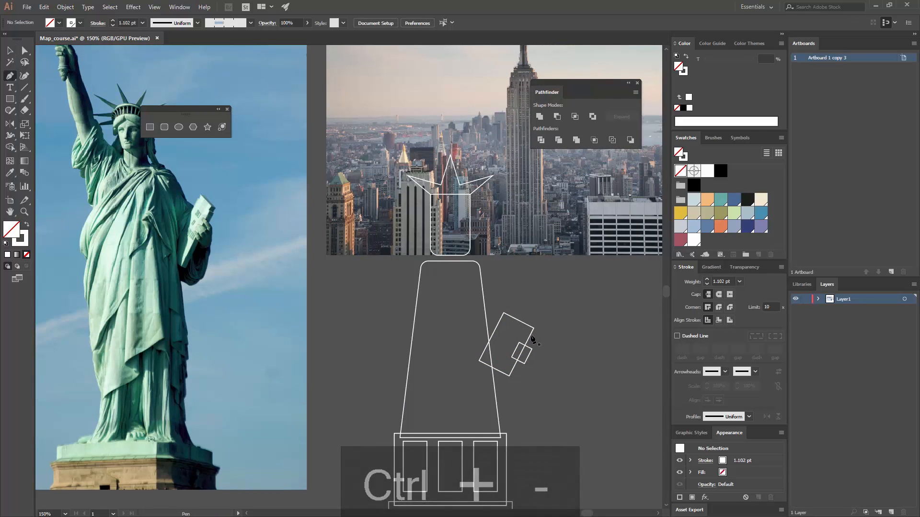
pyautogui.click(513, 340)
pyautogui.click(474, 284)
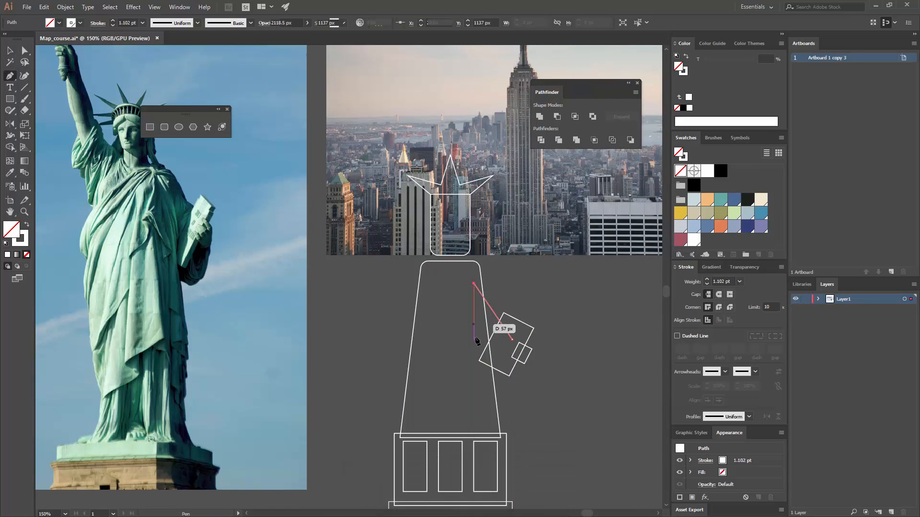
pyautogui.click(474, 346)
pyautogui.click(497, 358)
pyautogui.click(512, 340)
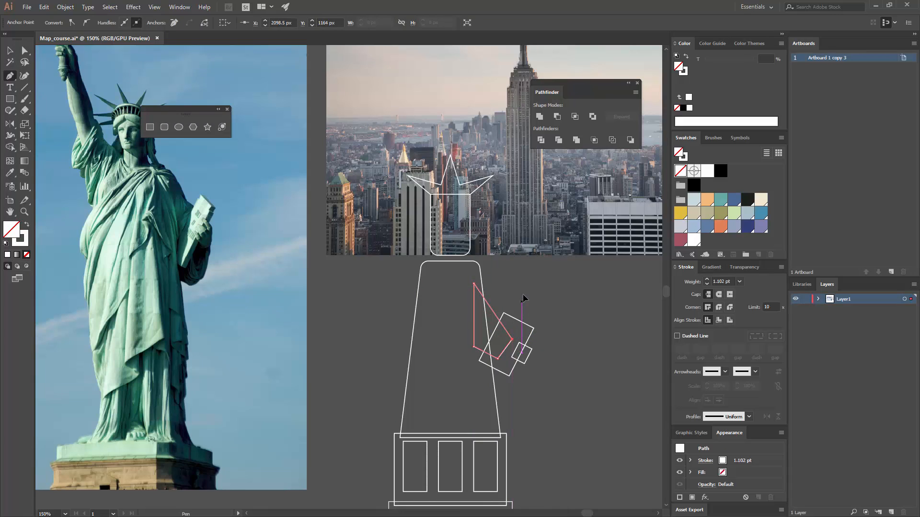
pyautogui.press('v')
pyautogui.click(533, 322)
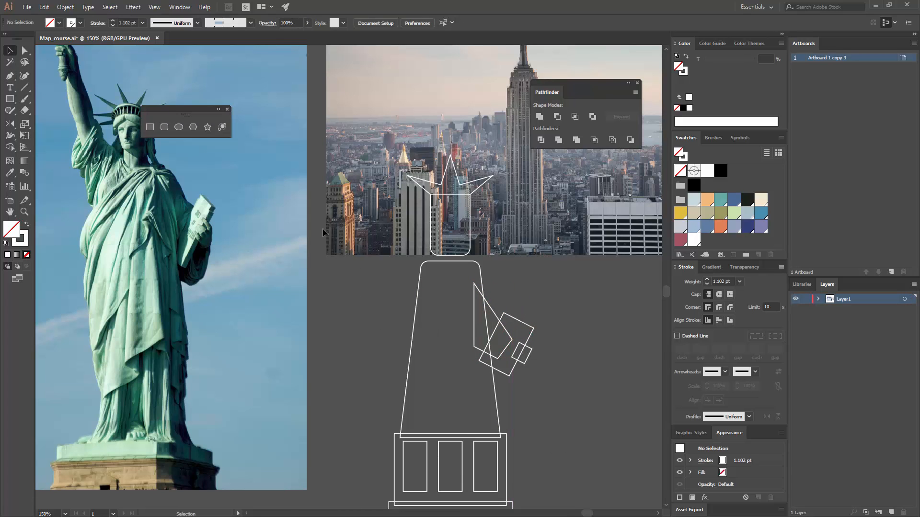
# Draw the torch left of the head with a cup rectangle, a band about 37 × 11 px and a handle about 12 × 33 px.
pyautogui.moveTo(103, 113); pyautogui.dragTo(247, 263)
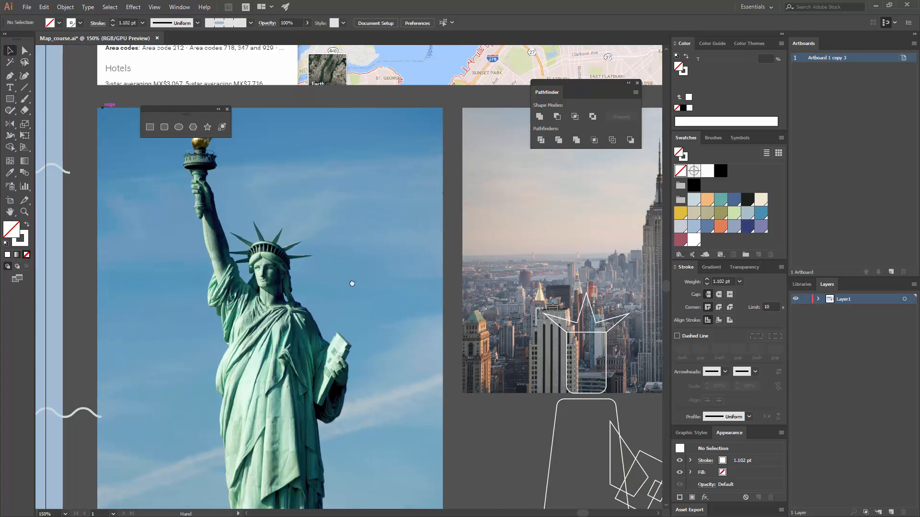
pyautogui.moveTo(352, 283); pyautogui.dragTo(375, 268)
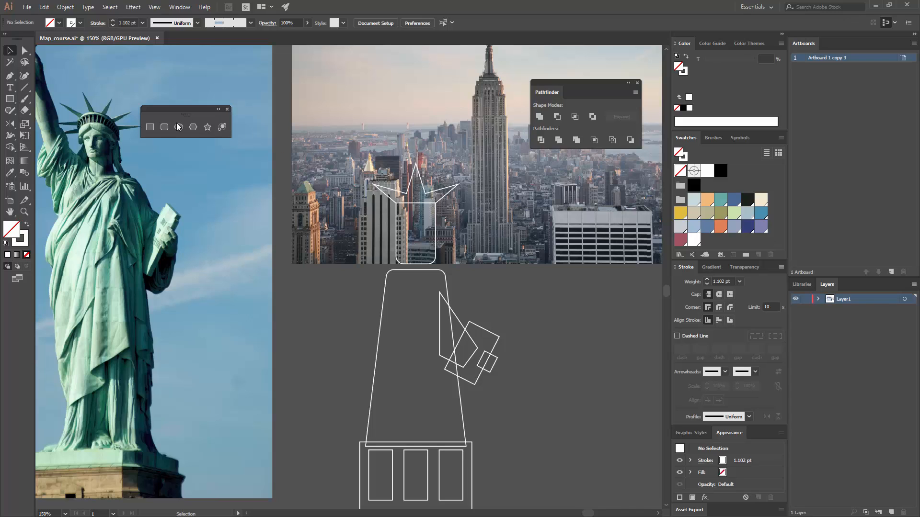
pyautogui.click(150, 127)
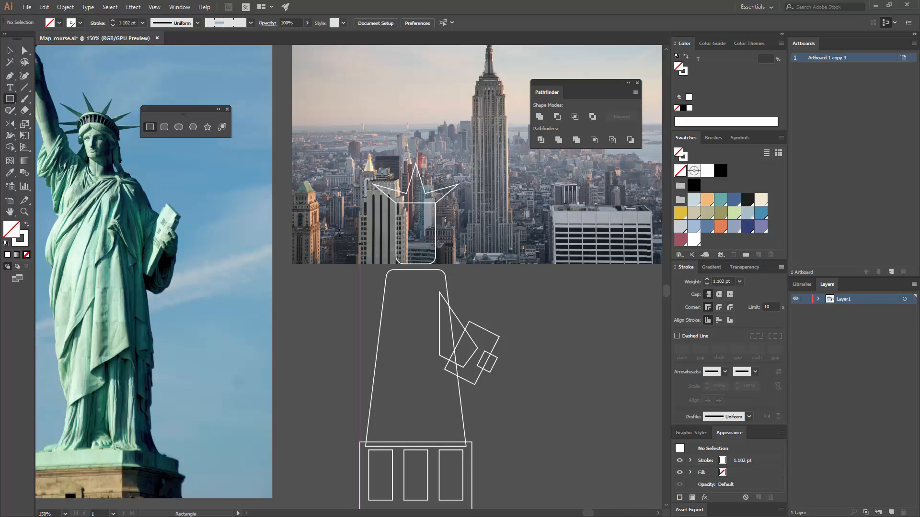
pyautogui.moveTo(321, 223); pyautogui.dragTo(347, 244)
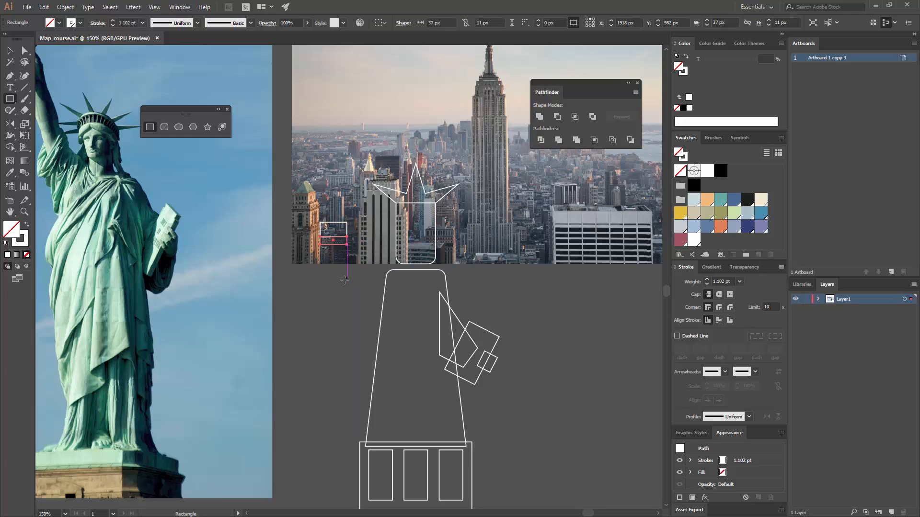
pyautogui.moveTo(329, 240); pyautogui.dragTo(358, 328)
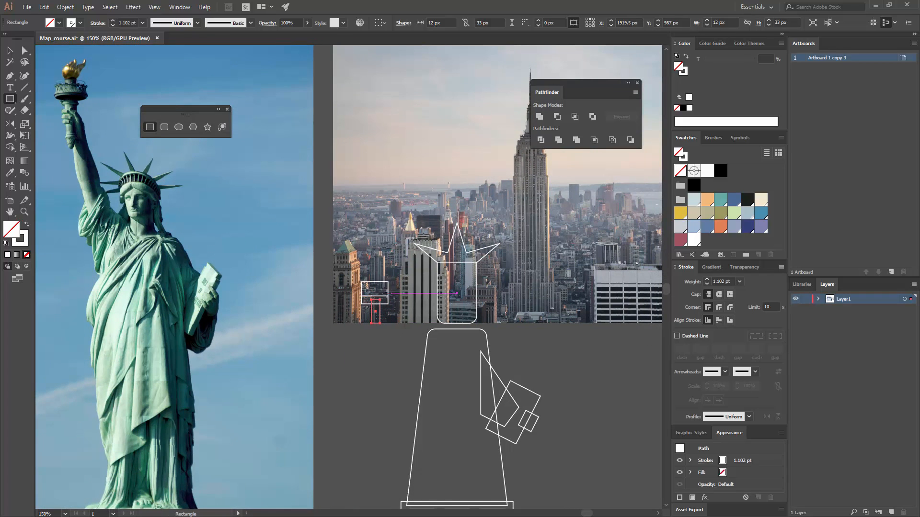
# Draw the raised arm with the Pen tool as a closed four-sided outline from the torch handle to the body's left edge.
pyautogui.moveTo(393, 301); pyautogui.dragTo(347, 261)
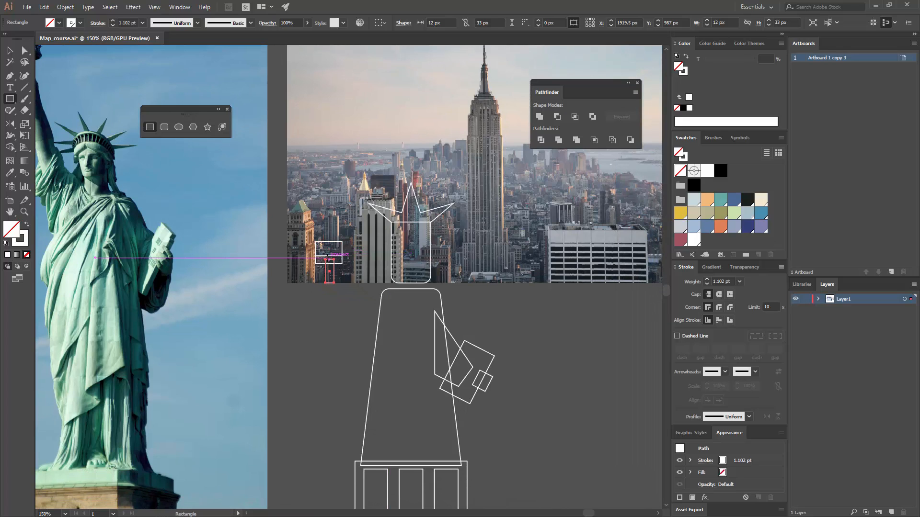
pyautogui.press('p')
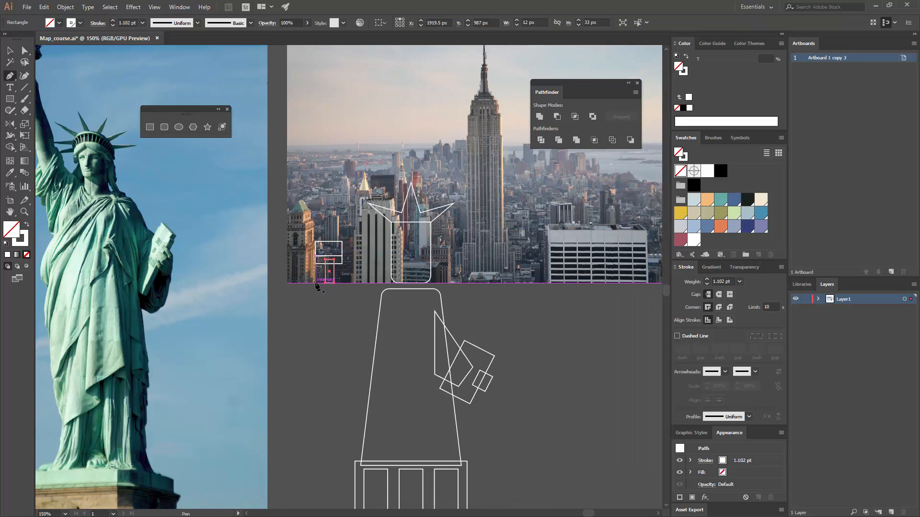
pyautogui.click(315, 283)
pyautogui.click(345, 272)
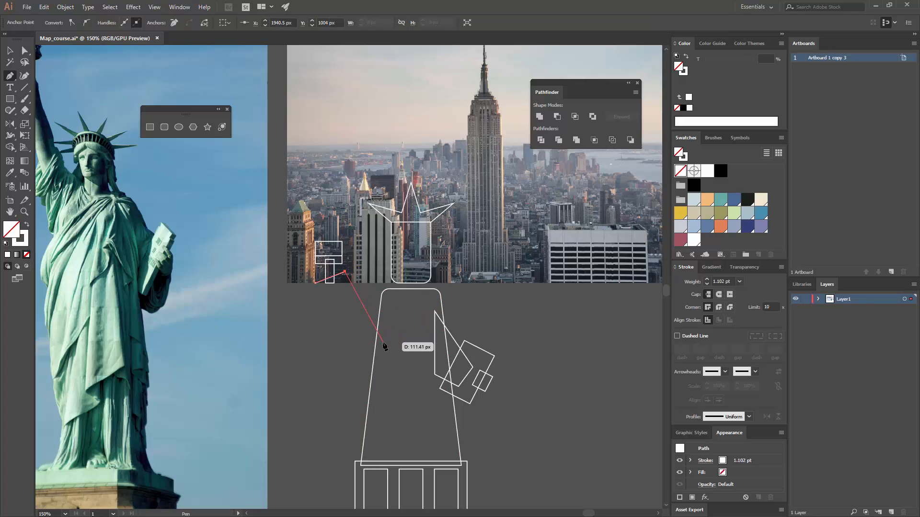
pyautogui.click(382, 342)
pyautogui.click(376, 368)
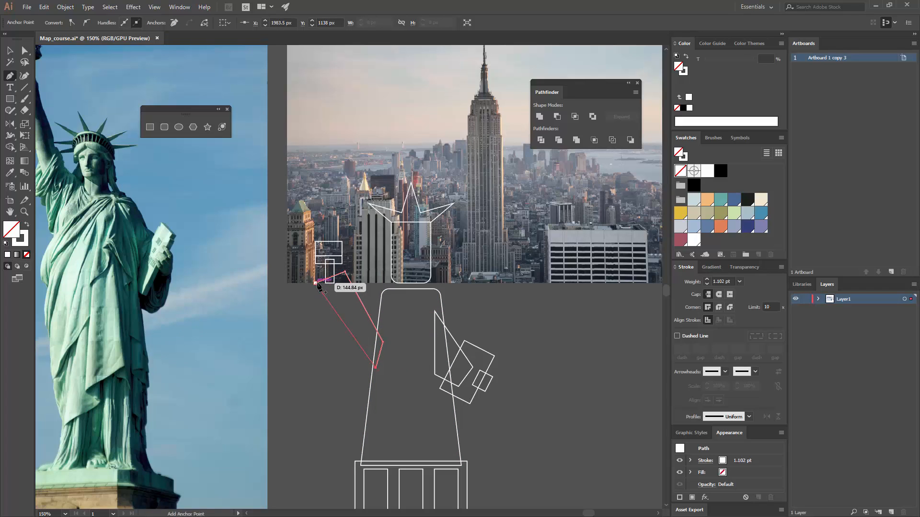
pyautogui.click(314, 283)
# Adjust the raised arm's corner points to narrow its upper end, and shift the torch rectangles slightly to sit over it.
pyautogui.press('a')
pyautogui.moveTo(316, 284); pyautogui.dragTo(343, 275)
pyautogui.moveTo(382, 344); pyautogui.dragTo(378, 369)
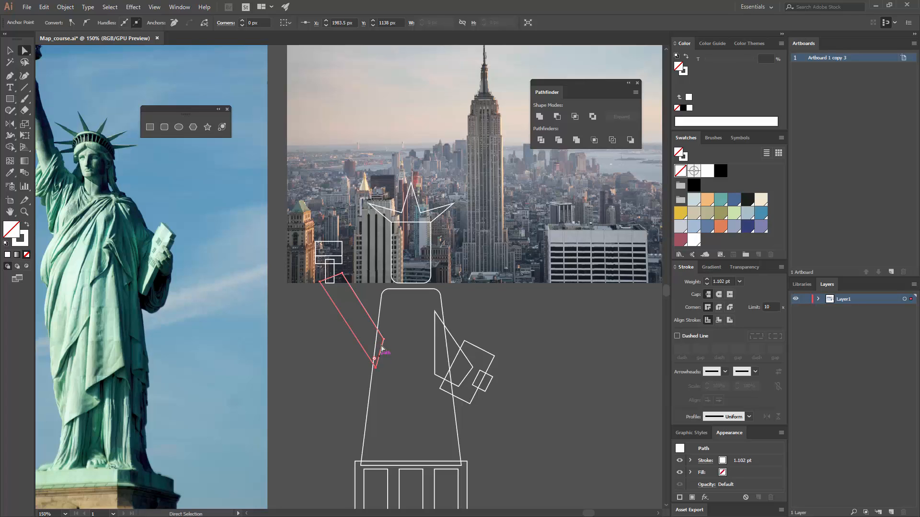
pyautogui.moveTo(320, 282); pyautogui.dragTo(340, 269)
pyautogui.click(368, 278)
pyautogui.press('v')
pyautogui.click(386, 263)
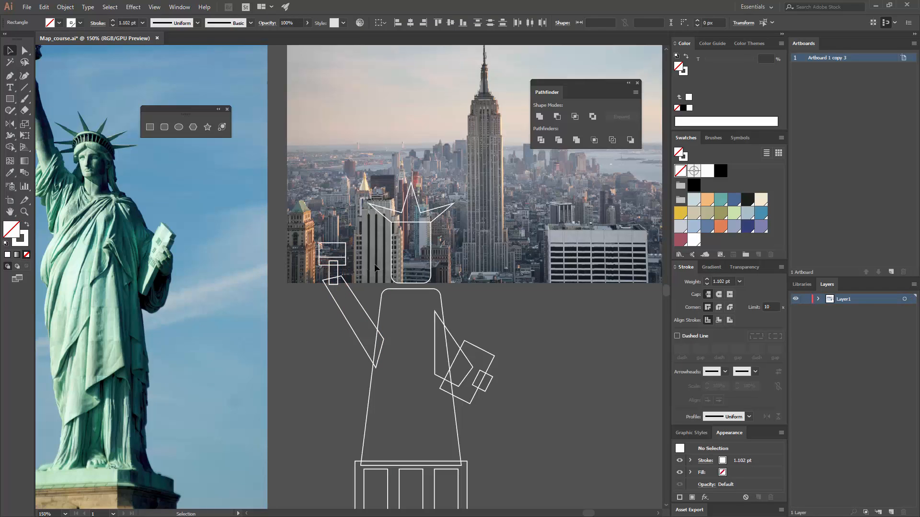
# Draw a closed, curved flame with a pointed tip above the torch cup, using the Pen tool.
pyautogui.press('space')
pyautogui.moveTo(351, 233)
pyautogui.mouseDown()
pyautogui.moveTo(353, 242)
pyautogui.moveTo(338, 244)
pyautogui.mouseUp()
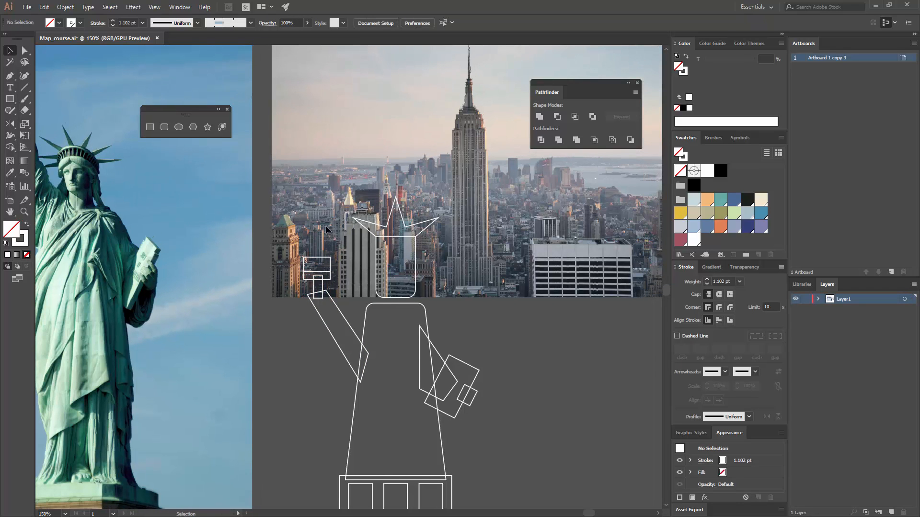
pyautogui.hotkey('ctrl', '=')
pyautogui.hotkey('ctrl', '=')
pyautogui.press('p')
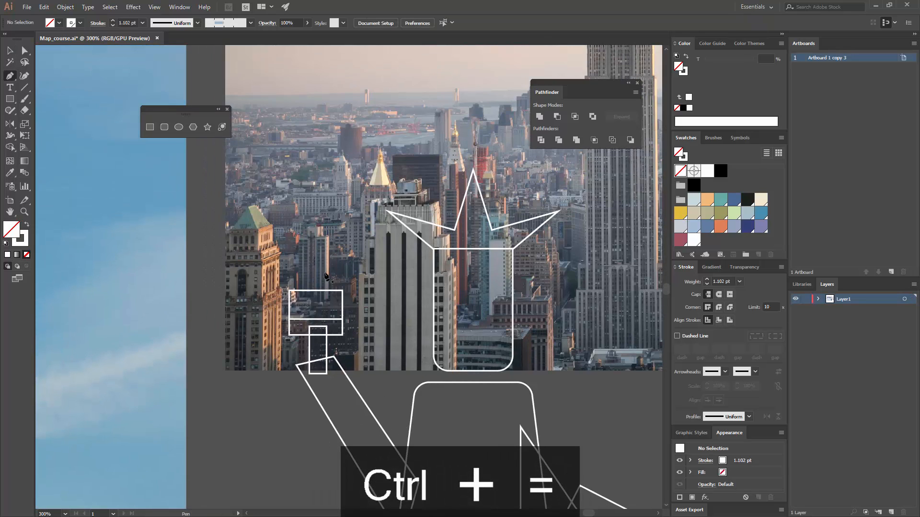
pyautogui.click(303, 298)
pyautogui.click(294, 270)
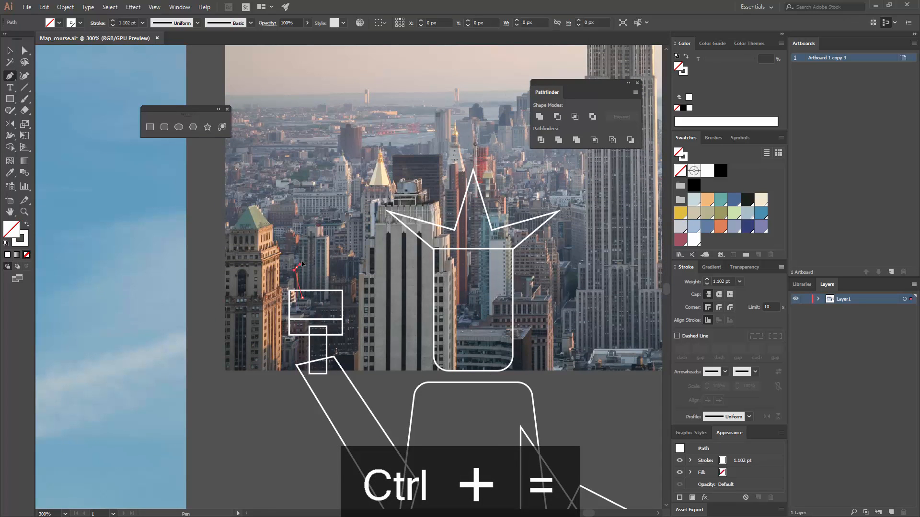
pyautogui.moveTo(306, 252); pyautogui.dragTo(309, 331)
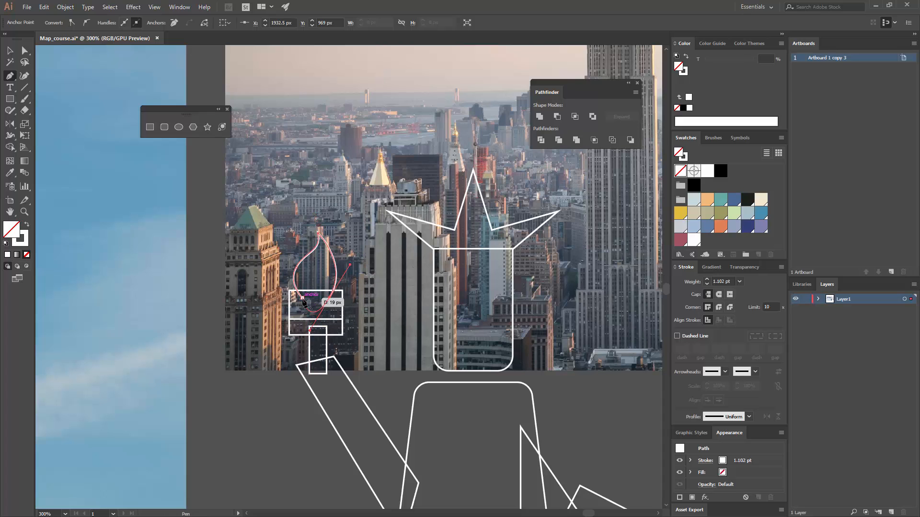
pyautogui.click(302, 298)
pyautogui.press('v')
pyautogui.hotkey('ctrl', 'shift', 'a')
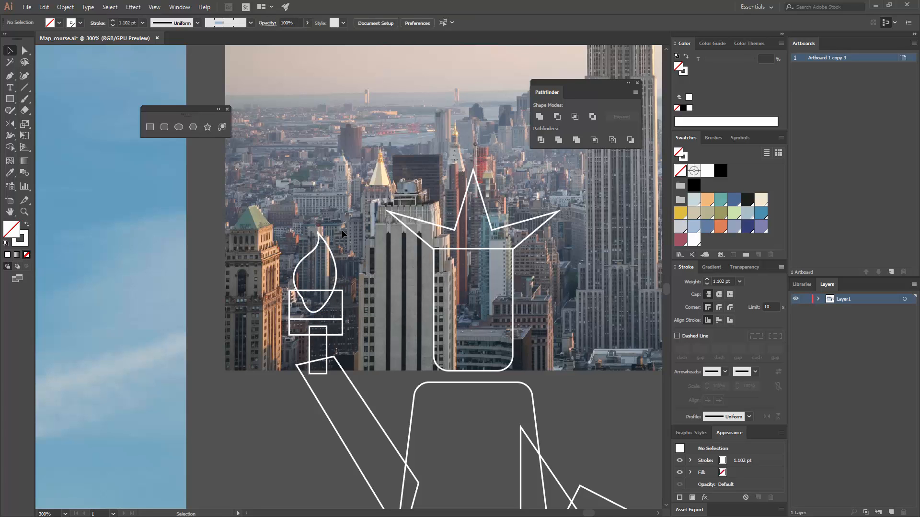
# Unite the crown and the head rectangle into one shape.
pyautogui.hotkey('ctrl', '-')
pyautogui.hotkey('ctrl', '-')
pyautogui.moveTo(468, 286); pyautogui.dragTo(393, 220)
pyautogui.click(312, 154)
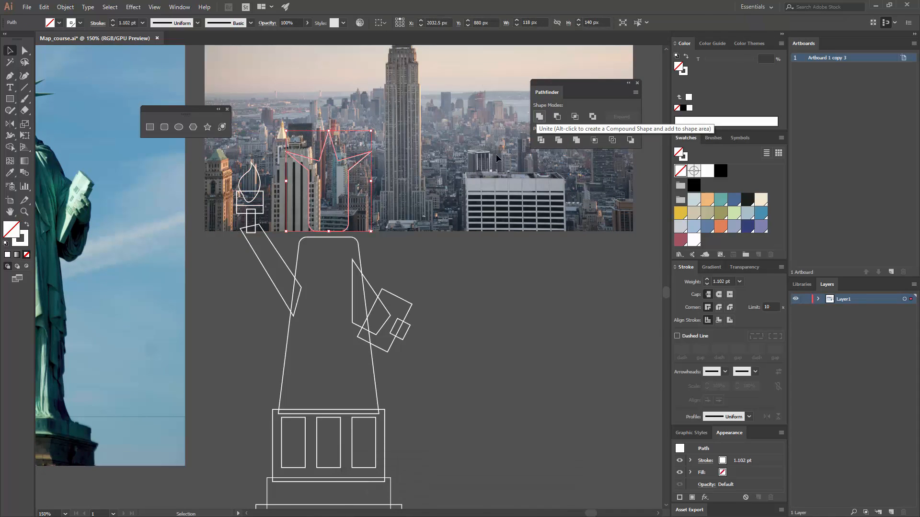
pyautogui.click(462, 246)
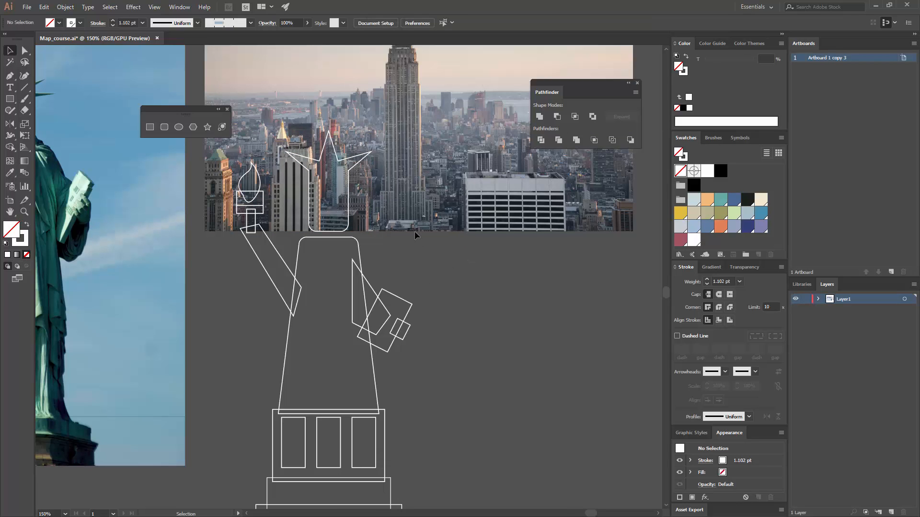
# Unite the raised arm, the torch handle and the lower torch rectangle into one shape.
pyautogui.moveTo(415, 231)
pyautogui.mouseDown()
pyautogui.moveTo(399, 199)
pyautogui.moveTo(413, 219)
pyautogui.mouseUp()
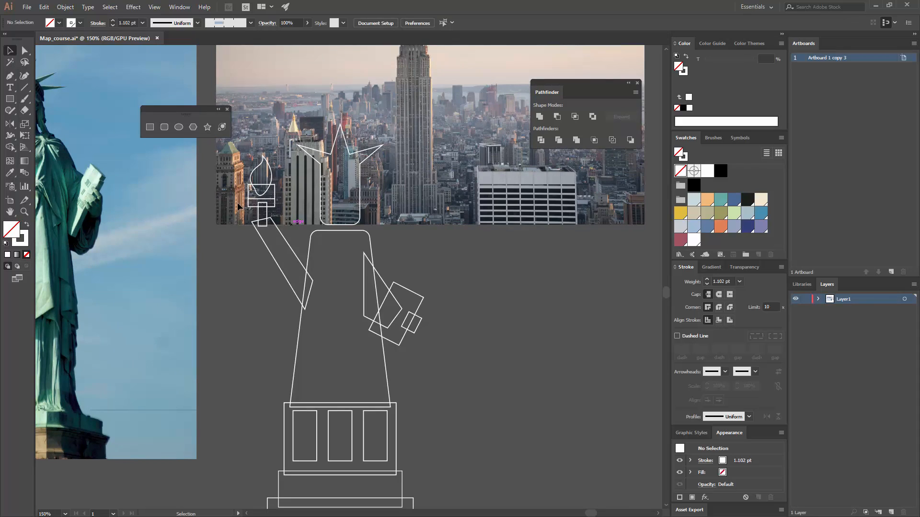
pyautogui.click(262, 213)
pyautogui.click(543, 139)
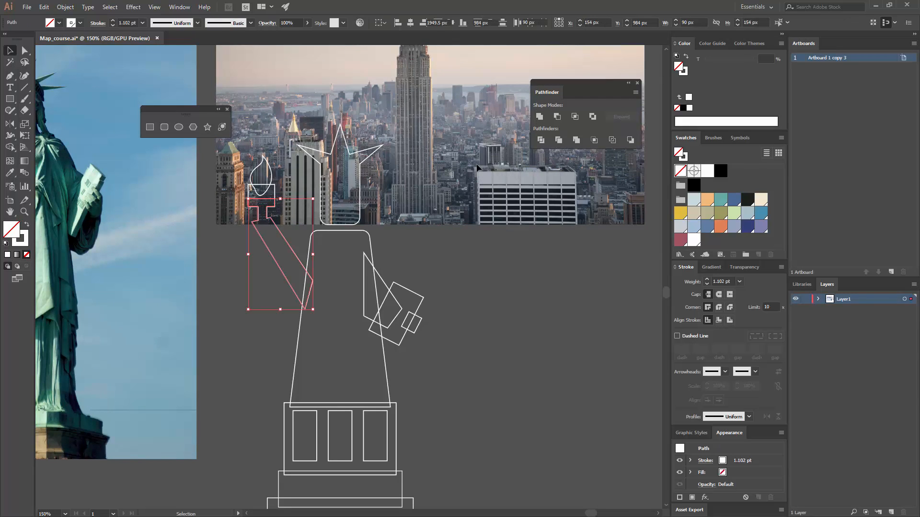
pyautogui.click(432, 205)
# Fill the flame and the raised arm with the blue swatch (R=74 G=103 B=146) and remove their stroke.
pyautogui.moveTo(448, 328); pyautogui.dragTo(435, 274)
pyautogui.moveTo(358, 176); pyautogui.dragTo(393, 257)
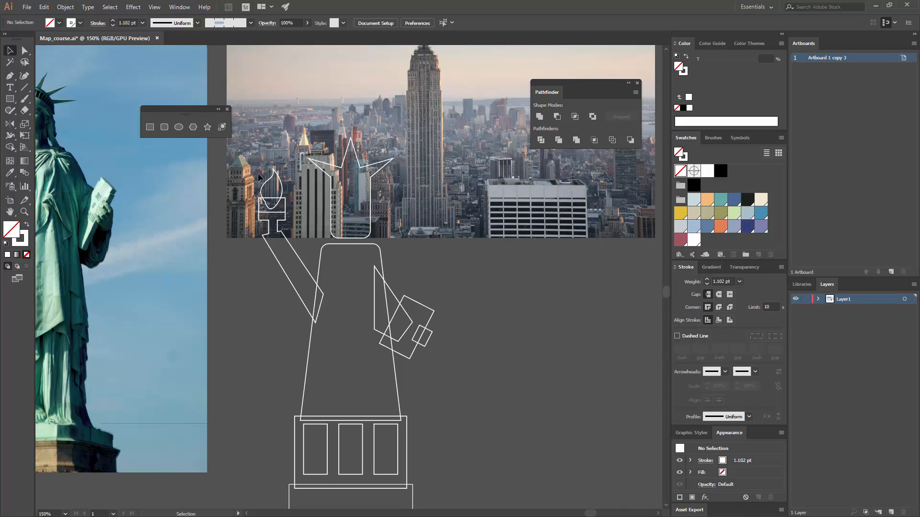
pyautogui.click(261, 179)
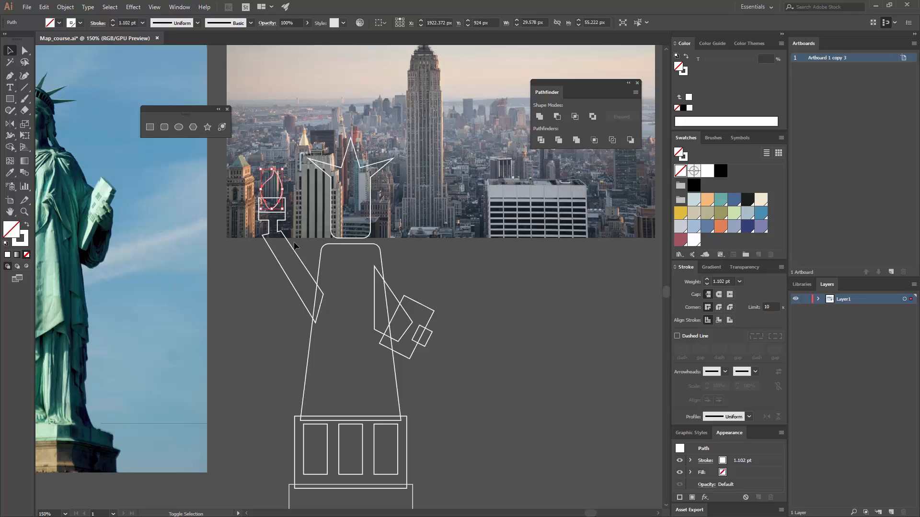
pyautogui.keyDown('shift'); pyautogui.click(295, 232); pyautogui.keyUp('shift')
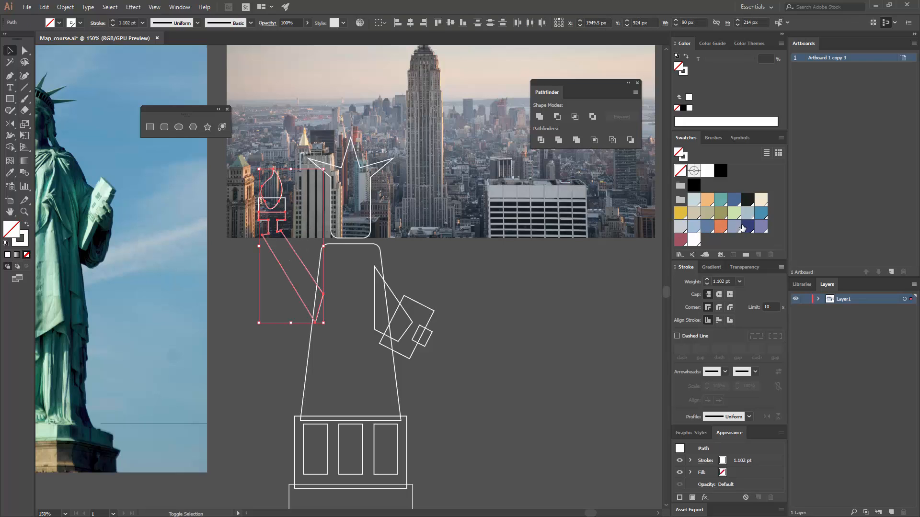
pyautogui.click(707, 226)
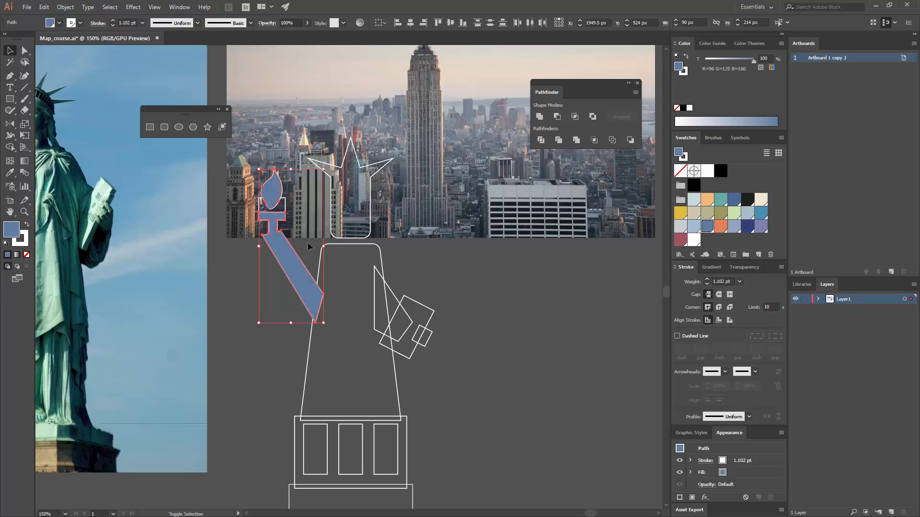
pyautogui.click(740, 205)
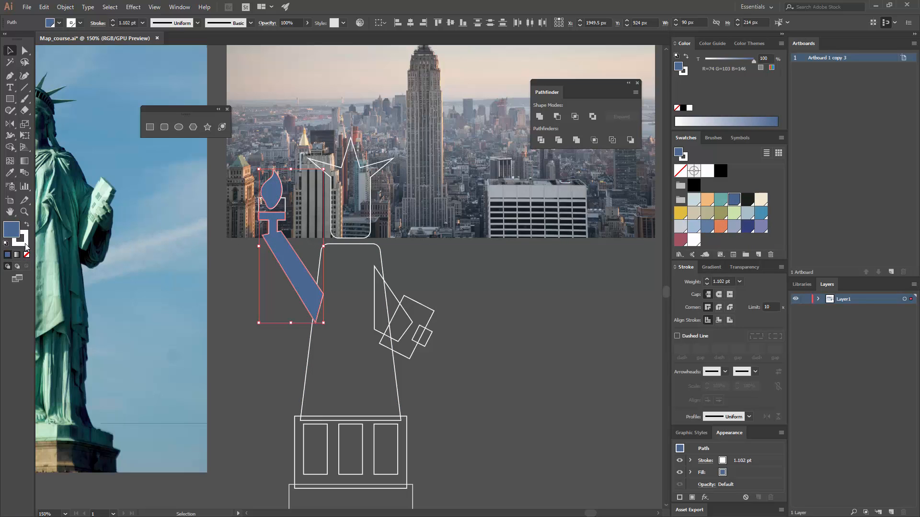
pyautogui.click(25, 244)
pyautogui.click(27, 254)
# Try to send the flame and the raised arm to the back of the stacking order.
pyautogui.hotkey('ctrl', 'shift', '[')
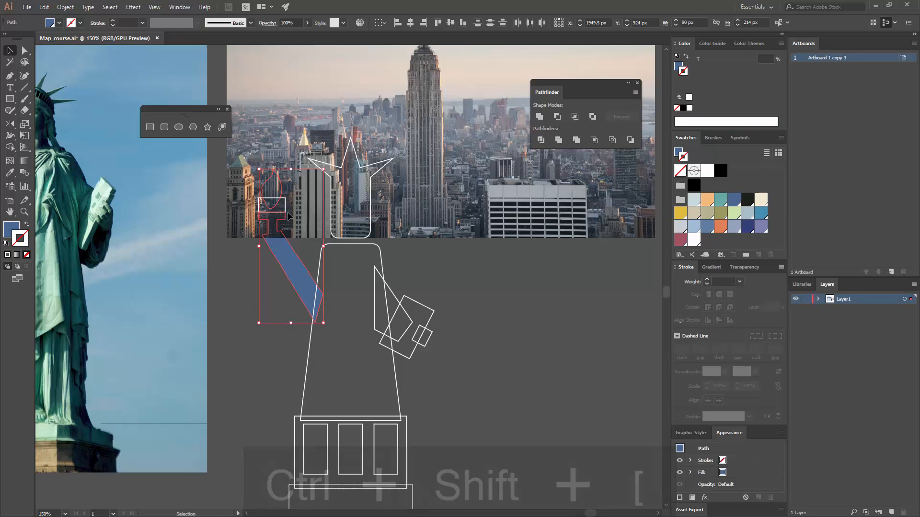
pyautogui.hotkey('ctrl', 'z')
pyautogui.rightClick(280, 242)
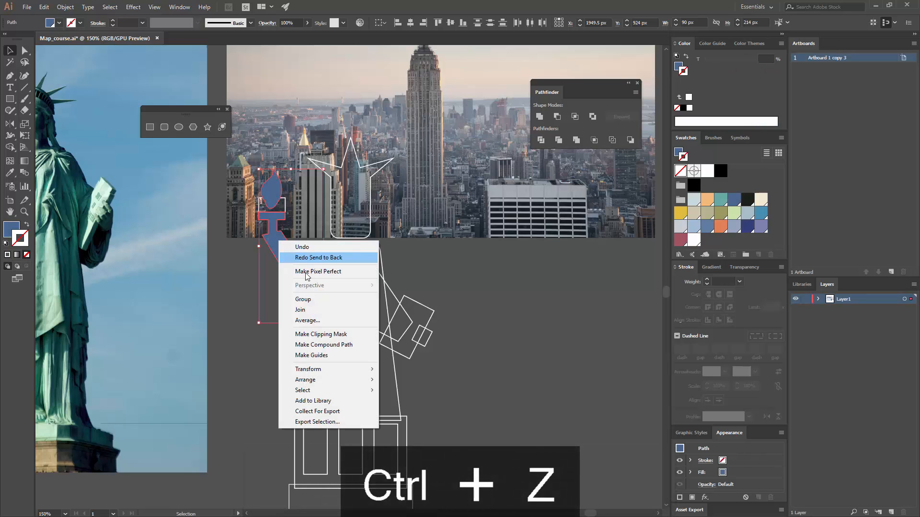
pyautogui.moveTo(321, 382)
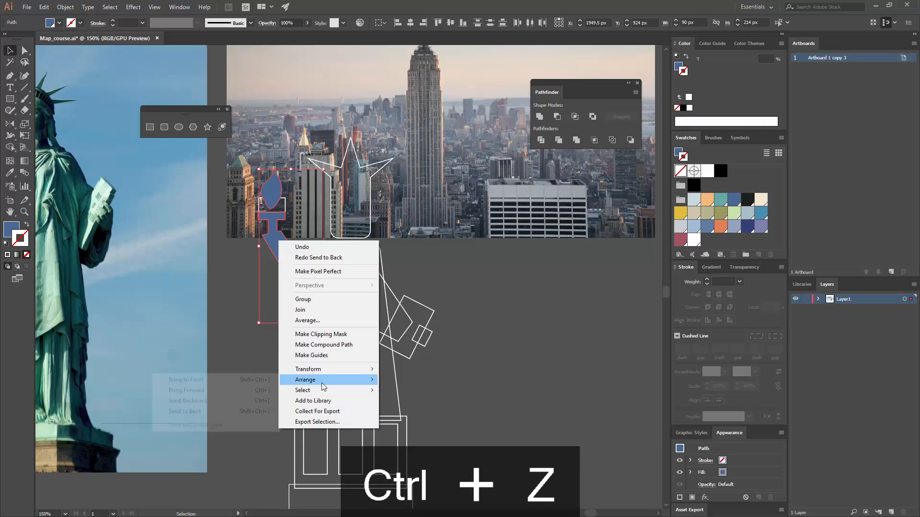
pyautogui.click(206, 413)
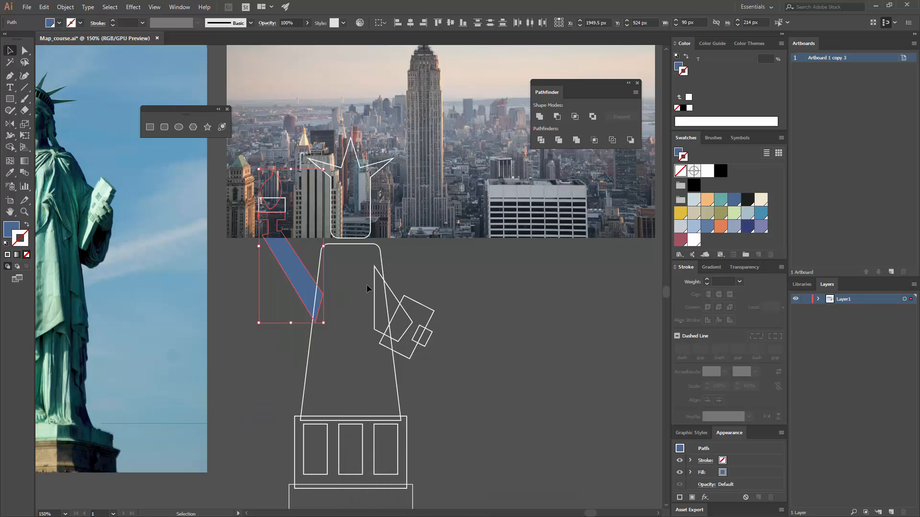
pyautogui.click(445, 223)
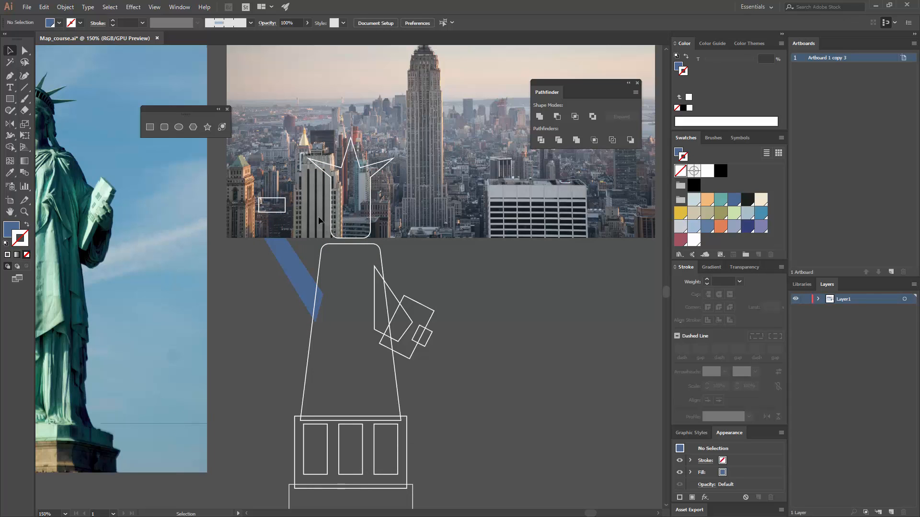
pyautogui.hotkey('ctrl', 'z')
# Move the whole statue drawing to the empty area below the map and scale it down to about 145 × 331 px.
pyautogui.hotkey('ctrl', '-')
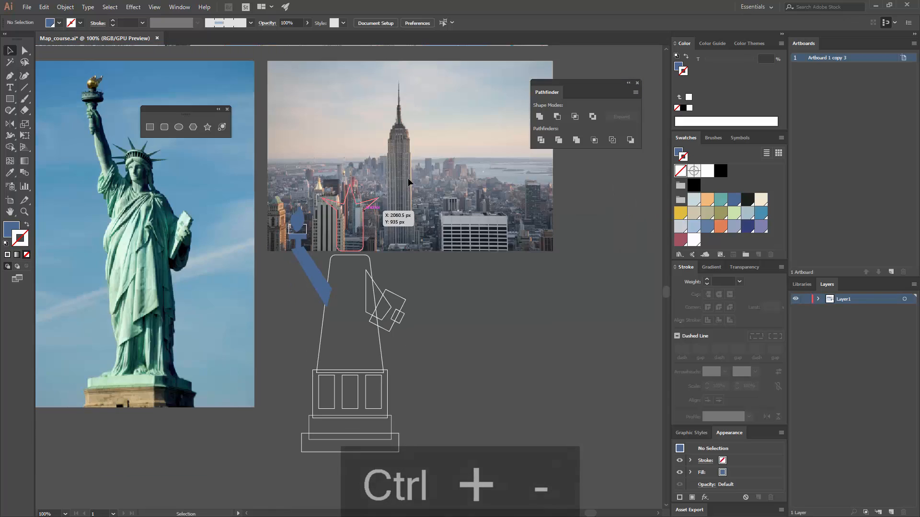
pyautogui.moveTo(321, 243); pyautogui.dragTo(344, 218)
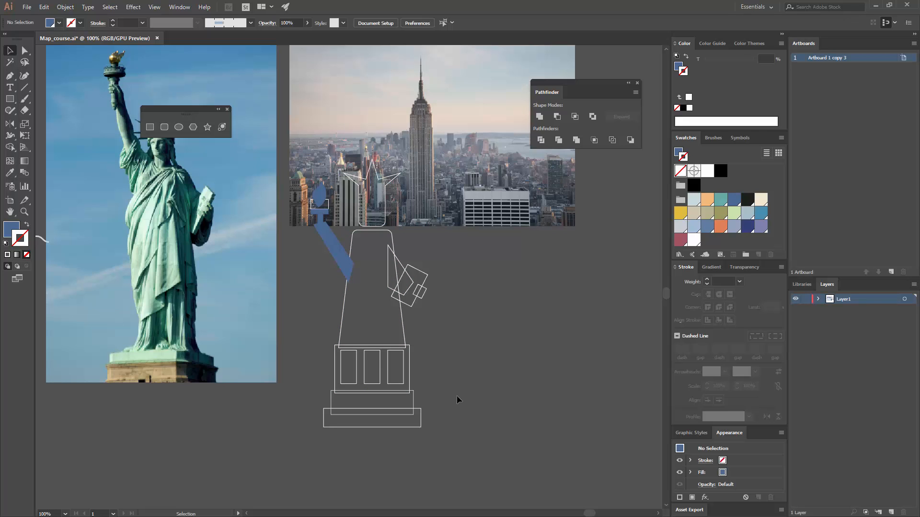
pyautogui.hotkey('ctrl', 'a')
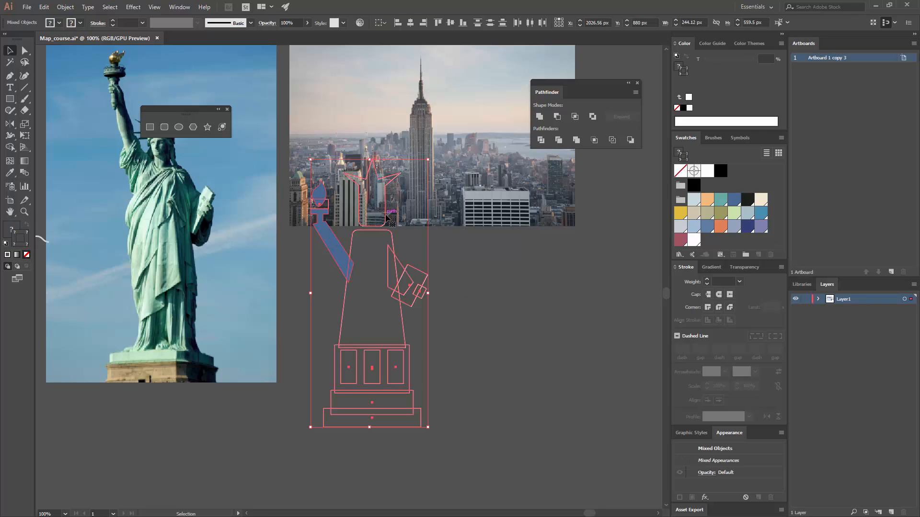
pyautogui.moveTo(387, 218)
pyautogui.mouseDown()
pyautogui.moveTo(158, 265)
pyautogui.moveTo(495, 213)
pyautogui.moveTo(230, 357)
pyautogui.moveTo(396, 253)
pyautogui.moveTo(246, 372)
pyautogui.mouseUp()
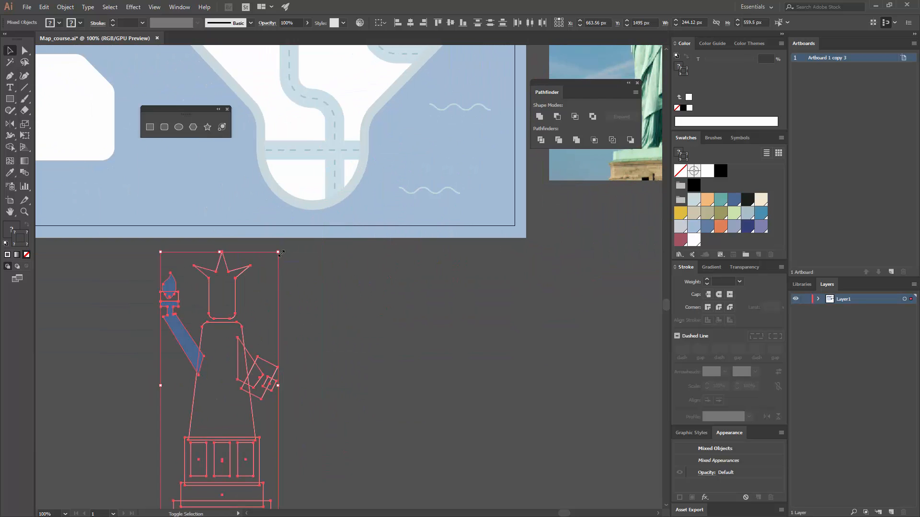
pyautogui.moveTo(280, 253)
pyautogui.mouseDown()
pyautogui.moveTo(212, 371)
pyautogui.moveTo(232, 335)
pyautogui.moveTo(230, 361)
pyautogui.mouseUp()
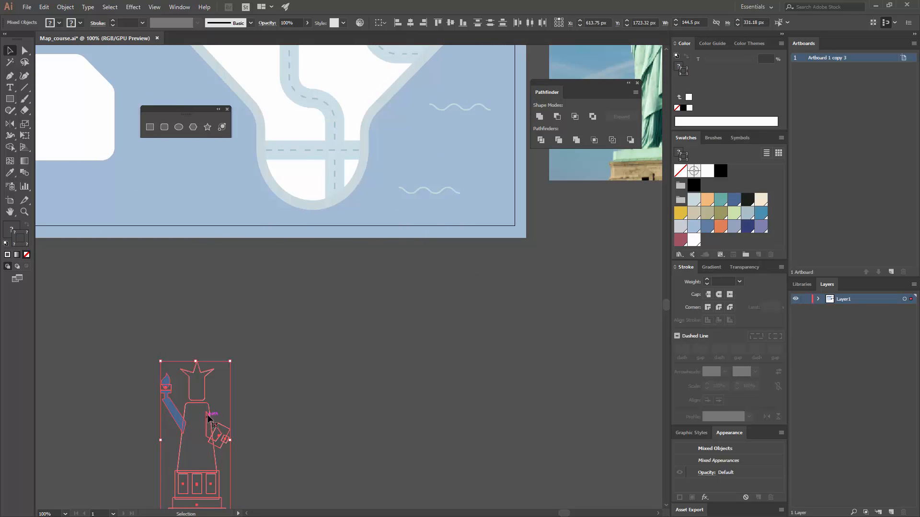
pyautogui.moveTo(207, 416); pyautogui.dragTo(228, 360)
pyautogui.click(266, 335)
pyautogui.moveTo(274, 320); pyautogui.dragTo(346, 233)
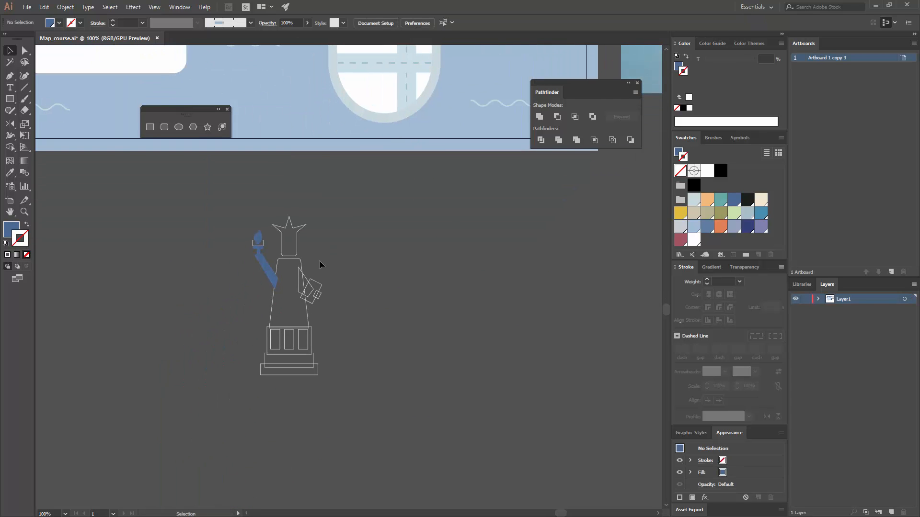
# Fill the upper torch rectangle with teal (R=103 G=173 B=169) without a stroke, and send the flame to the back.
pyautogui.hotkey('ctrl', '=')
pyautogui.click(168, 209)
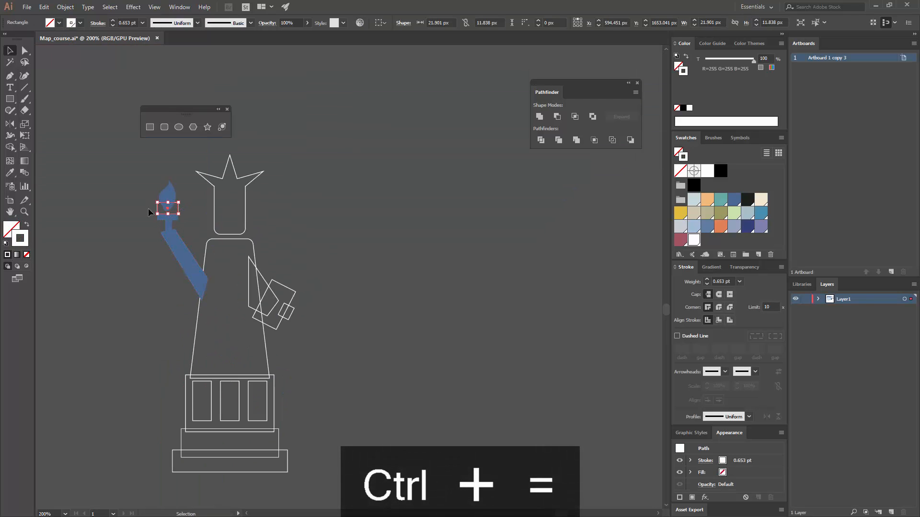
pyautogui.click(722, 204)
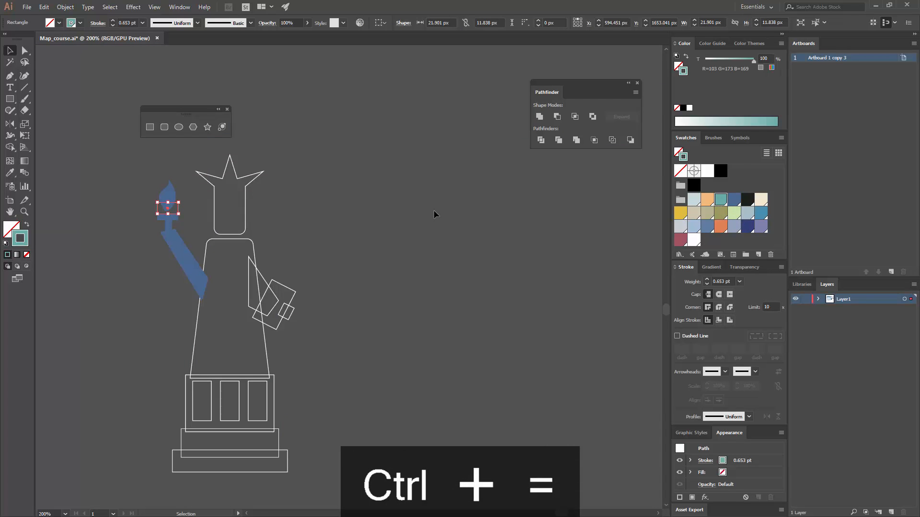
pyautogui.hotkey('shift', 'x')
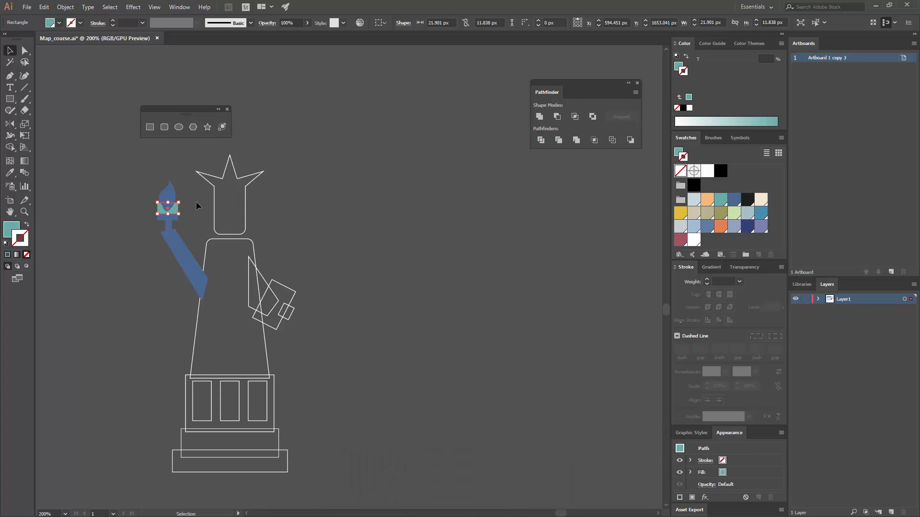
pyautogui.click(177, 196)
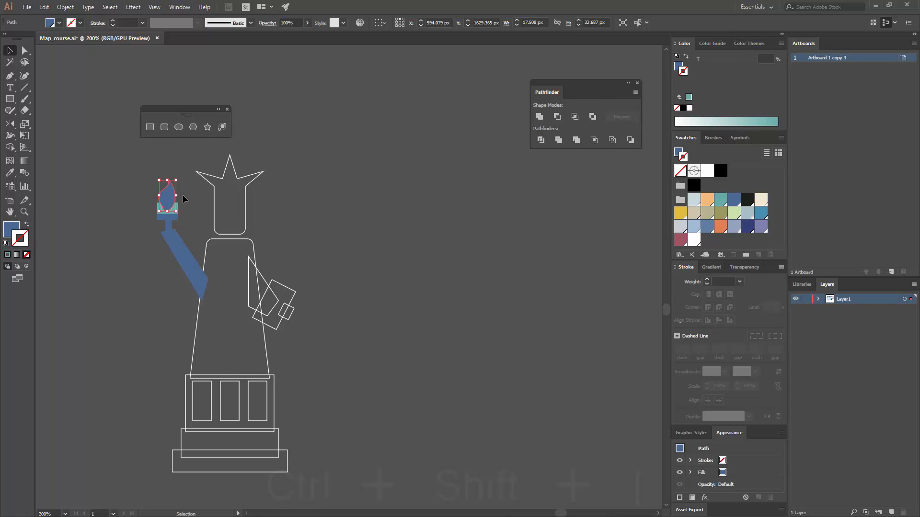
pyautogui.hotkey('ctrl', 'shift', '[')
pyautogui.click(286, 205)
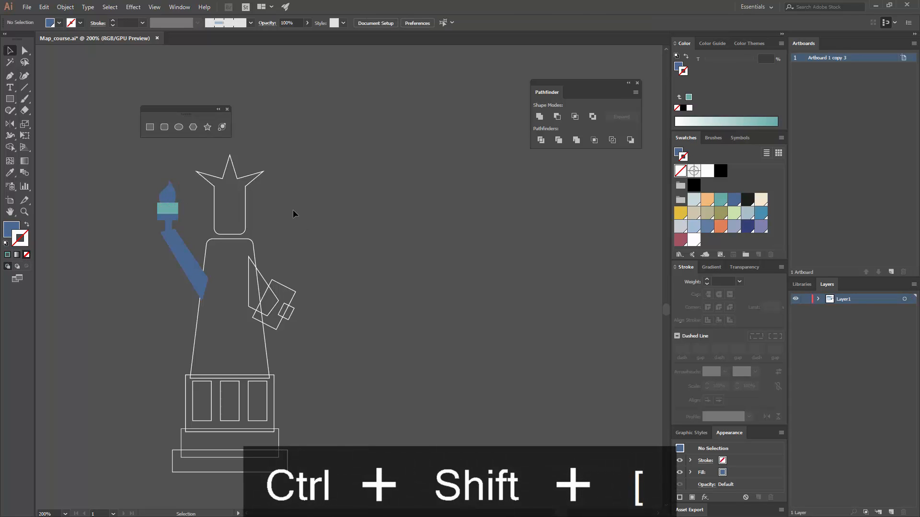
# Apply the torch rectangle's teal fill to the crowned head and the body with the Eyedropper.
pyautogui.click(244, 192)
pyautogui.click(10, 172)
pyautogui.click(167, 209)
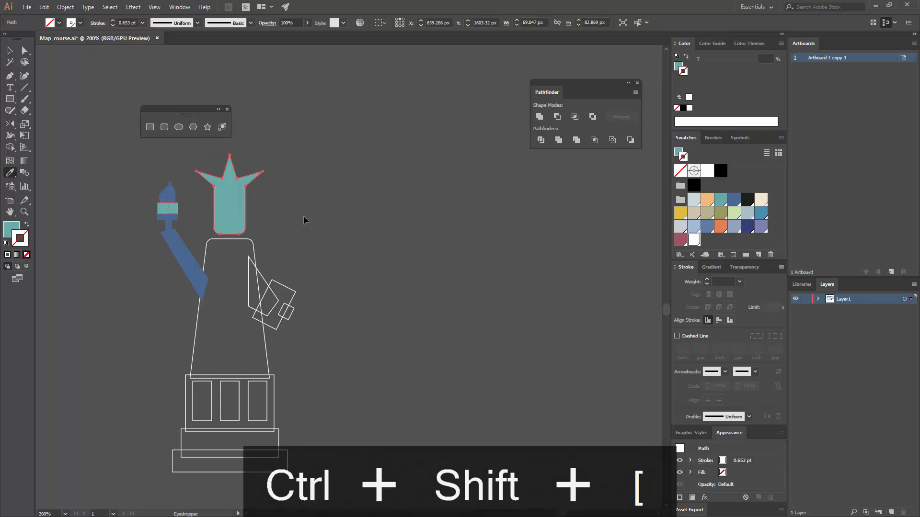
pyautogui.keyDown('ctrl'); pyautogui.click(255, 259); pyautogui.keyUp('ctrl')
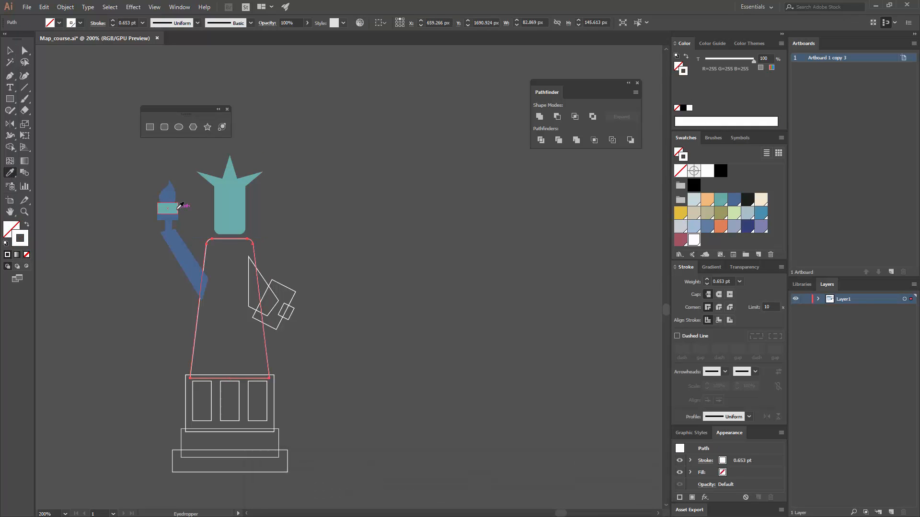
pyautogui.click(180, 206)
pyautogui.press('v')
pyautogui.click(279, 210)
# Nudge the raised arm two increments to the right and send it behind the body.
pyautogui.click(194, 255)
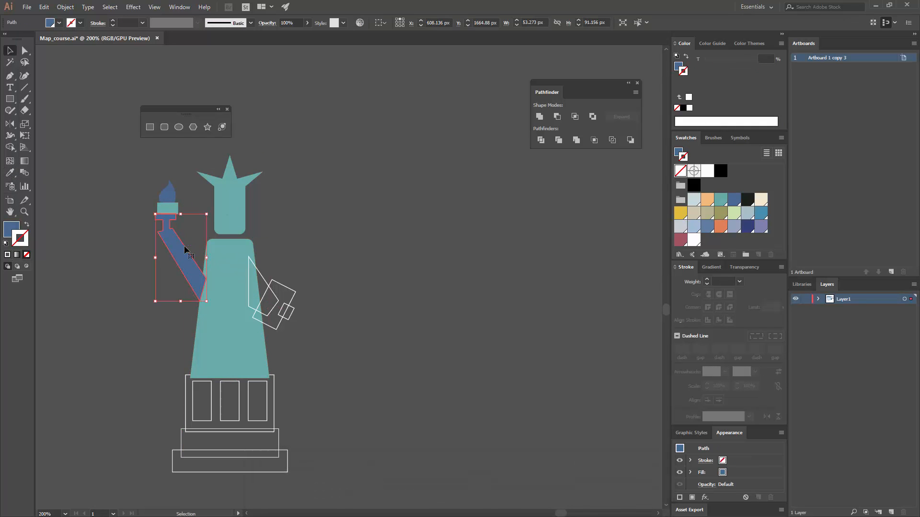
pyautogui.press('Right')
pyautogui.press('Right')
pyautogui.hotkey('ctrl', 'shift', '[')
pyautogui.click(262, 239)
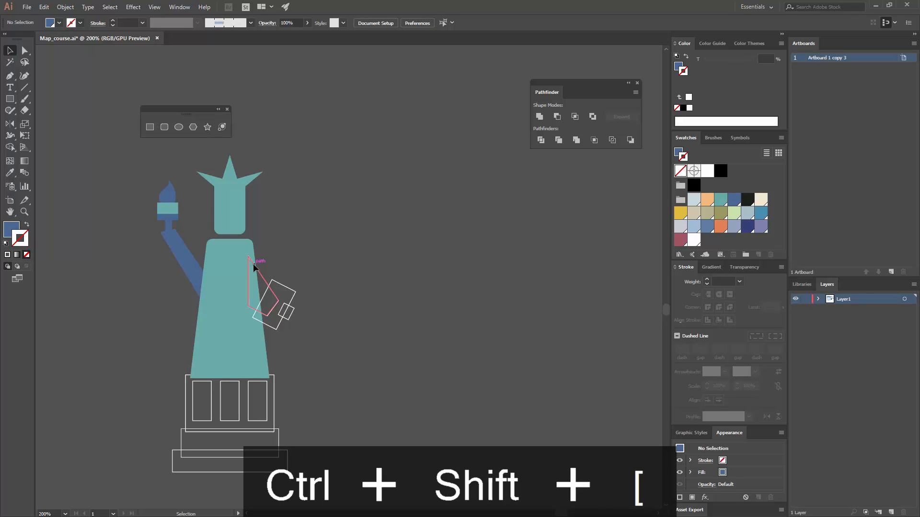
# Copy the raised arm's blue fill to the bent arm with the Eyedropper and place the bent arm behind the body.
pyautogui.click(253, 264)
pyautogui.click(9, 173)
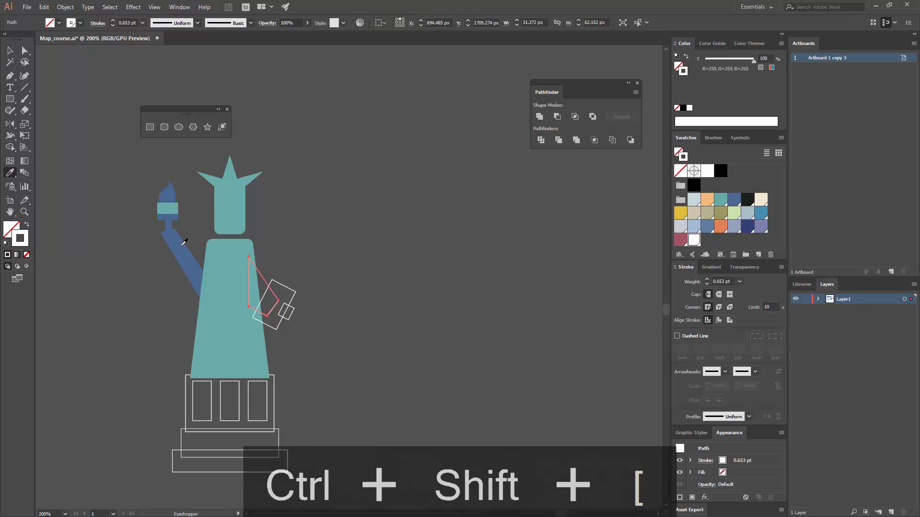
pyautogui.click(182, 248)
pyautogui.press('v')
pyautogui.click(310, 240)
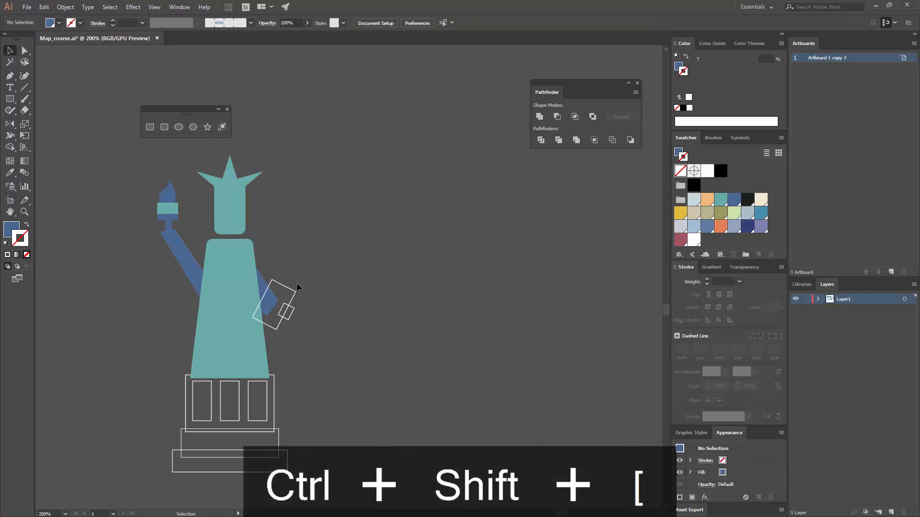
# Fill the tablet with dark blue (R=49 G=63 B=118) without a stroke, and send it to the back with the bent arm.
pyautogui.click(289, 291)
pyautogui.press('x')
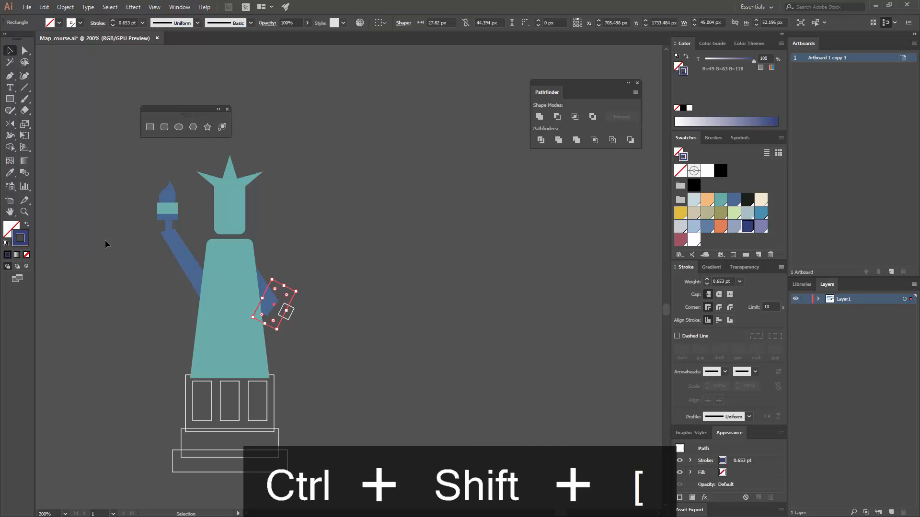
pyautogui.click(27, 224)
pyautogui.keyDown('shift'); pyautogui.click(267, 282); pyautogui.keyUp('shift')
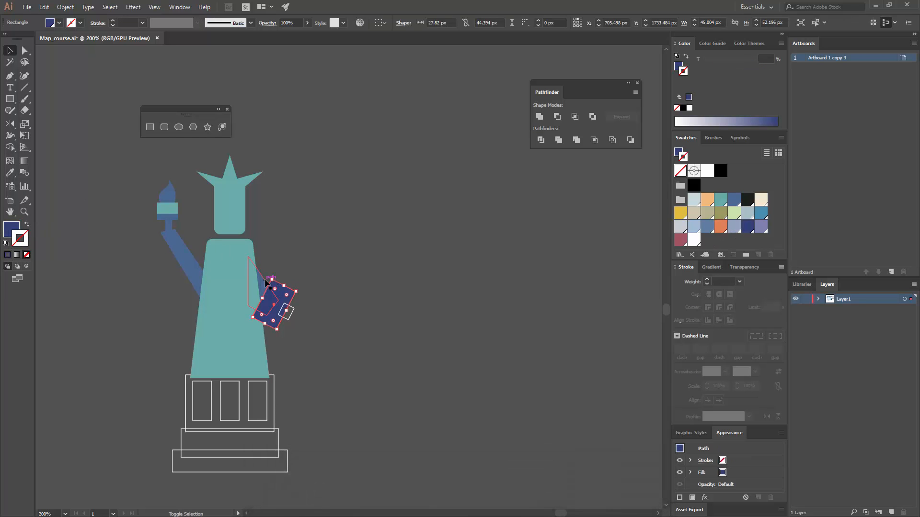
pyautogui.hotkey('ctrl', 'shift', '[')
pyautogui.click(332, 236)
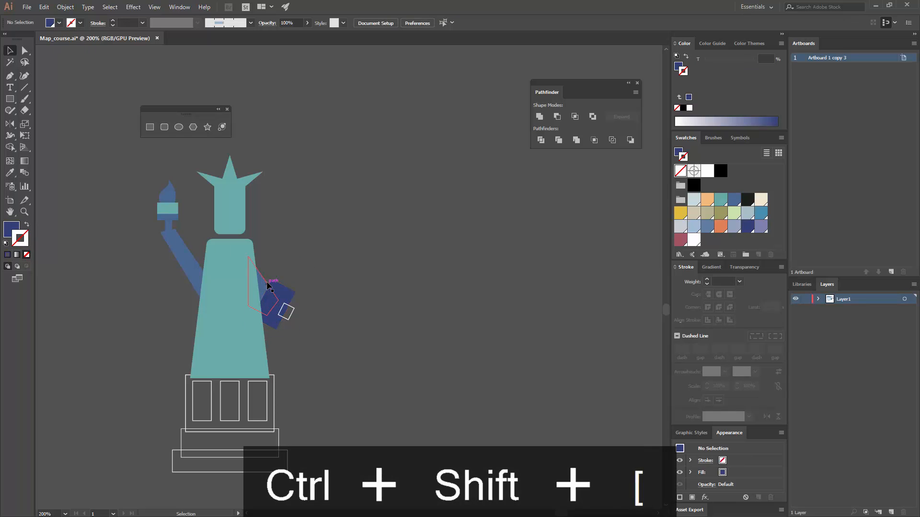
# Recolour the bent arm with the tablet's dark blue and the tablet with the raised arm's blue, using the Eyedropper.
pyautogui.click(268, 285)
pyautogui.click(292, 291)
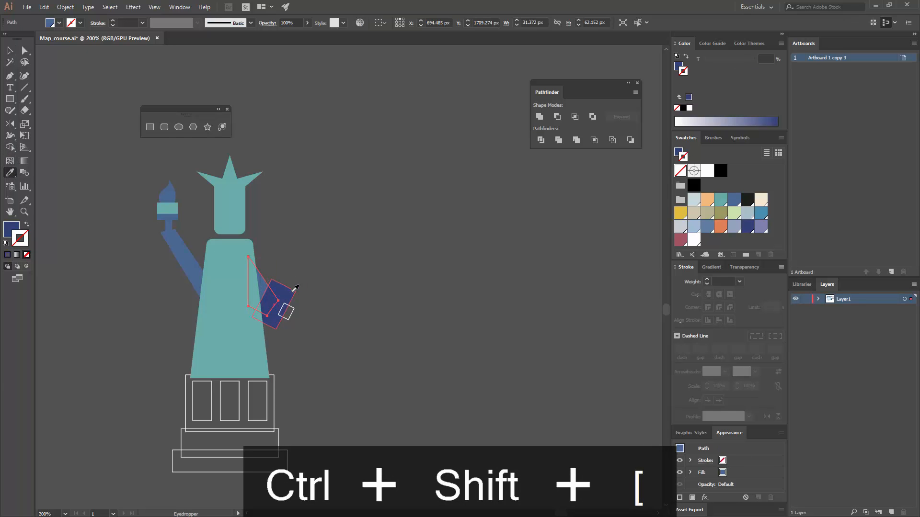
pyautogui.press('v')
pyautogui.click(305, 278)
pyautogui.click(272, 289)
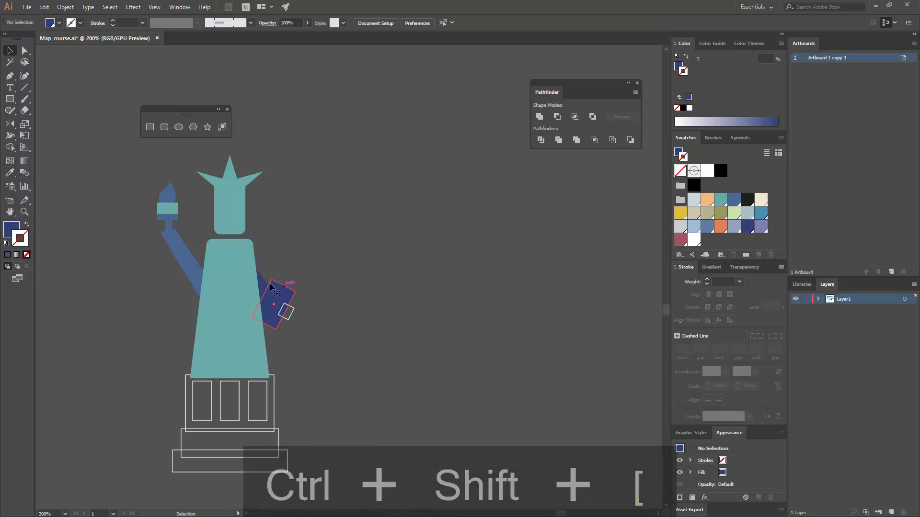
pyautogui.click(10, 173)
pyautogui.click(180, 252)
pyautogui.press('v')
pyautogui.click(263, 240)
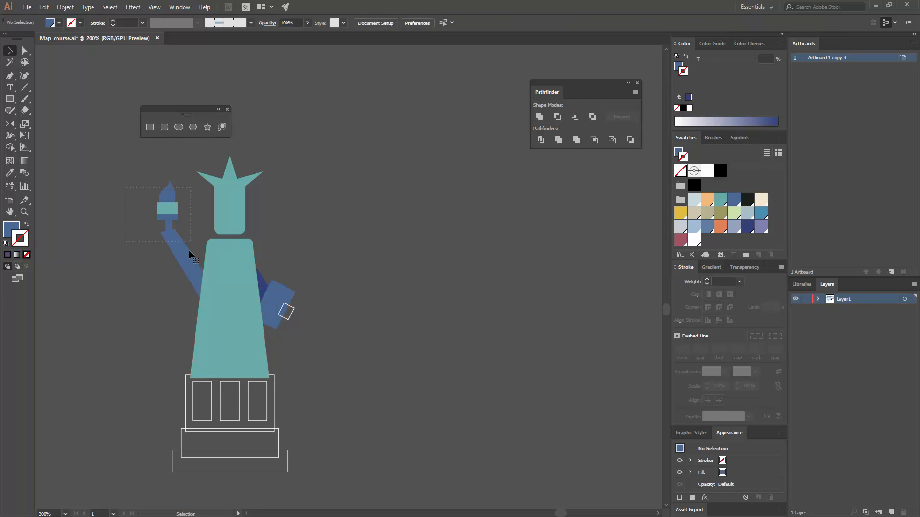
# Move the torch and raised arm together slightly upward and toward the body.
pyautogui.moveTo(191, 254); pyautogui.dragTo(205, 226)
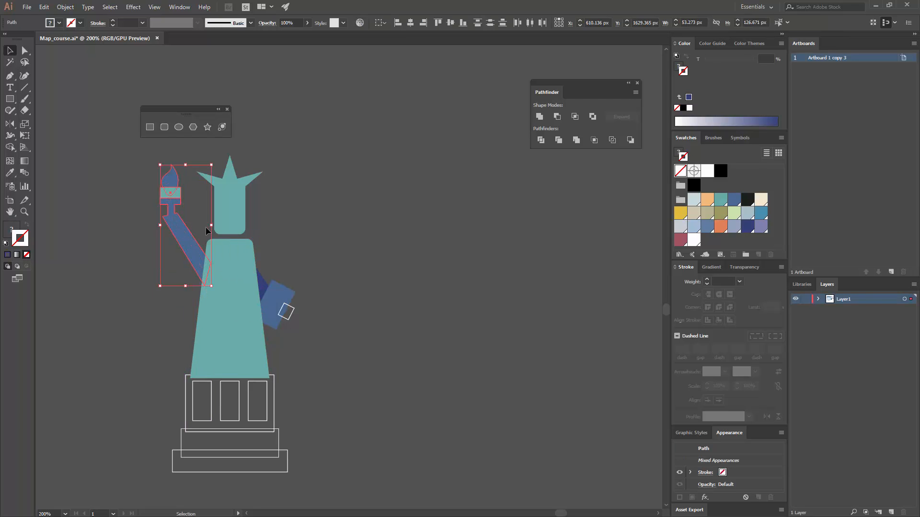
pyautogui.click(188, 163)
# Fill the small hand on the tablet with the body's teal using the Eyedropper.
pyautogui.click(286, 312)
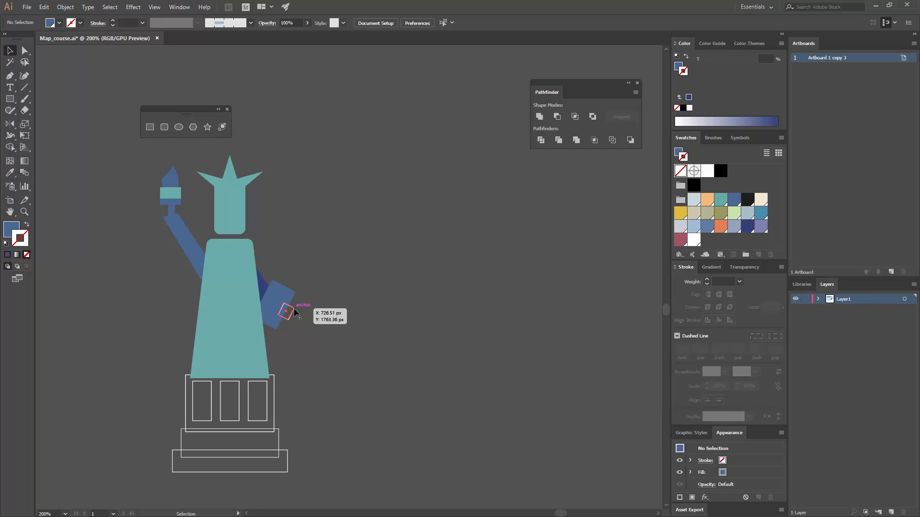
pyautogui.click(10, 173)
pyautogui.click(238, 257)
pyautogui.press('v')
pyautogui.click(320, 248)
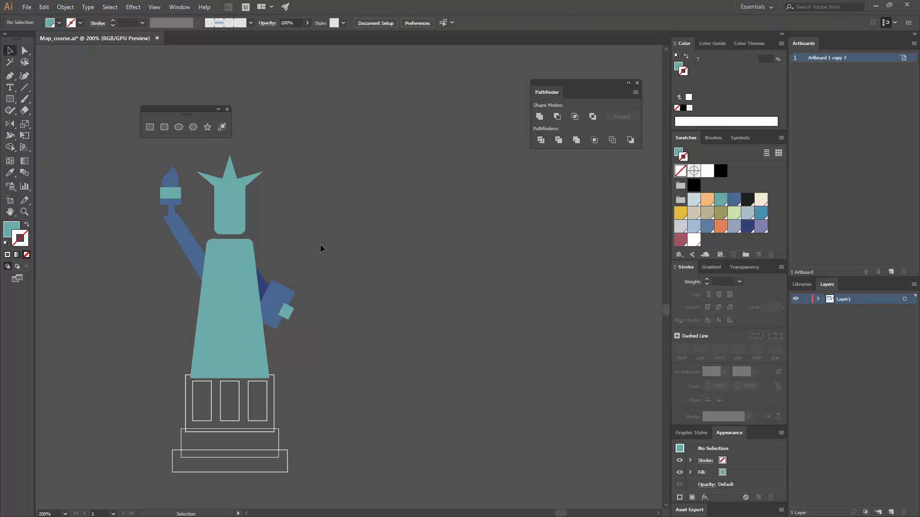
# Examine the robe's folds in the Statue of Liberty reference photo and return to the drawn figure.
pyautogui.moveTo(304, 266); pyautogui.dragTo(331, 197)
pyautogui.moveTo(330, 234); pyautogui.dragTo(327, 218)
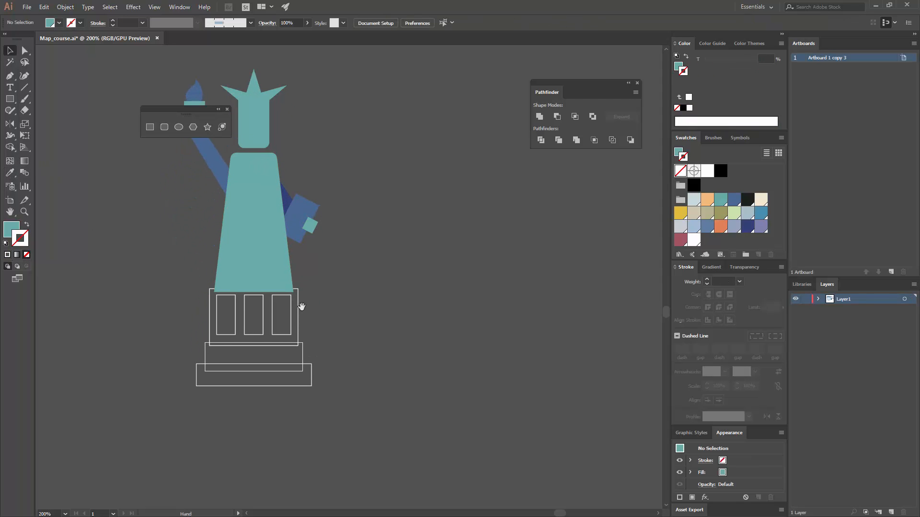
pyautogui.moveTo(257, 232); pyautogui.dragTo(220, 257)
pyautogui.hotkey('ctrl', '-')
pyautogui.hotkey('ctrl', '-')
pyautogui.hotkey('ctrl', '-')
pyautogui.moveTo(524, 157); pyautogui.dragTo(241, 268)
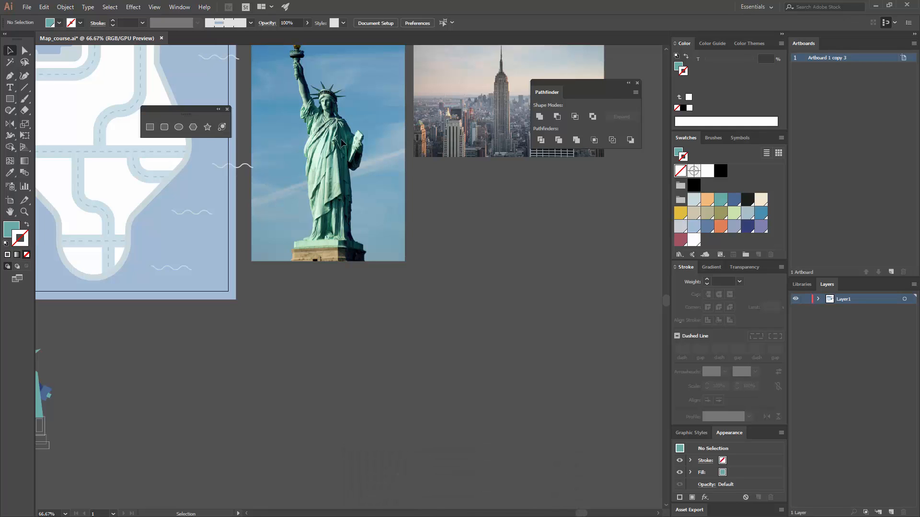
pyautogui.moveTo(39, 334)
pyautogui.mouseDown()
pyautogui.moveTo(228, 230)
pyautogui.moveTo(265, 220)
pyautogui.mouseUp()
pyautogui.hotkey('ctrl', '=')
pyautogui.hotkey('ctrl', '=')
pyautogui.hotkey('ctrl', '=')
pyautogui.hotkey('ctrl', '=')
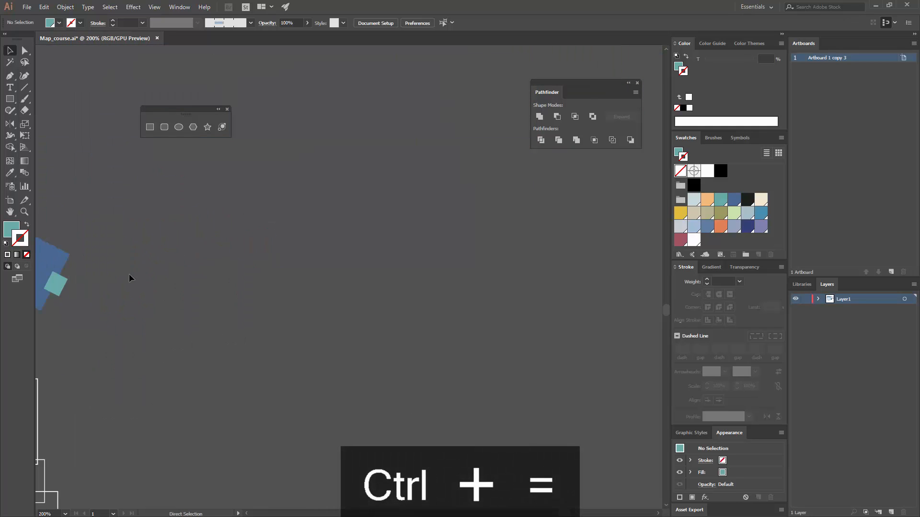
pyautogui.moveTo(141, 266); pyautogui.dragTo(428, 211)
# Draw an open fold line with a blue stroke (R=74 G=103 B=146) and no fill, from the robe's left edge inward and about 62 px up.
pyautogui.click(16, 78)
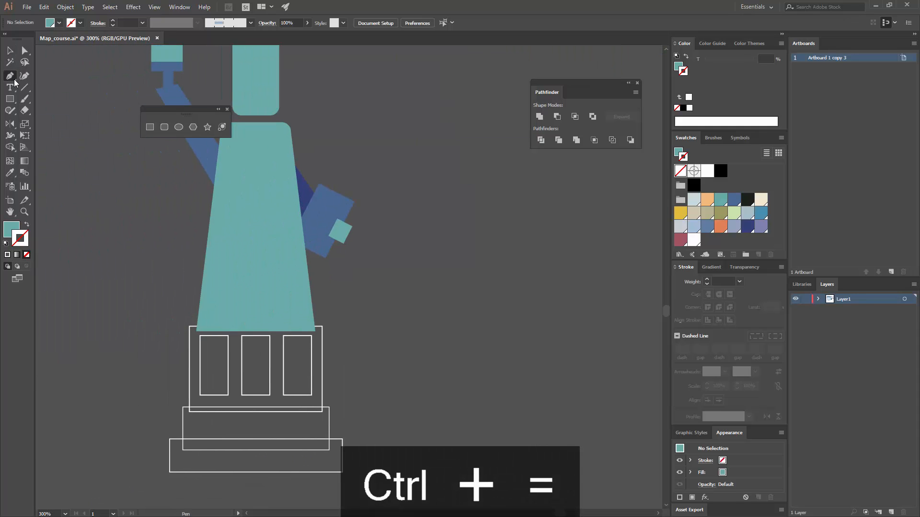
pyautogui.click(27, 224)
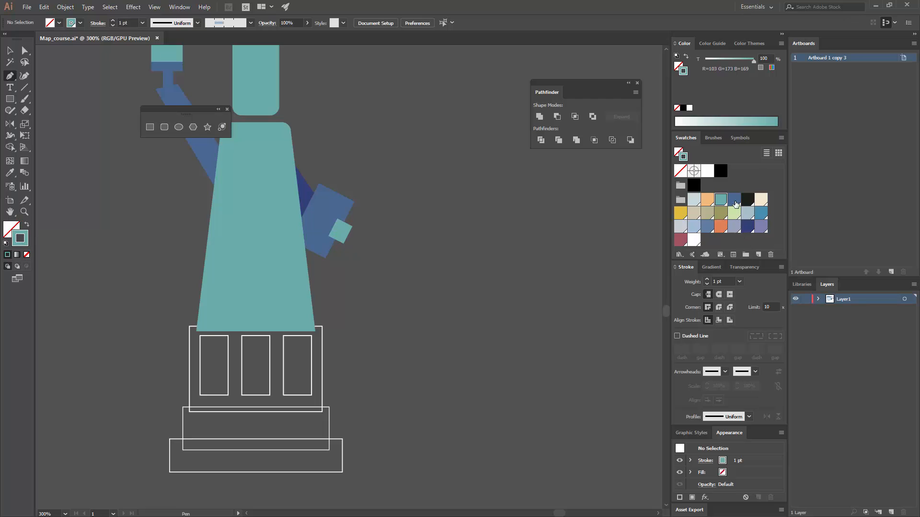
pyautogui.click(735, 201)
pyautogui.moveTo(187, 144); pyautogui.dragTo(196, 204)
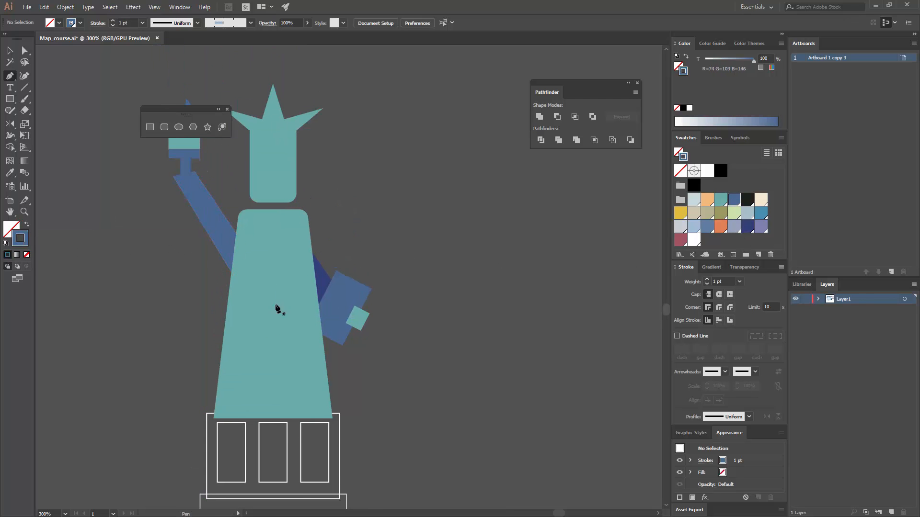
pyautogui.moveTo(211, 318); pyautogui.dragTo(191, 303)
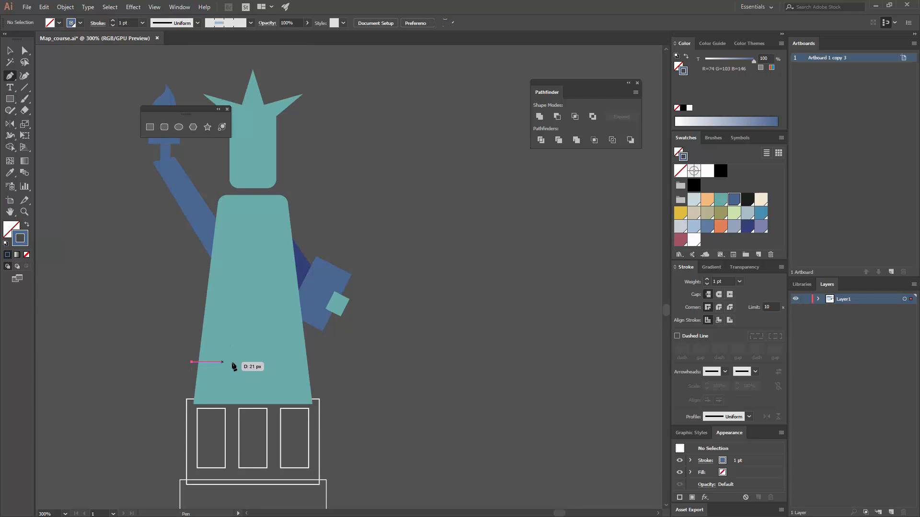
pyautogui.click(234, 362)
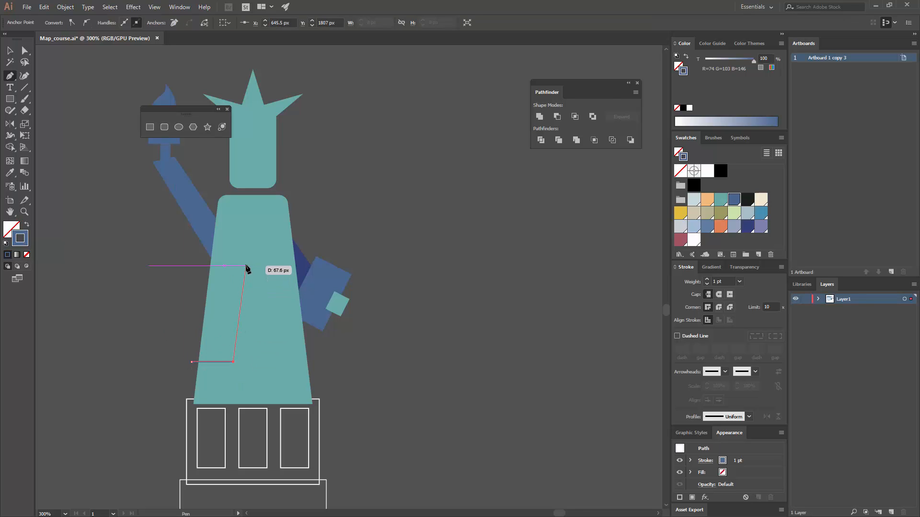
pyautogui.click(238, 273)
pyautogui.press('ctrl')
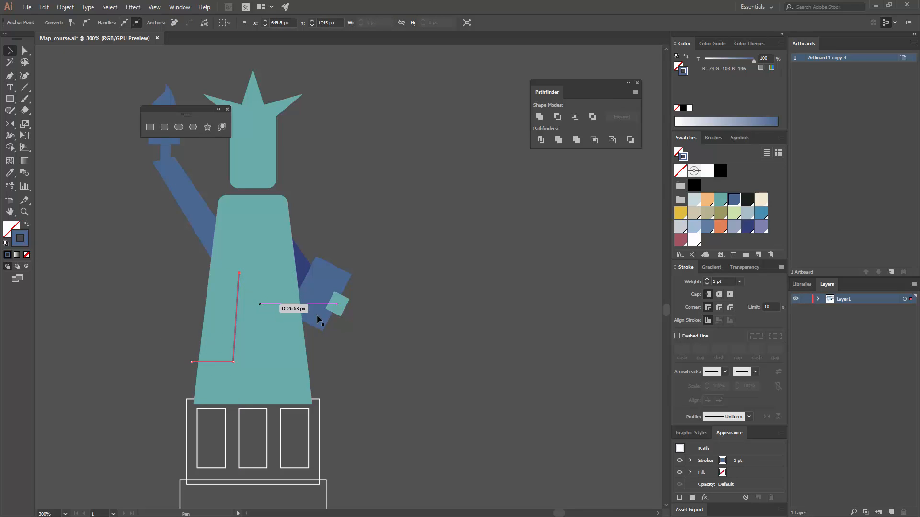
pyautogui.keyDown('ctrl'); pyautogui.click(329, 338); pyautogui.keyUp('ctrl')
# Draw a second fold about 23 px across and 61 px up from the first, and a horizontal line from it past the robe's right edge.
pyautogui.click(234, 343)
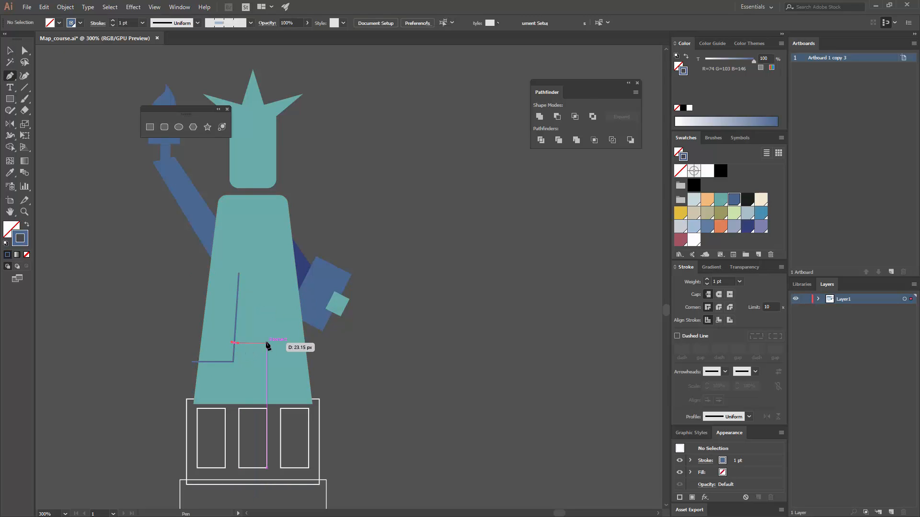
pyautogui.click(267, 343)
pyautogui.click(268, 256)
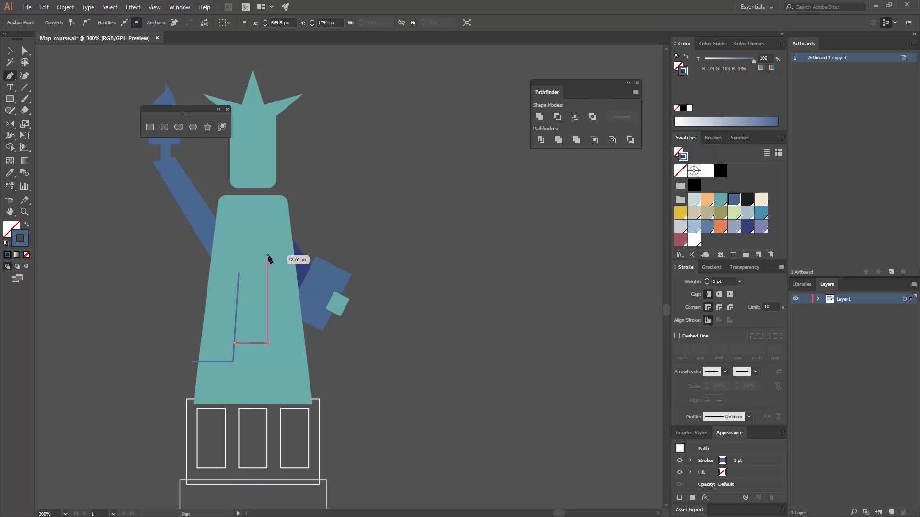
pyautogui.keyDown('ctrl'); pyautogui.click(332, 349); pyautogui.keyUp('ctrl')
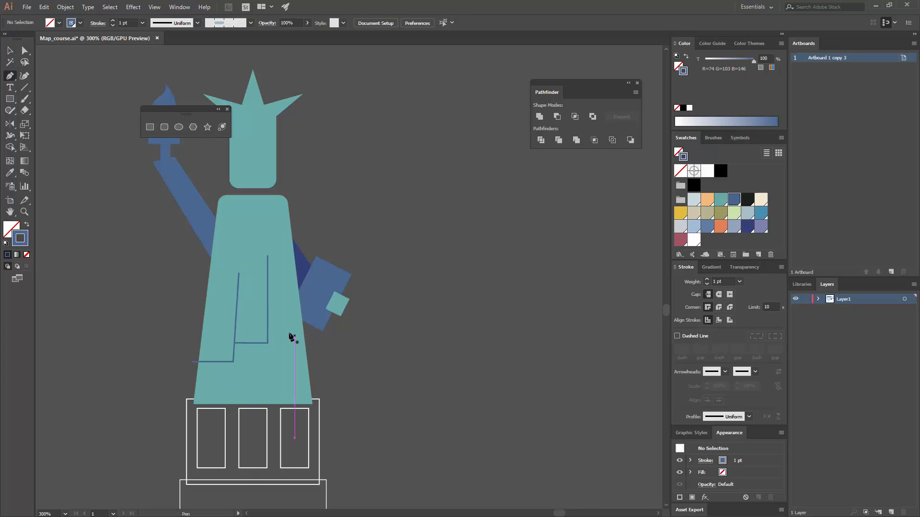
pyautogui.click(267, 327)
pyautogui.click(310, 327)
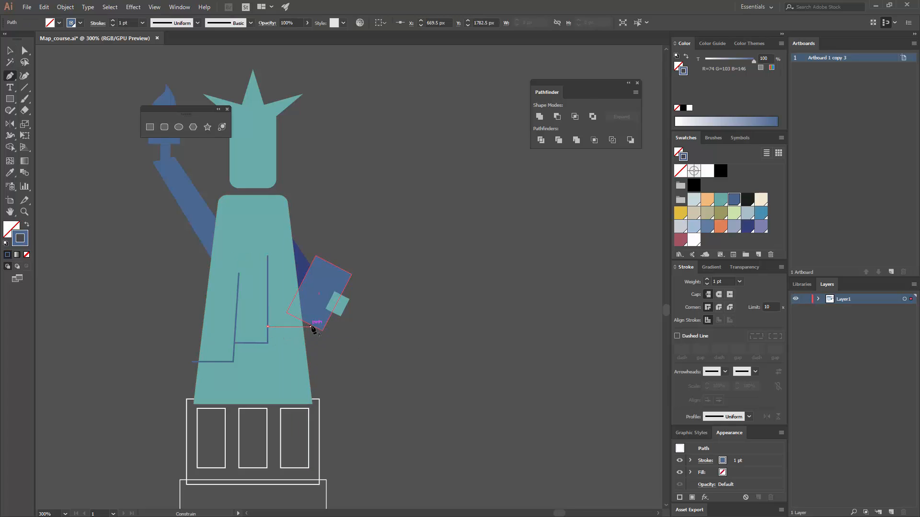
pyautogui.keyDown('ctrl'); pyautogui.click(342, 340); pyautogui.keyUp('ctrl')
# Set the stroke weight of all the robe's fold lines to 2 pt.
pyautogui.click(267, 290)
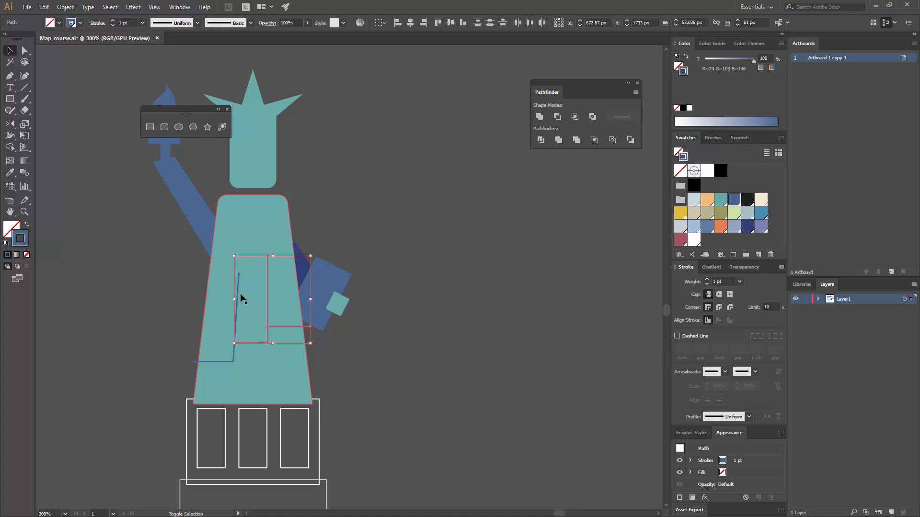
pyautogui.keyDown('shift'); pyautogui.click(240, 296); pyautogui.keyUp('shift')
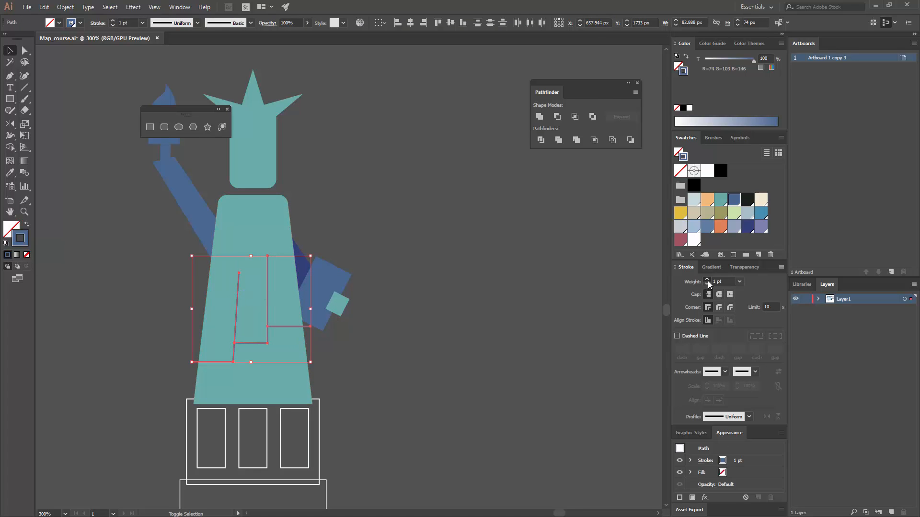
pyautogui.click(707, 279)
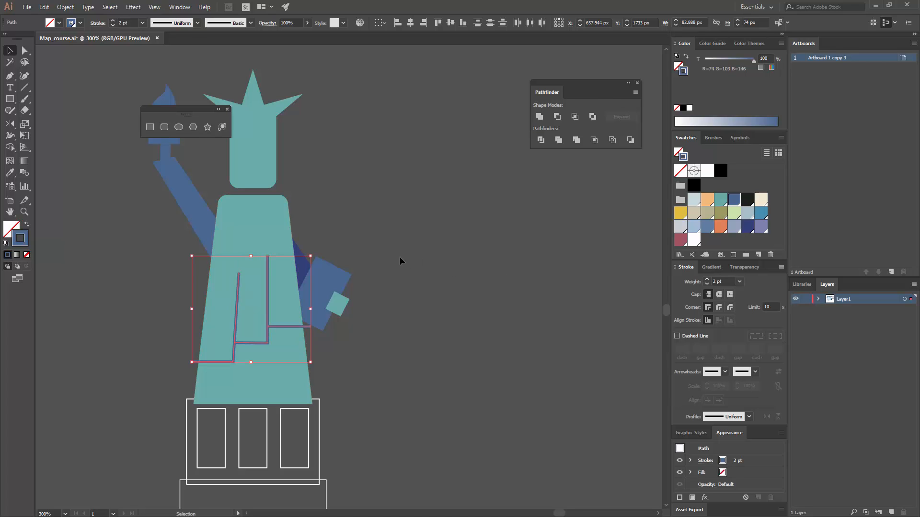
# Clip the fold lines to the robe by cutting them and pasting them in place with Draw Inside, and restore normal drawing mode.
pyautogui.hotkey('ctrl', 'x')
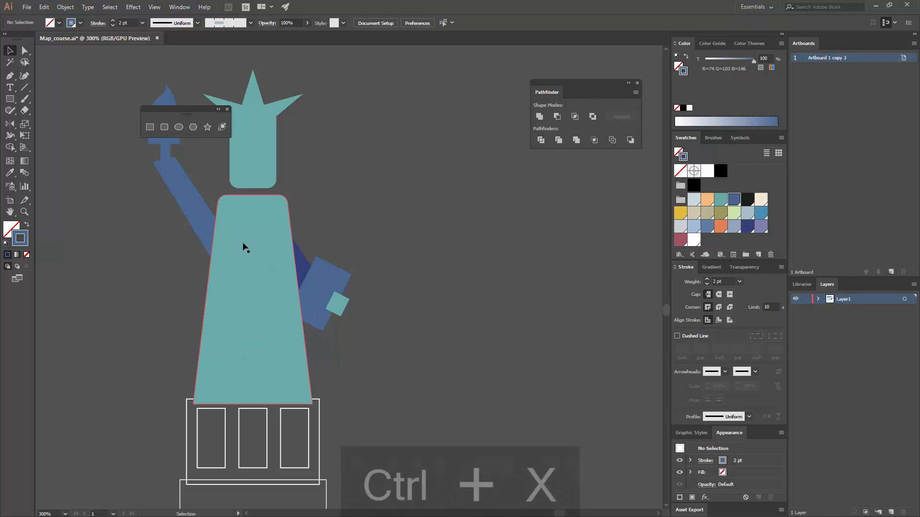
pyautogui.click(249, 242)
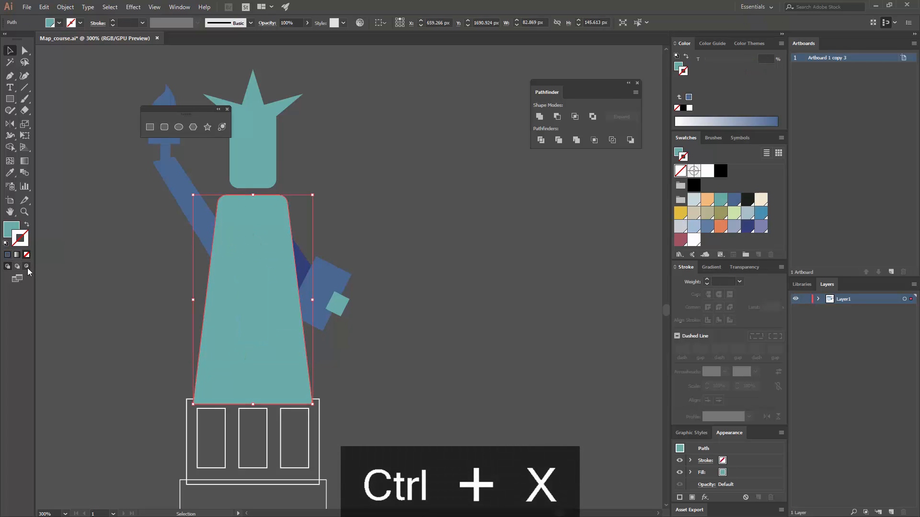
pyautogui.click(28, 267)
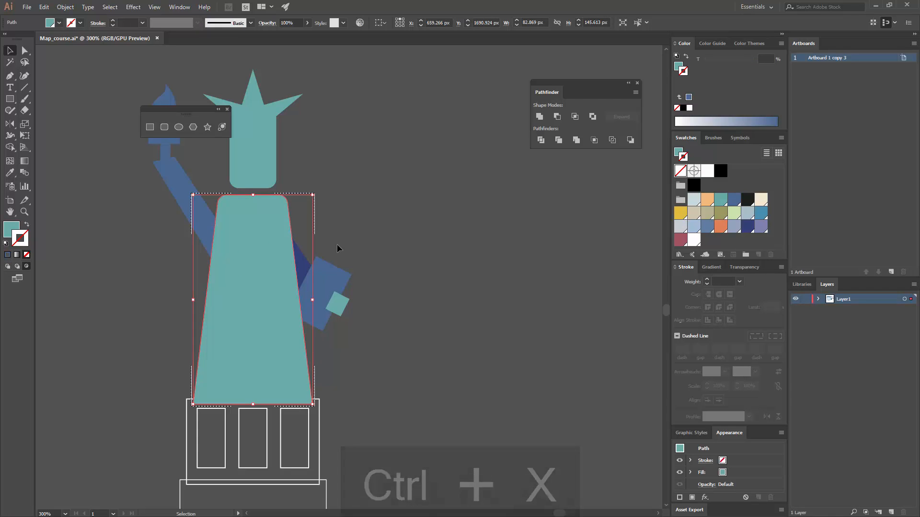
pyautogui.hotkey('ctrl', 'shift', 'v')
pyautogui.click(386, 250)
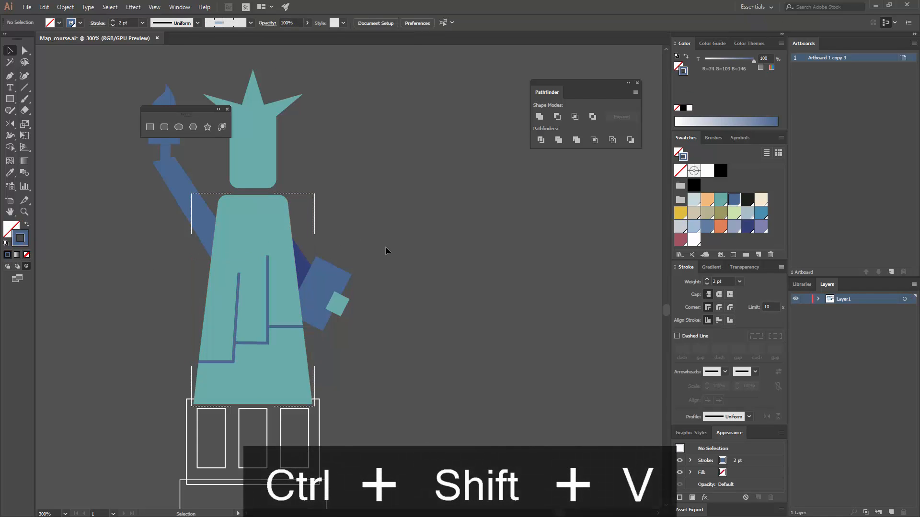
pyautogui.hotkey('shift', 'd')
# Fill the pedestal's upper block with grey-blue (R=148 G=163 B=187) and remove its stroke.
pyautogui.scroll(-5, 384, 248)
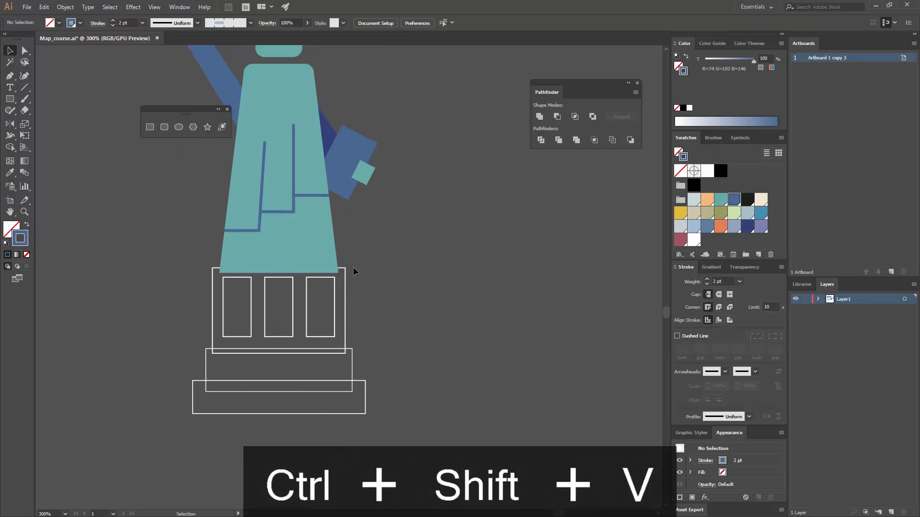
pyautogui.click(345, 272)
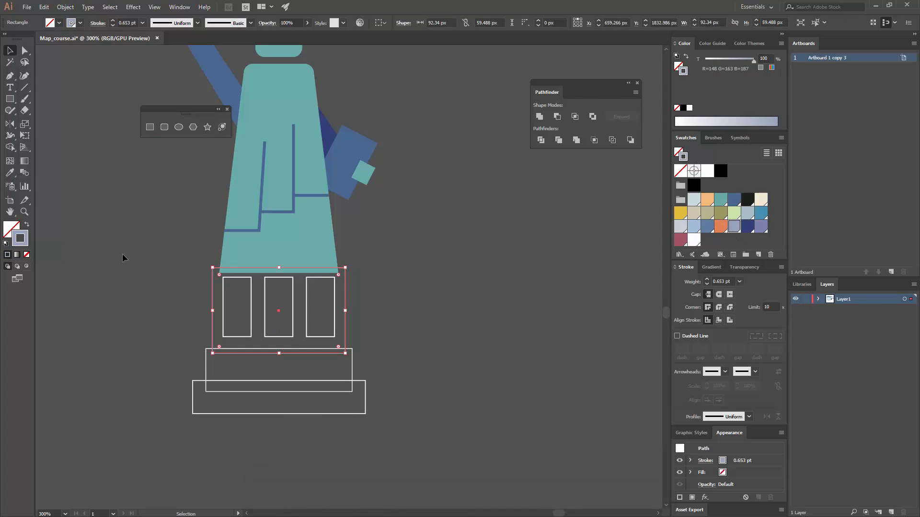
pyautogui.click(27, 226)
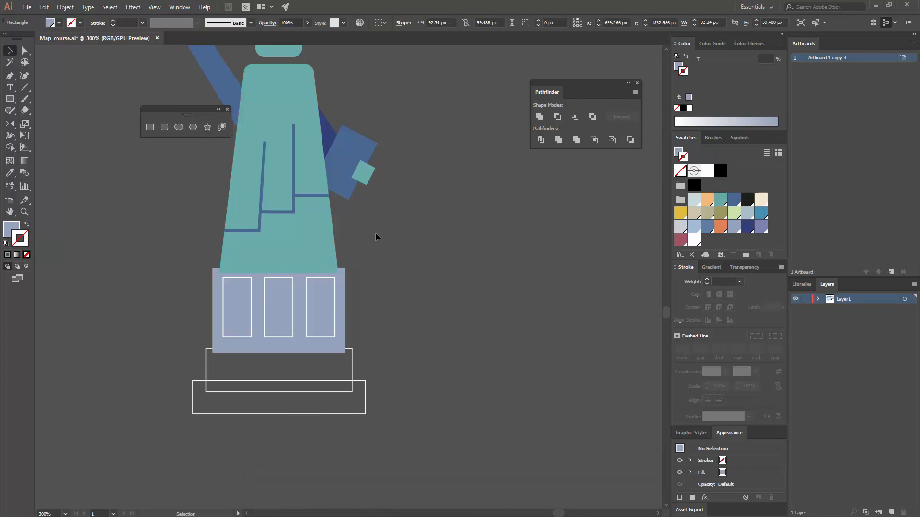
# Fill the three pedestal windows with purple (R=126 G=130 B=173) and remove their stroke.
pyautogui.click(335, 301)
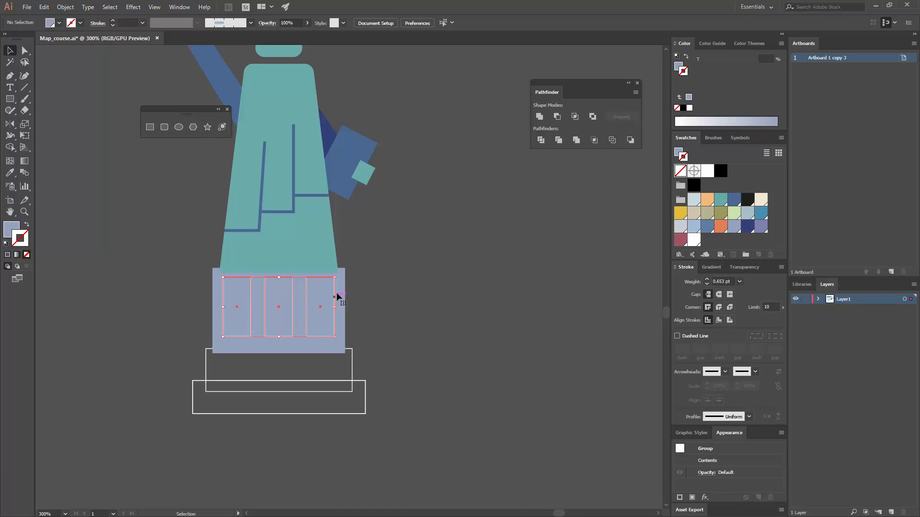
pyautogui.click(735, 231)
pyautogui.click(763, 230)
pyautogui.click(28, 225)
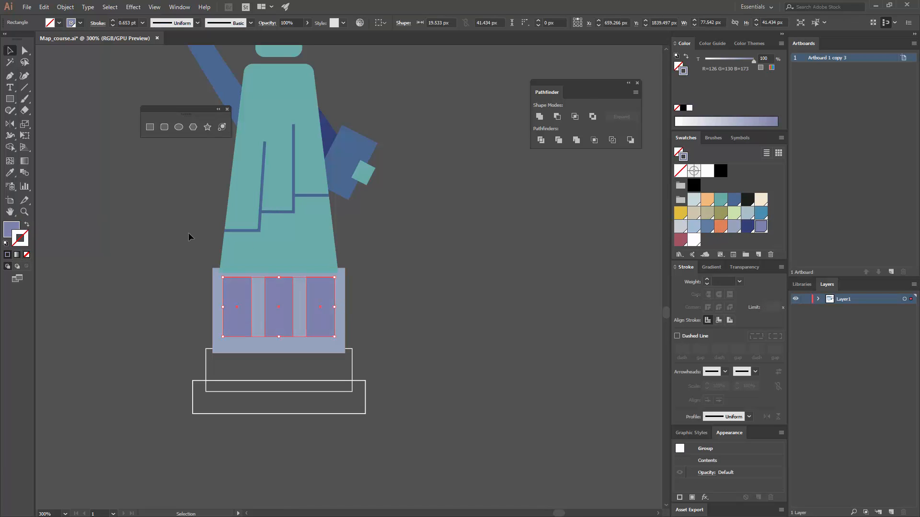
pyautogui.click(395, 266)
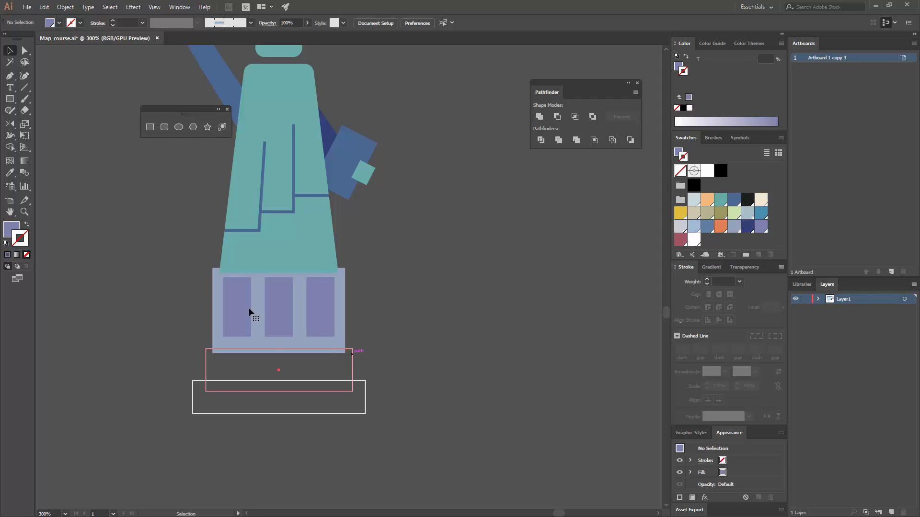
# Copy the upper block's grey-blue fill to the pedestal's middle block with the Eyedropper.
pyautogui.click(269, 392)
pyautogui.press('i')
pyautogui.click(220, 301)
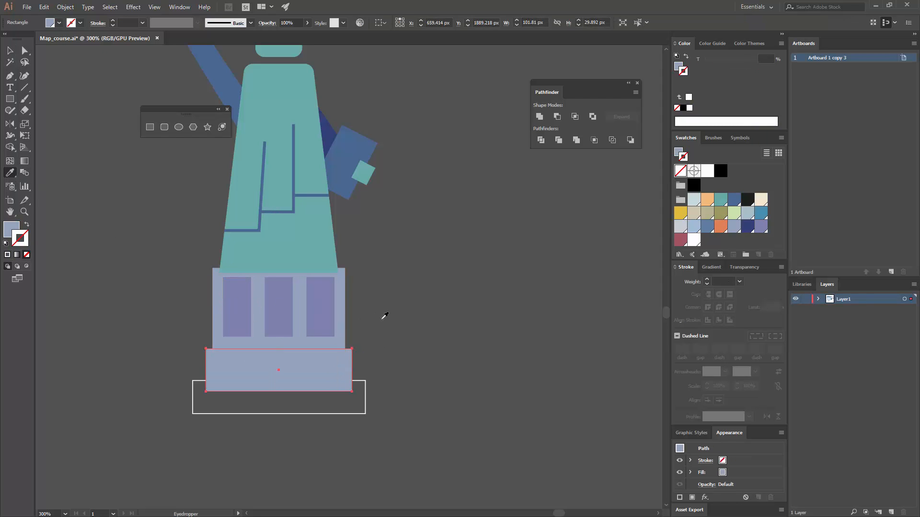
pyautogui.press('v')
pyautogui.click(384, 376)
# Fill the pedestal's lowest slab with pale blue-grey (R=202 G=218 B=221) and no stroke.
pyautogui.click(366, 386)
pyautogui.press('x')
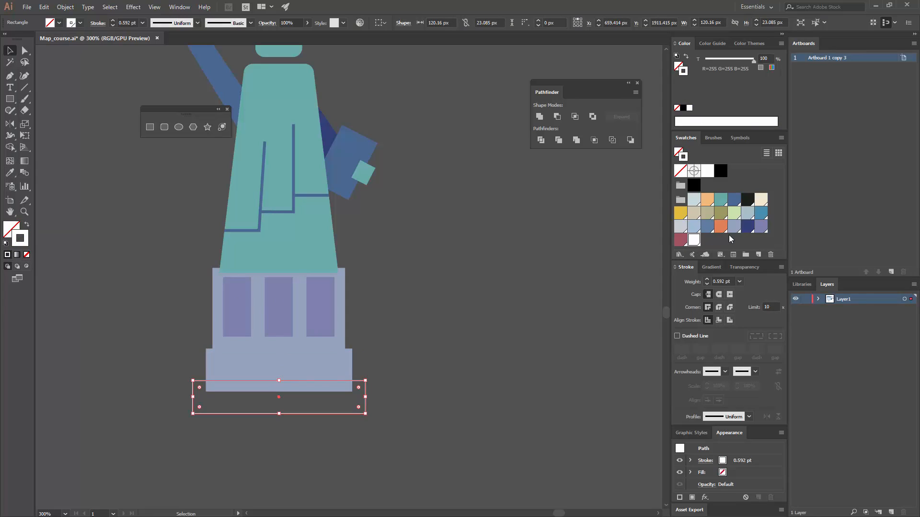
pyautogui.click(734, 228)
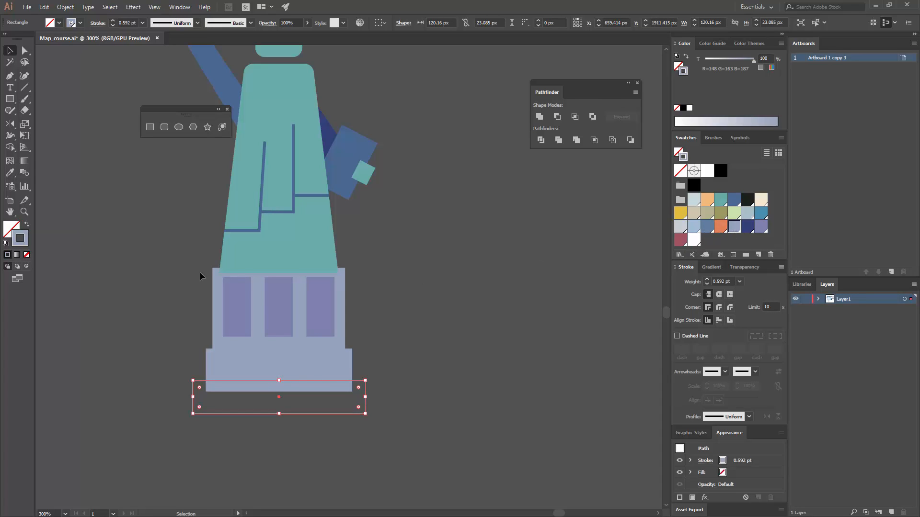
pyautogui.click(28, 225)
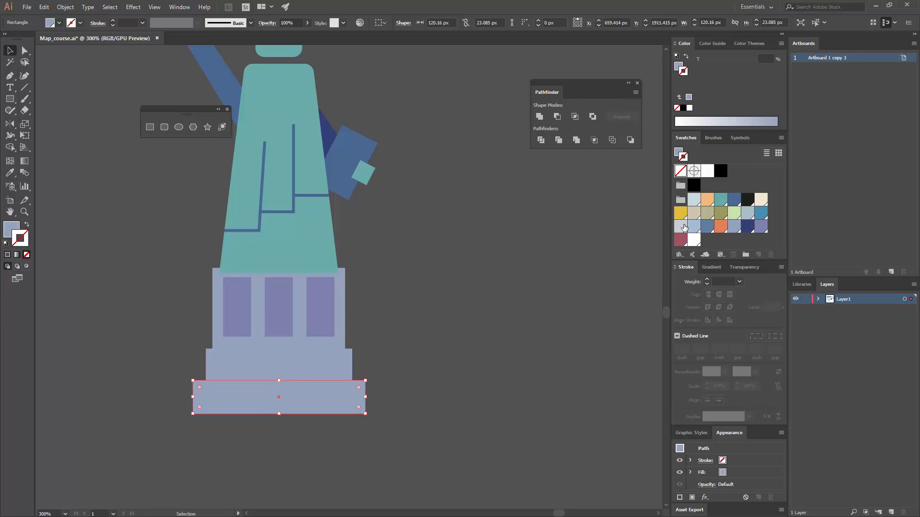
pyautogui.click(4, 224)
pyautogui.click(685, 227)
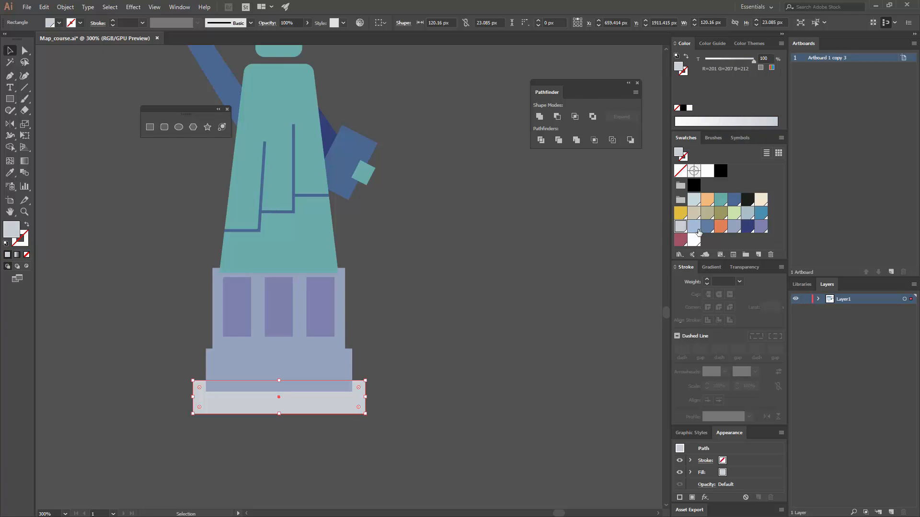
pyautogui.click(692, 200)
pyautogui.click(408, 350)
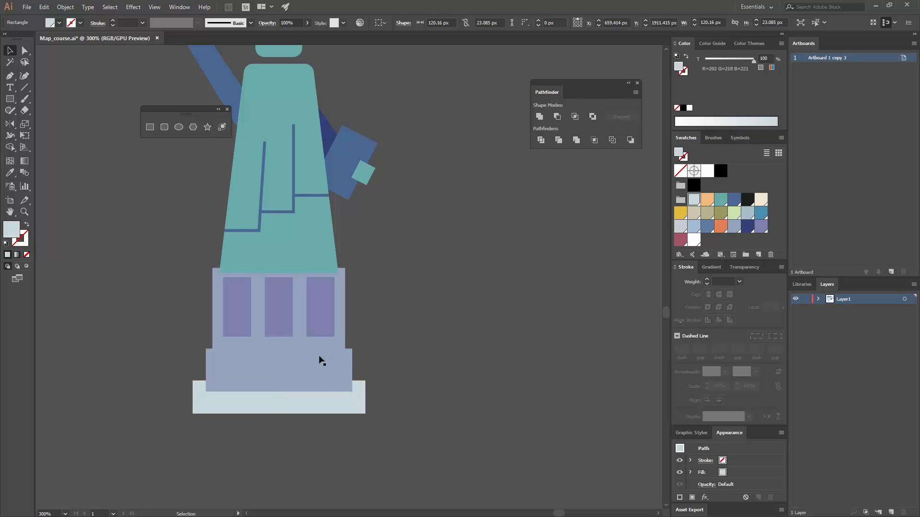
# Send the pedestal's upper and middle grey-blue blocks to the back of the stacking order.
pyautogui.click(319, 361)
pyautogui.keyDown('shift'); pyautogui.click(340, 341); pyautogui.keyUp('shift')
pyautogui.hotkey('ctrl', 'shift', '[')
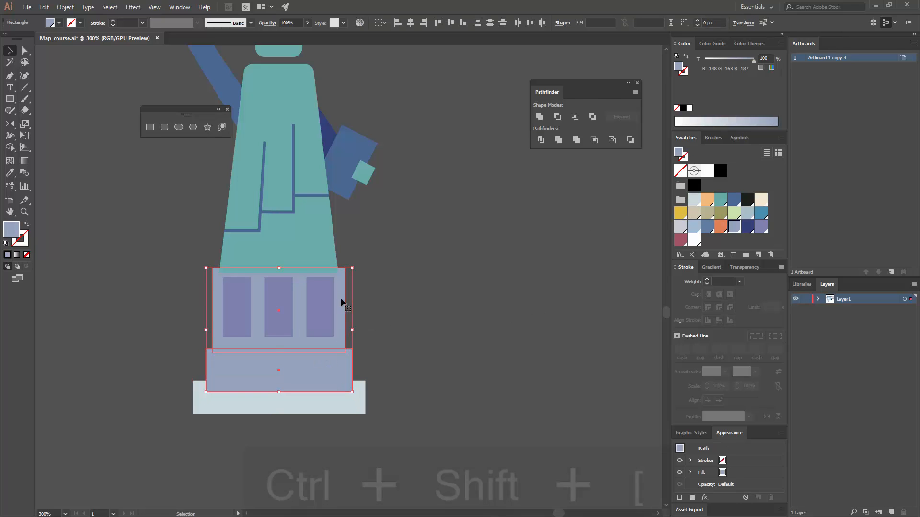
pyautogui.click(382, 301)
# Bring all the pedestal shapes, including the windows and the lowest slab, to the front of the statue.
pyautogui.hotkey('ctrl', '-')
pyautogui.hotkey('ctrl', '-')
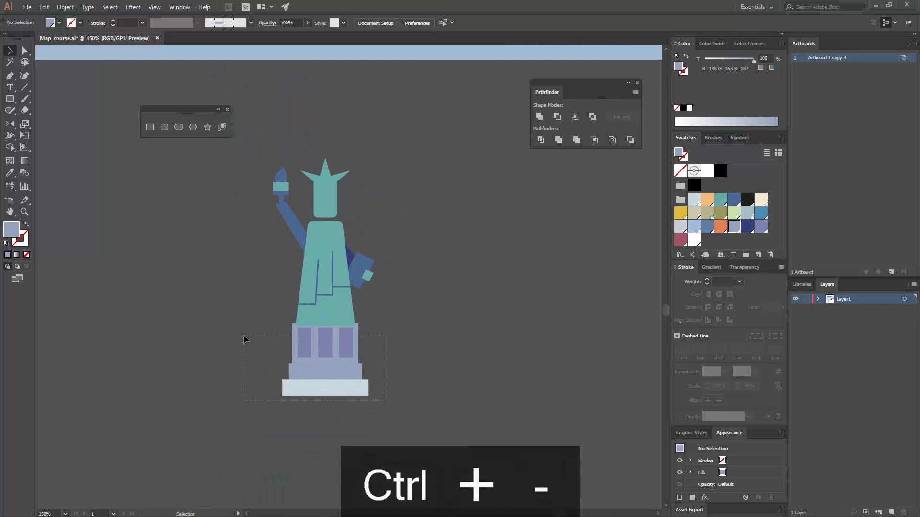
pyautogui.moveTo(243, 334); pyautogui.dragTo(368, 393)
pyautogui.rightClick(331, 333)
pyautogui.moveTo(357, 427)
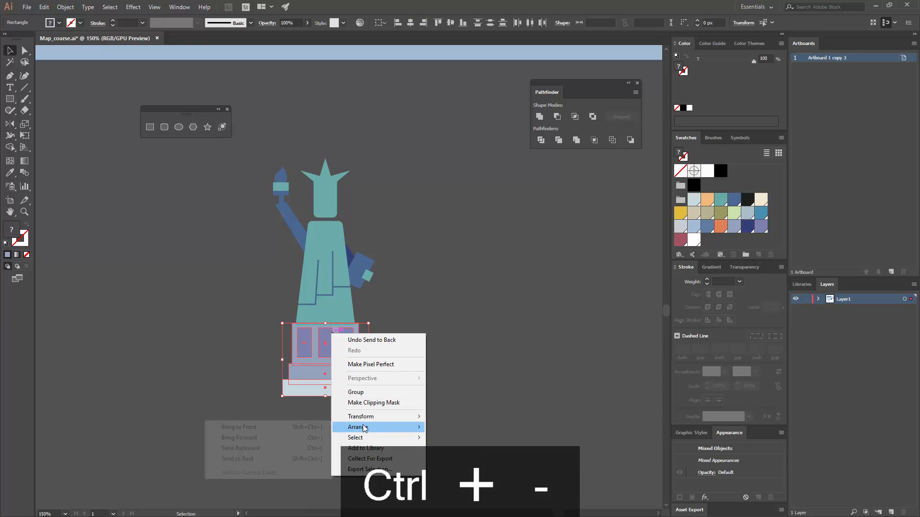
pyautogui.click(263, 426)
pyautogui.click(412, 352)
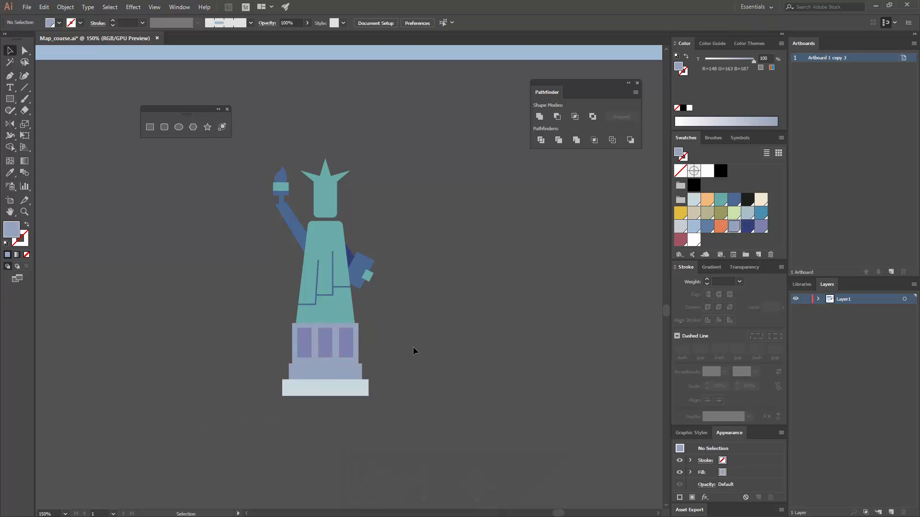
# Group all the parts of the Statue of Liberty drawing, from torch to pedestal, into one object.
pyautogui.moveTo(425, 317); pyautogui.dragTo(370, 389)
pyautogui.hotkey('ctrl', '-')
pyautogui.hotkey('ctrl', '-')
pyautogui.hotkey('ctrl', '-')
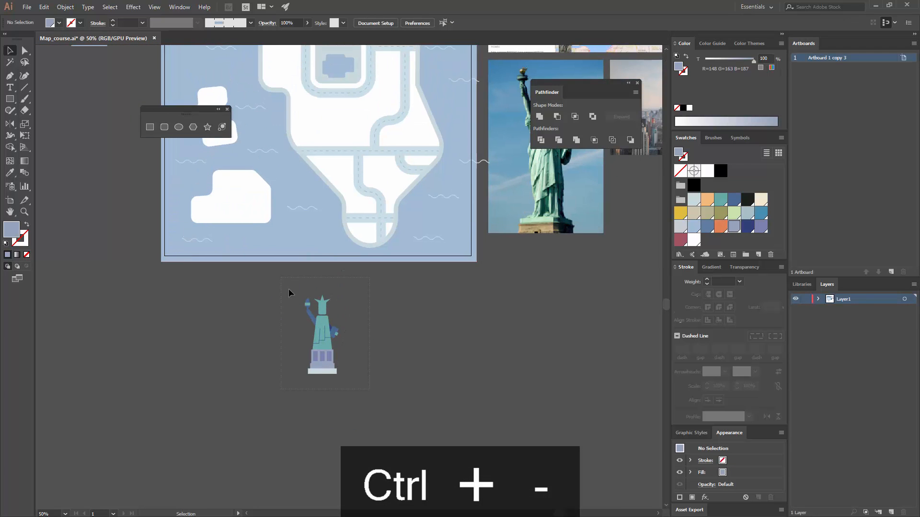
pyautogui.moveTo(289, 289); pyautogui.dragTo(323, 327)
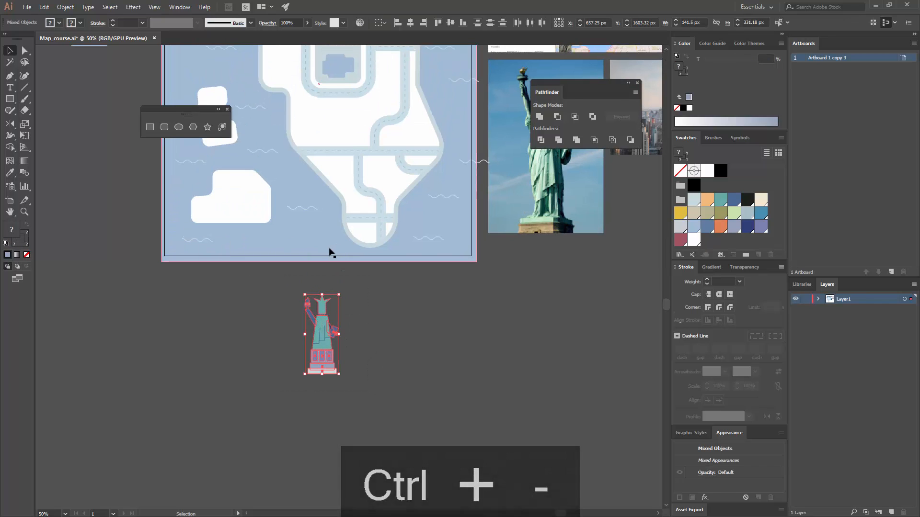
pyautogui.hotkey('ctrl', 'g')
# Move the statue group onto the small white island southwest of the main island, with its pedestal inside the island's outline.
pyautogui.moveTo(334, 320); pyautogui.dragTo(247, 155)
pyautogui.click(279, 273)
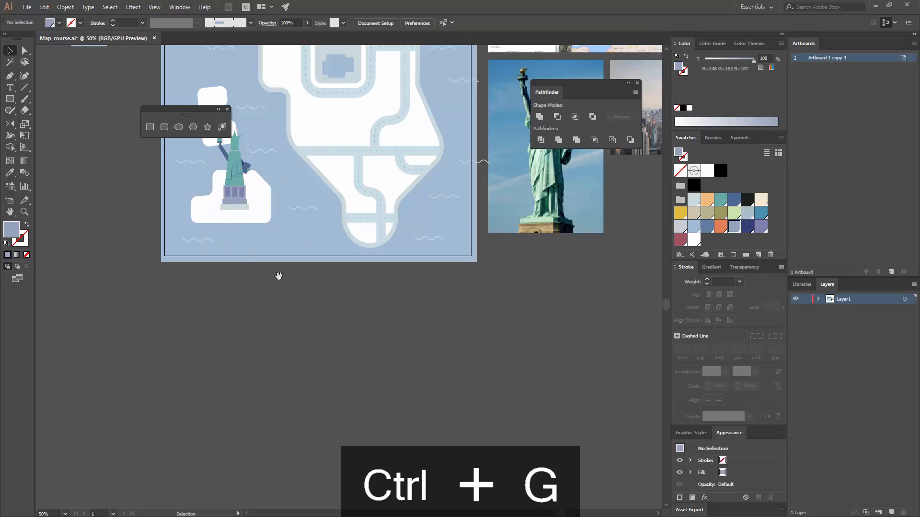
pyautogui.moveTo(279, 273); pyautogui.dragTo(323, 332)
pyautogui.hotkey('ctrl', '=')
pyautogui.hotkey('ctrl', '=')
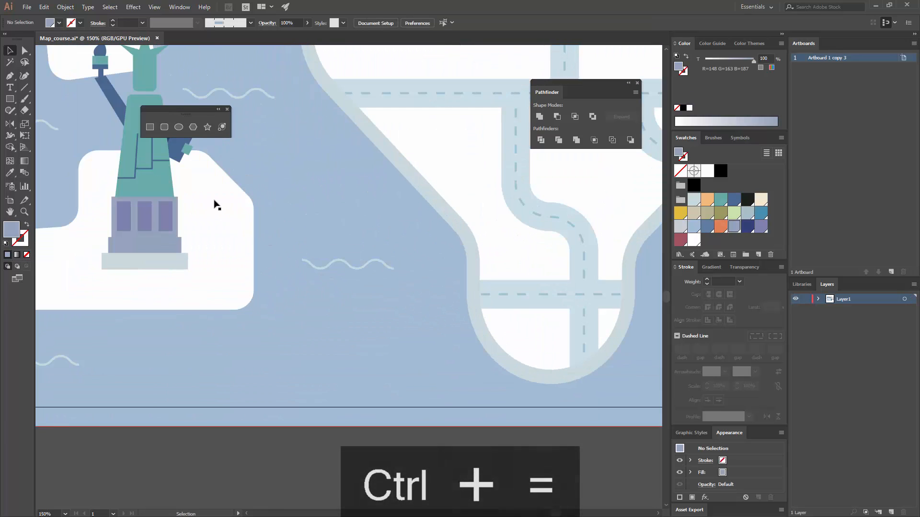
pyautogui.moveTo(220, 207); pyautogui.dragTo(318, 304)
pyautogui.moveTo(277, 266); pyautogui.dragTo(301, 298)
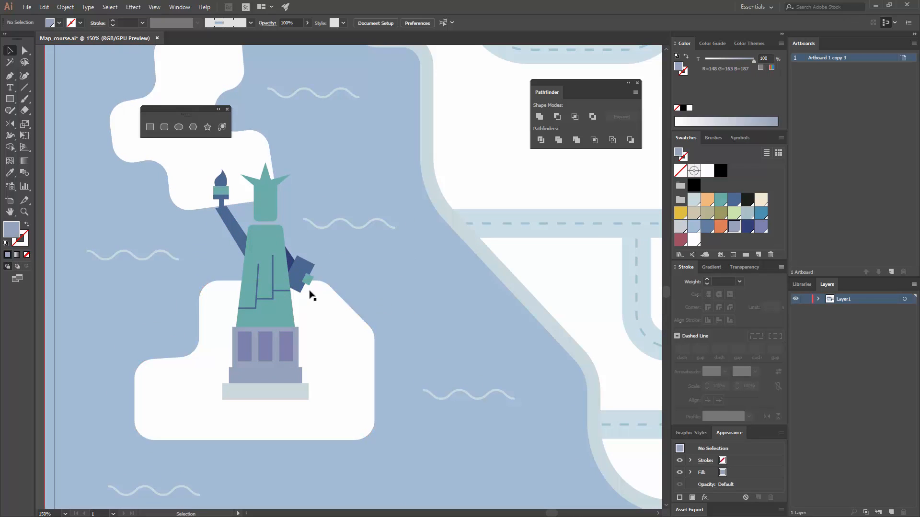
pyautogui.moveTo(289, 268)
pyautogui.mouseDown()
pyautogui.moveTo(286, 316)
pyautogui.moveTo(283, 264)
pyautogui.mouseUp()
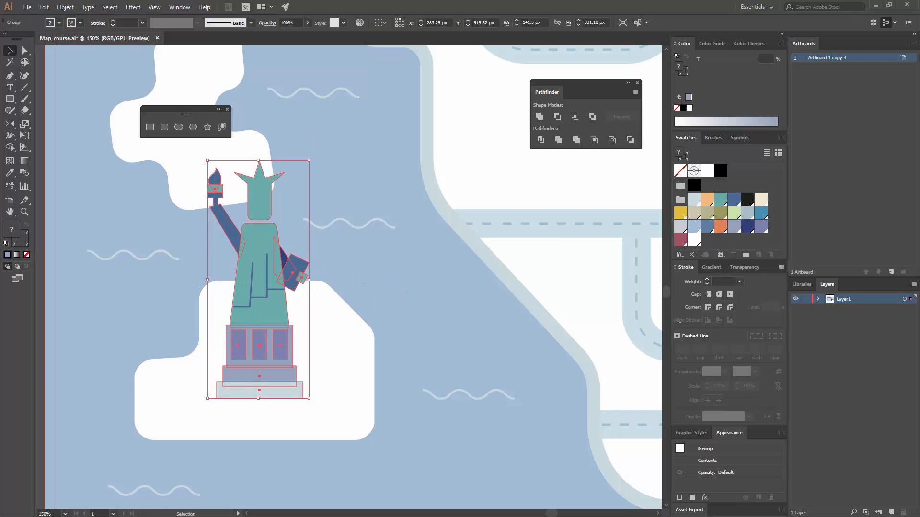
# Examine the whole map with the placed statue and the reference photos beside the artboard.
pyautogui.hotkey('ctrl', '-')
pyautogui.hotkey('ctrl', '-')
pyautogui.hotkey('ctrl', '-')
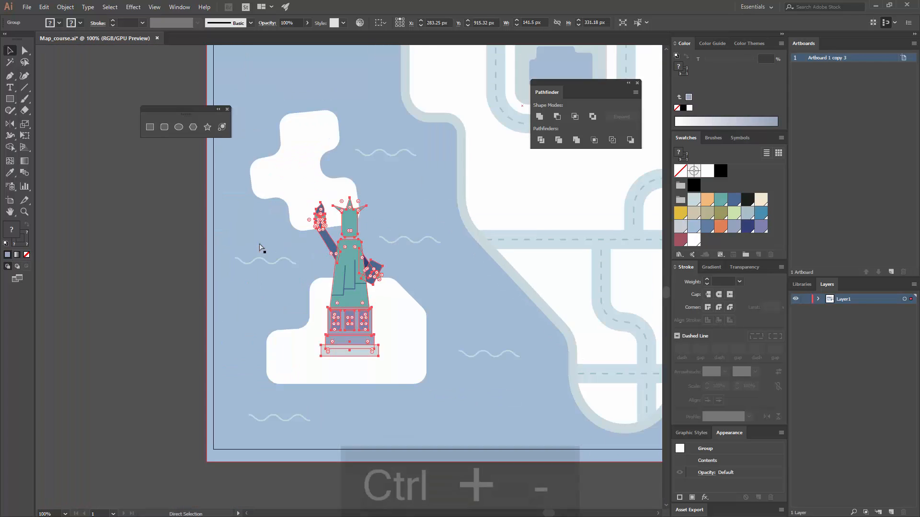
pyautogui.click(389, 406)
pyautogui.moveTo(509, 340); pyautogui.dragTo(416, 393)
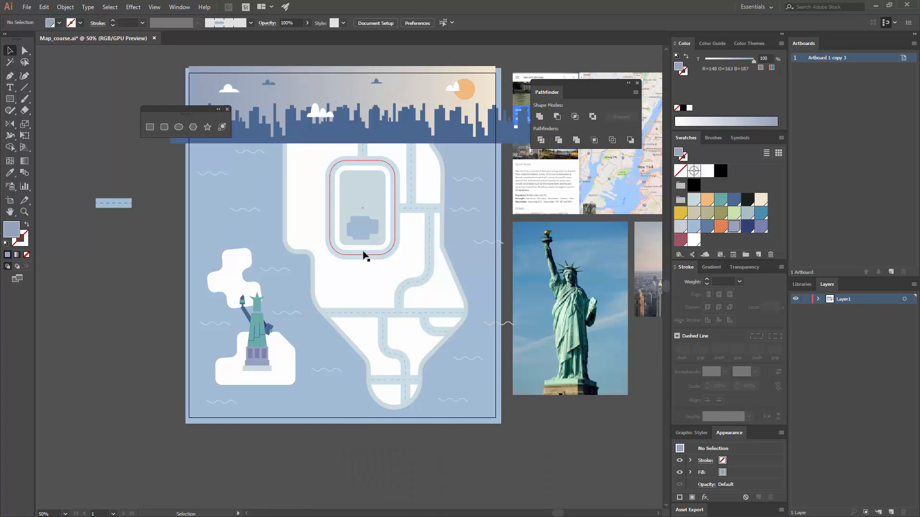
pyautogui.moveTo(566, 253); pyautogui.dragTo(425, 286)
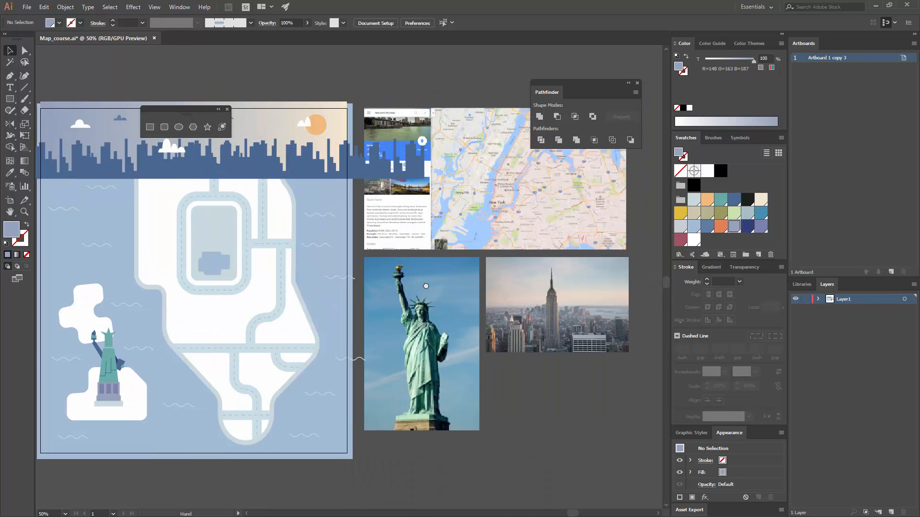